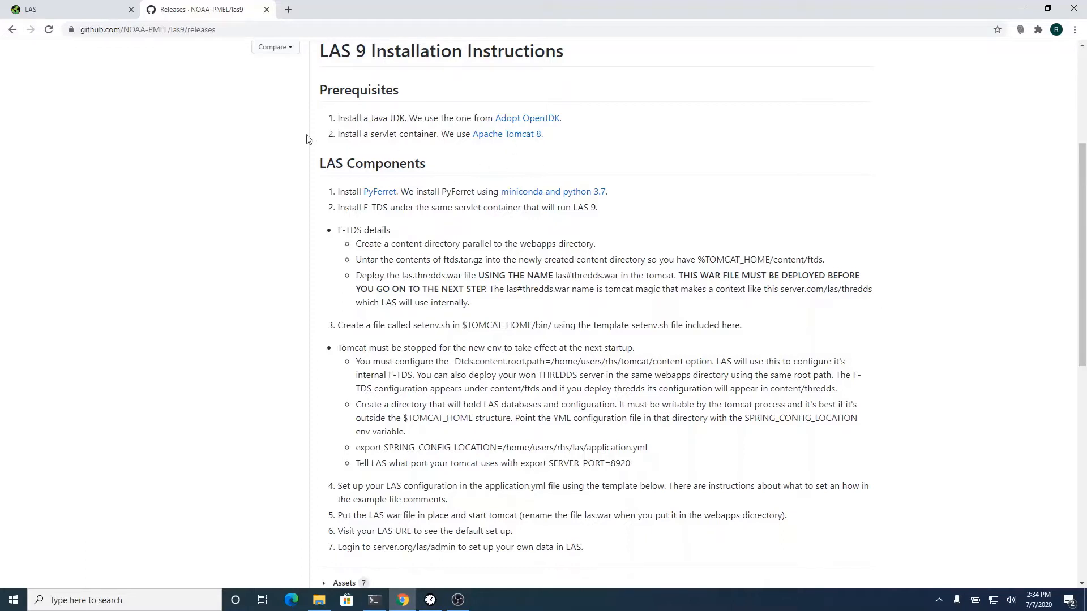
# - Switch to the LAS data browser tab
pyautogui.click(57, 17)
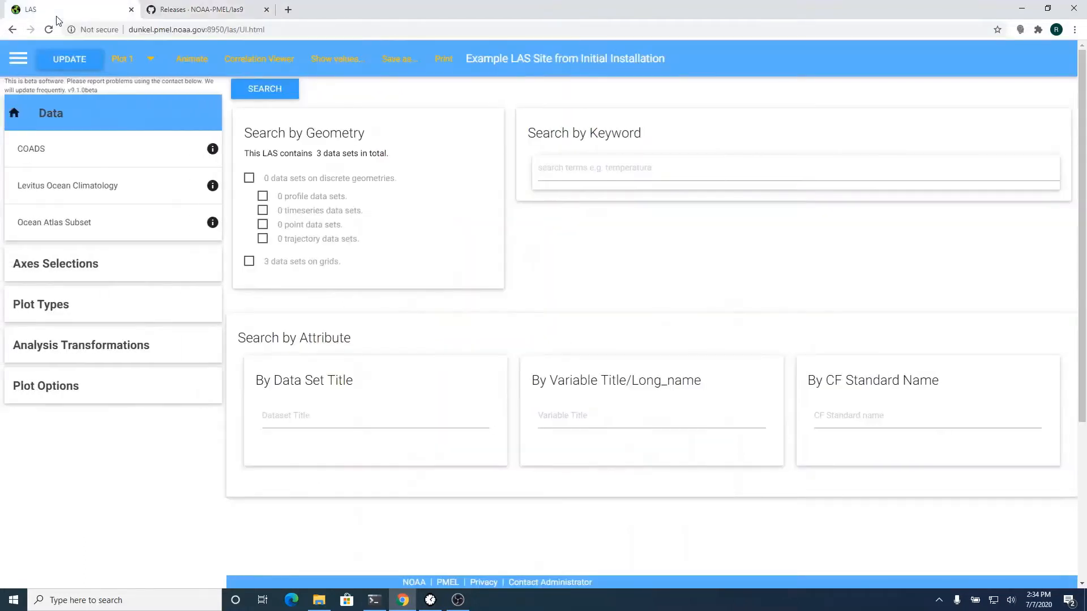
# - Close the LAS 9 release notes and plot COADS AIR TEMPERATURE as a world map
pyautogui.click(266, 10)
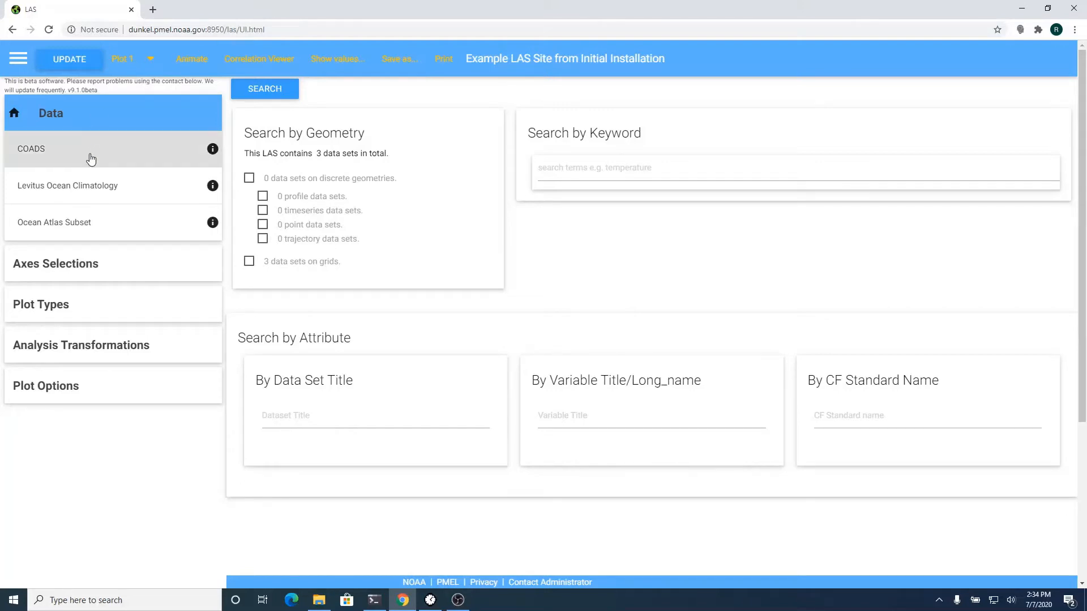
pyautogui.click(91, 159)
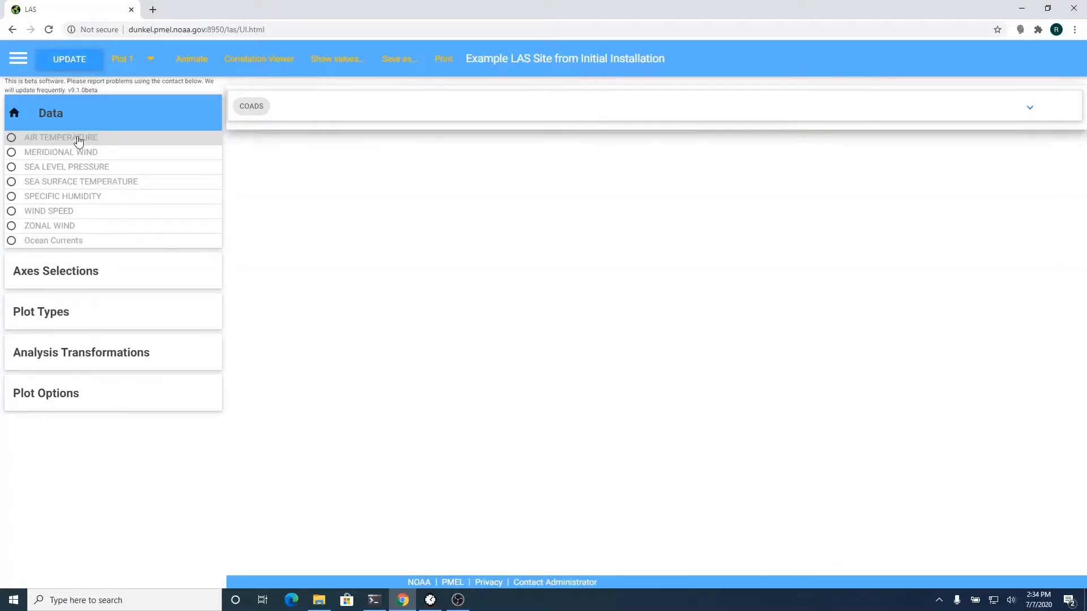
pyautogui.click(78, 141)
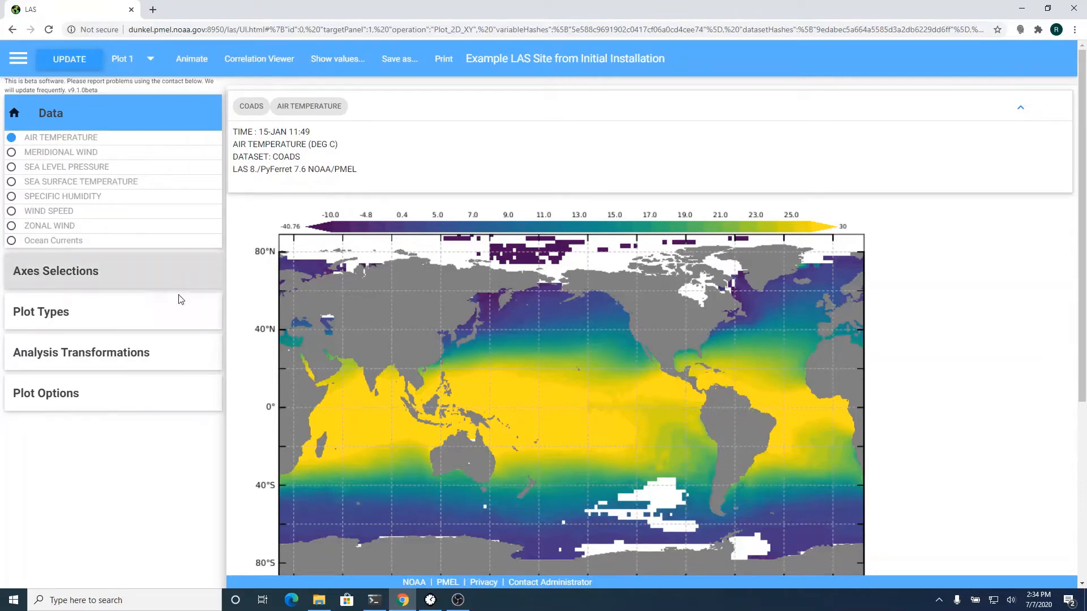
# - Average COADS air temperature over time (January–December) and update the map
pyautogui.click(183, 370)
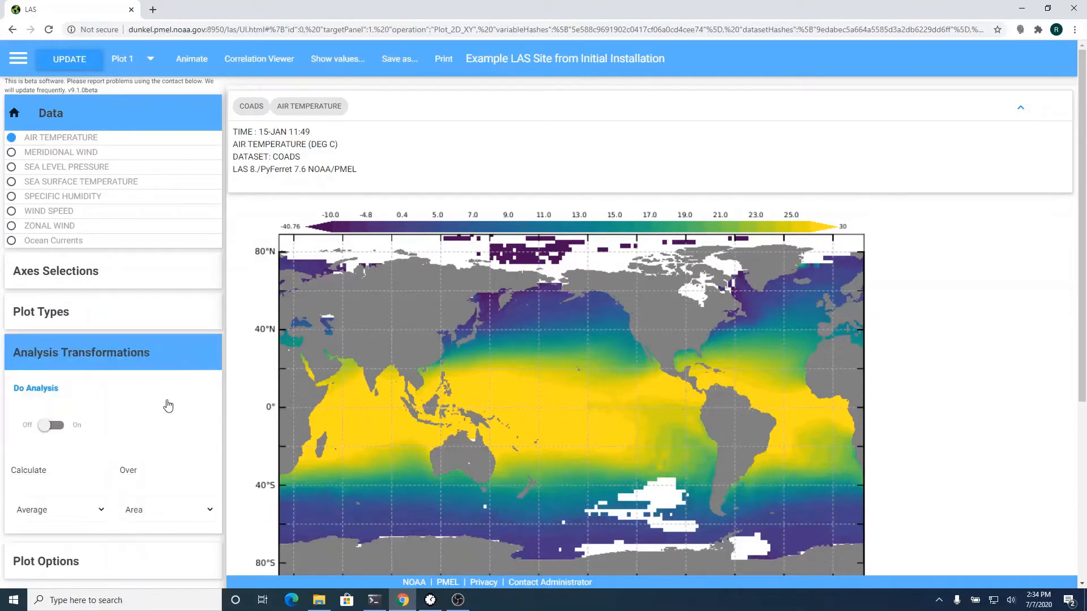
pyautogui.scroll(-2, 168, 403)
pyautogui.click(171, 512)
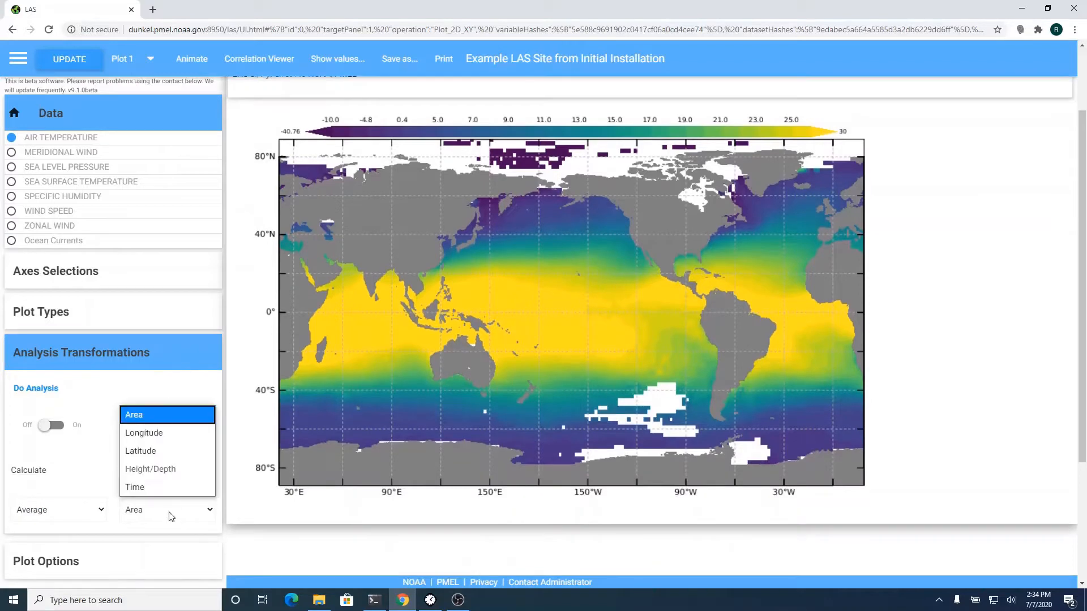
pyautogui.click(170, 488)
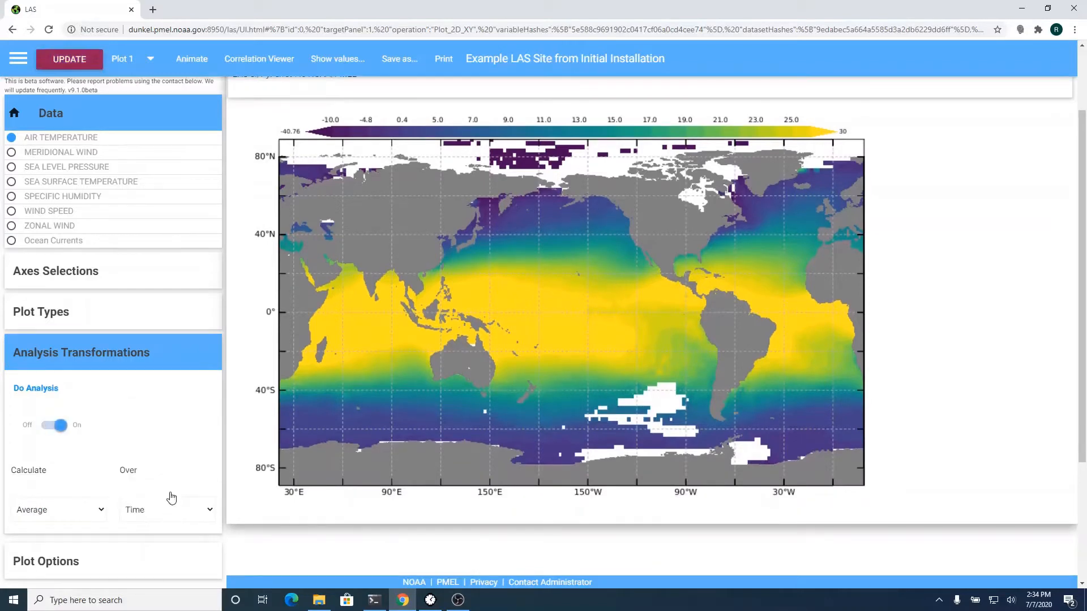
pyautogui.click(106, 354)
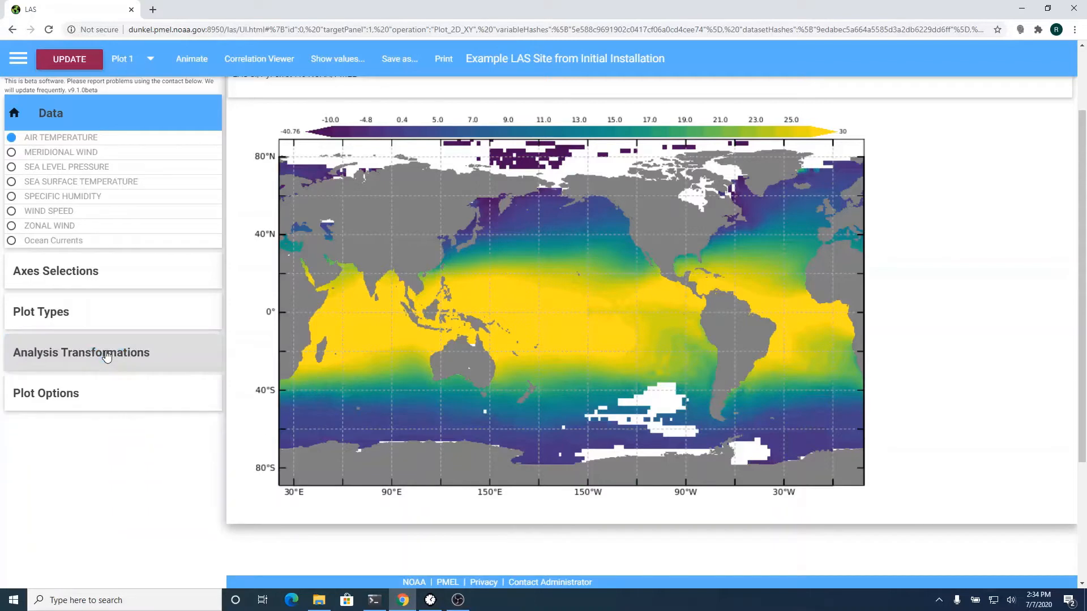
pyautogui.click(122, 281)
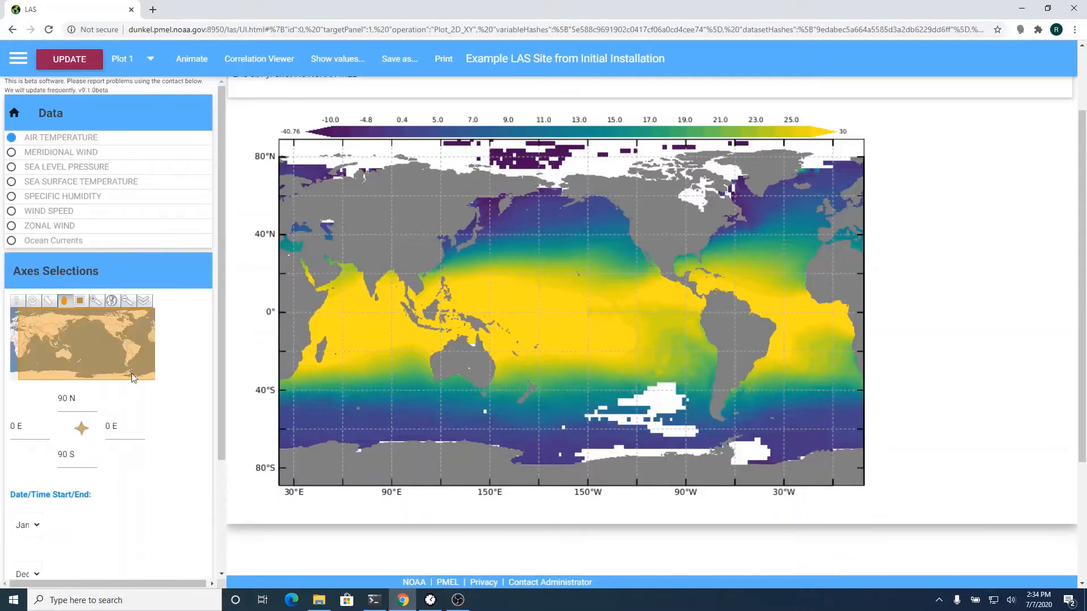
pyautogui.scroll(-2, 146, 460)
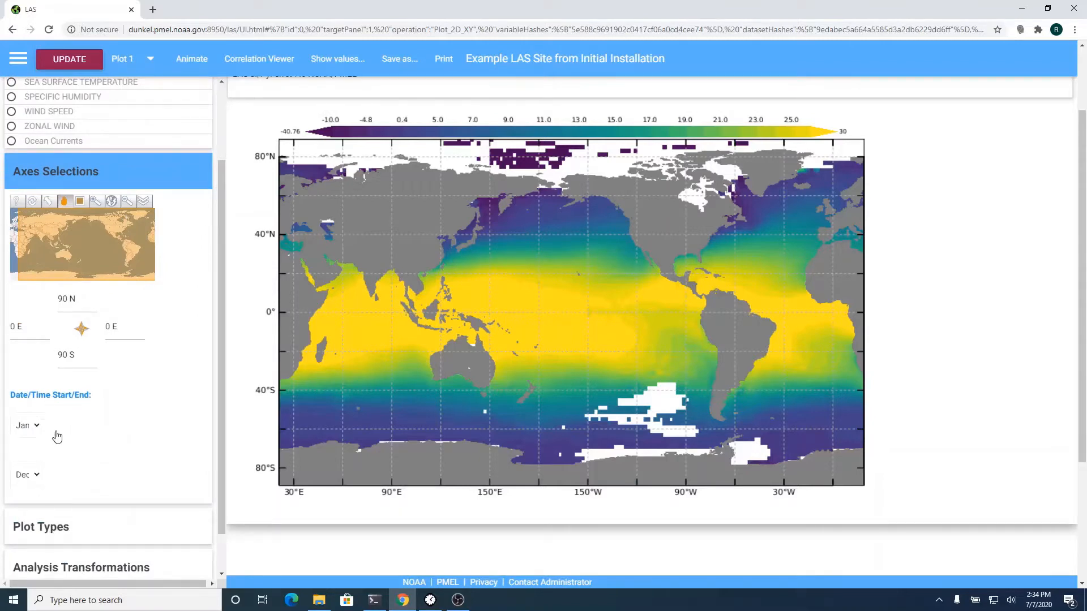
pyautogui.scroll(2, 153, 409)
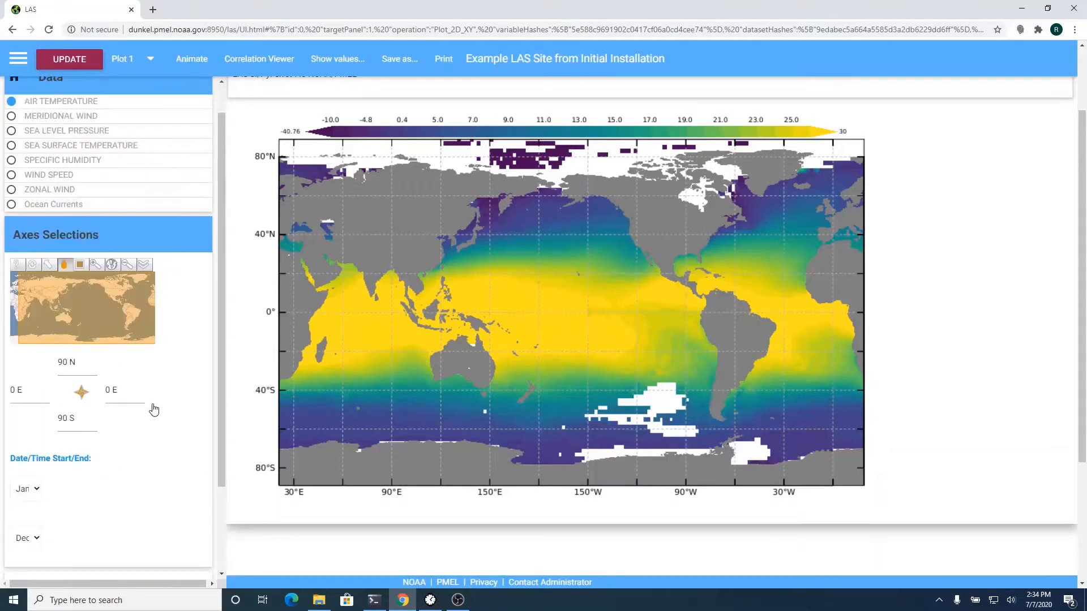
pyautogui.scroll(1, 155, 261)
pyautogui.click(156, 269)
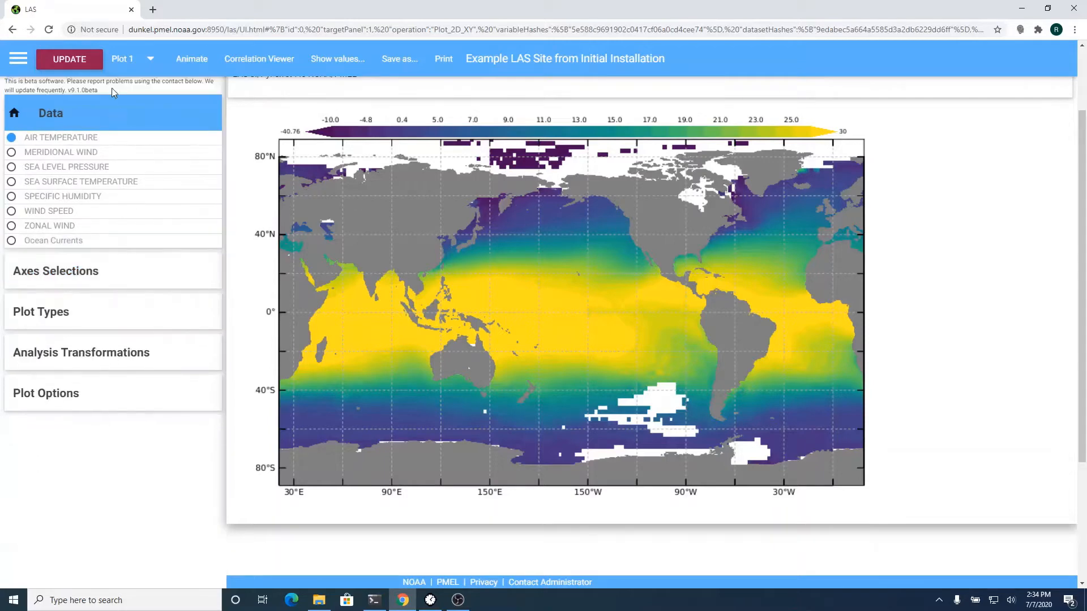
pyautogui.click(76, 61)
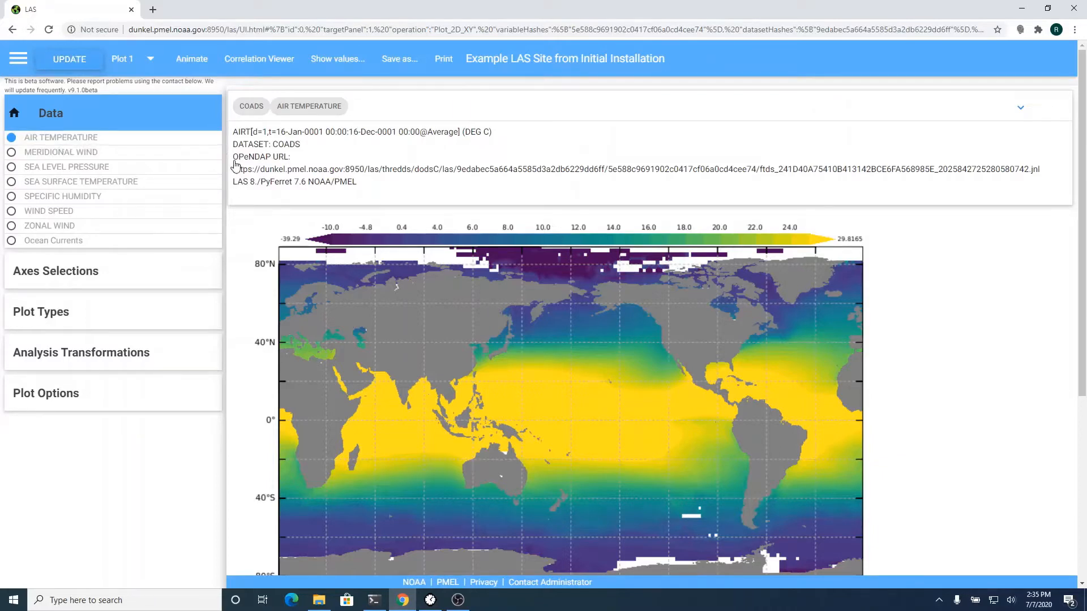
pyautogui.moveTo(233, 168); pyautogui.dragTo(1052, 168)
pyautogui.hotkey('ctrl', 'c')
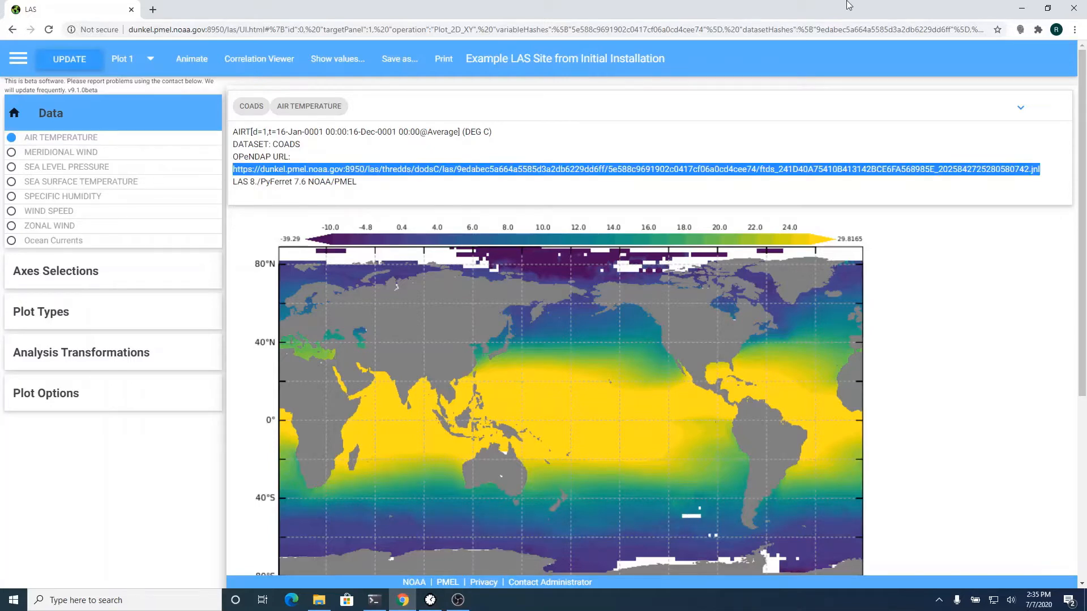
pyautogui.click(157, 13)
pyautogui.hotkey('ctrl', 'v')
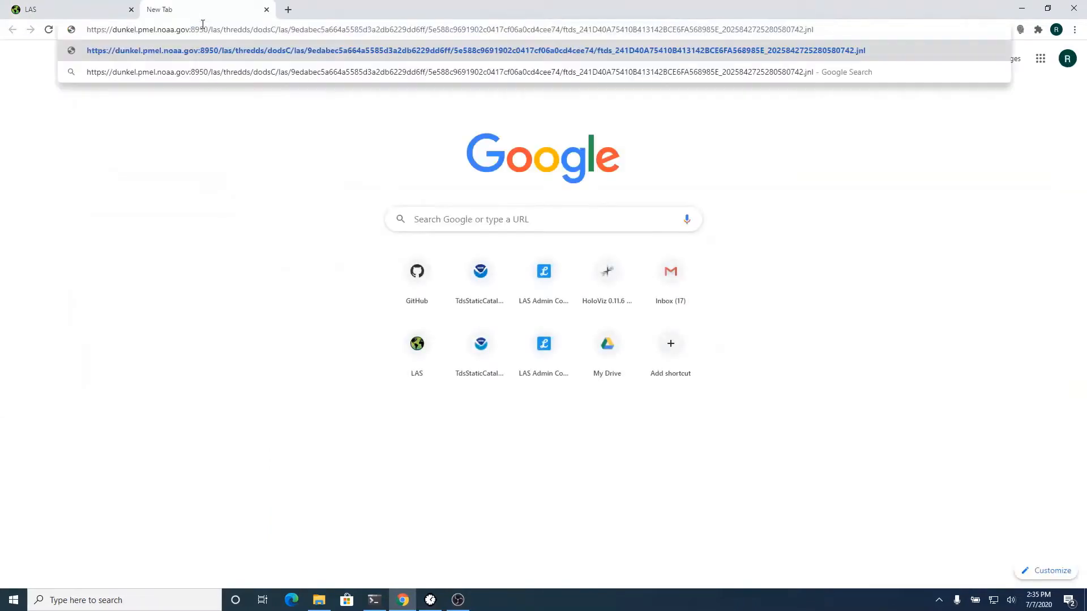
pyautogui.write('.html')
pyautogui.press('Return')
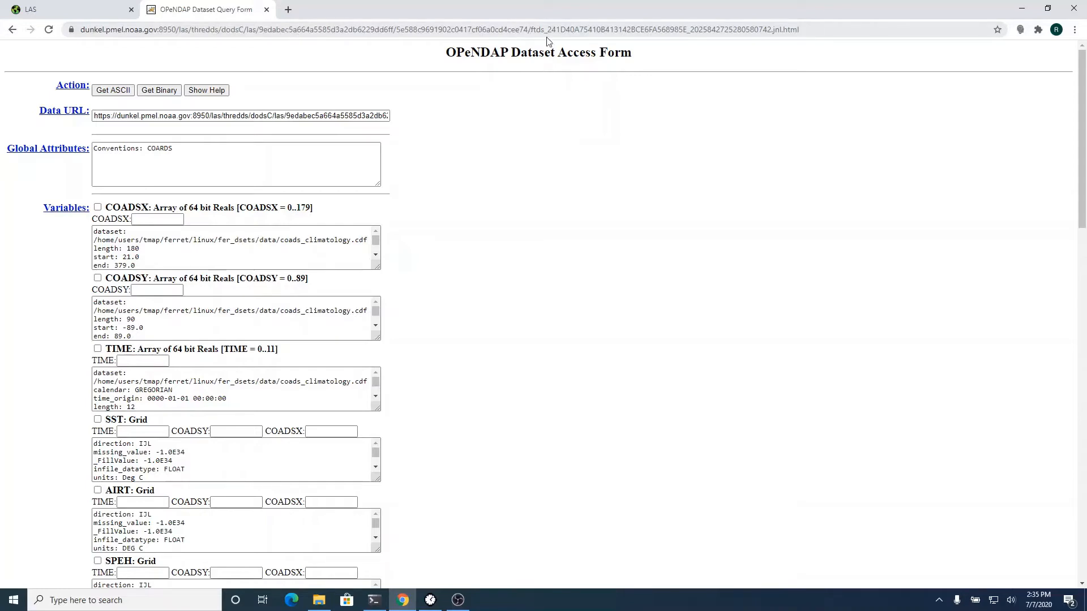
pyautogui.scroll(-20, 782, 267)
pyautogui.scroll(8, 786, 267)
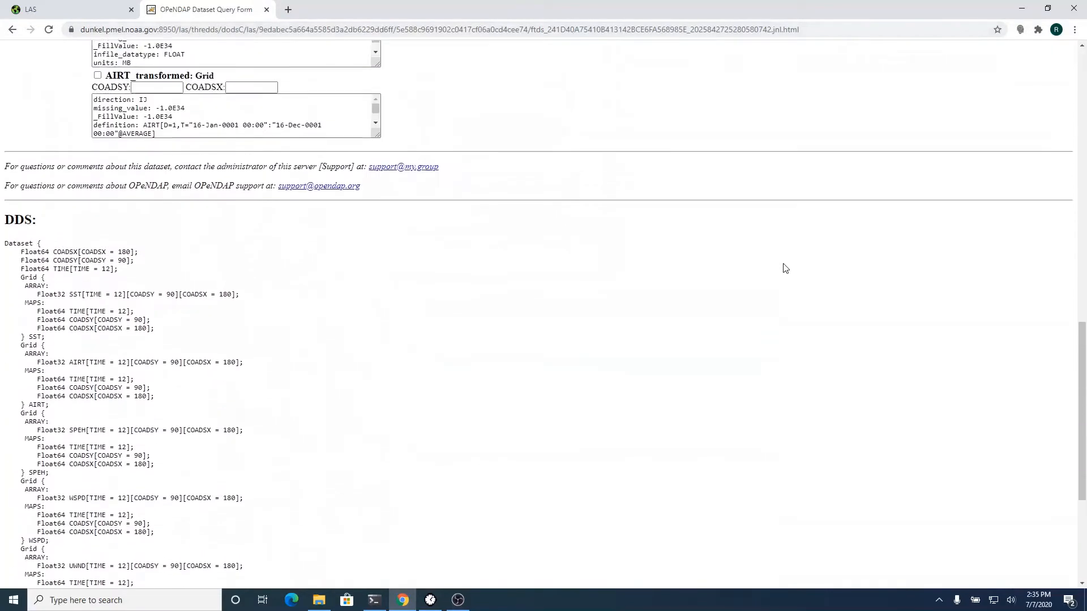
pyautogui.scroll(1, 785, 268)
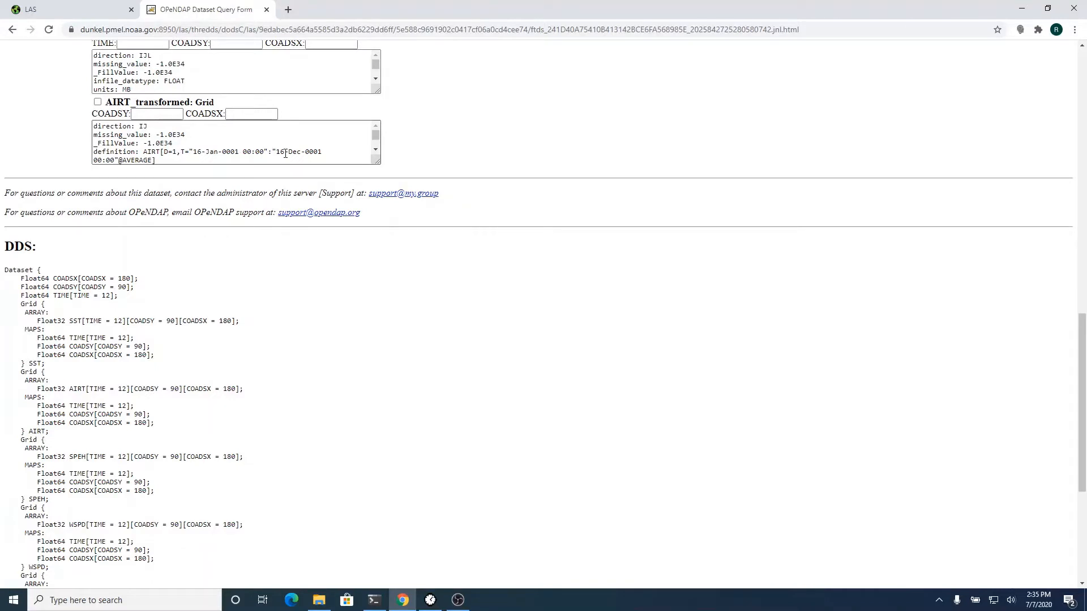
pyautogui.click(266, 10)
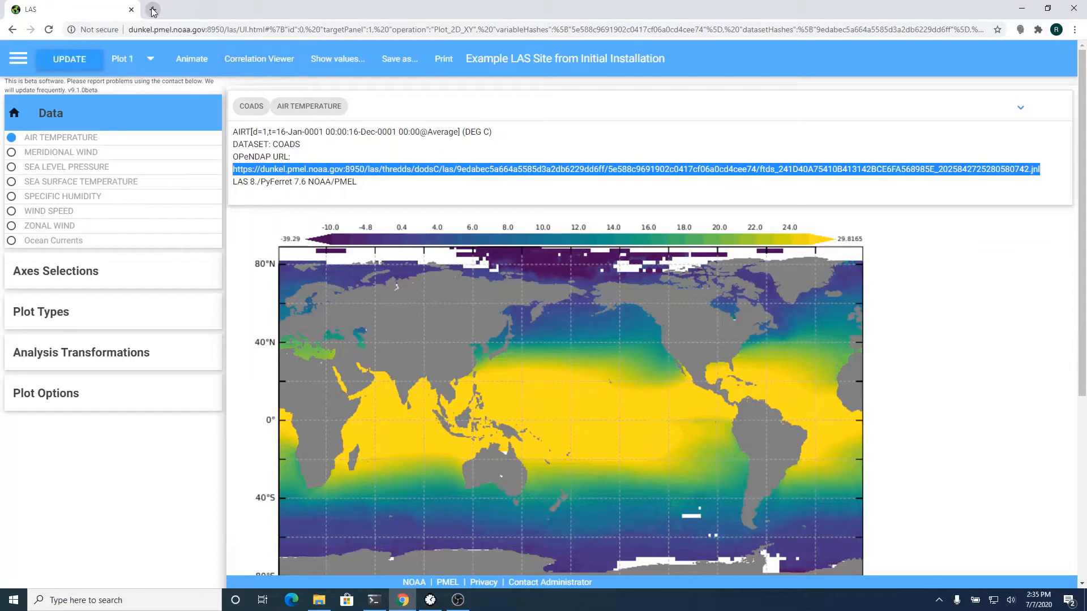
# - Load the LAS server's /las/admin/ login page in a new tab
pyautogui.click(153, 10)
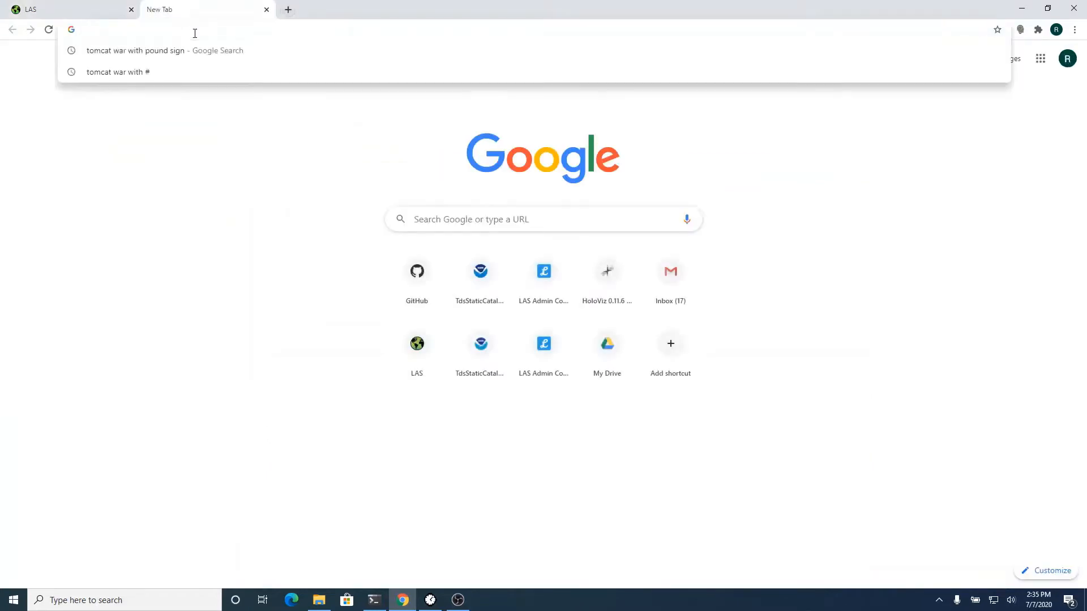
pyautogui.write('dunkel.pmel.noaa.gov:8950/las/')
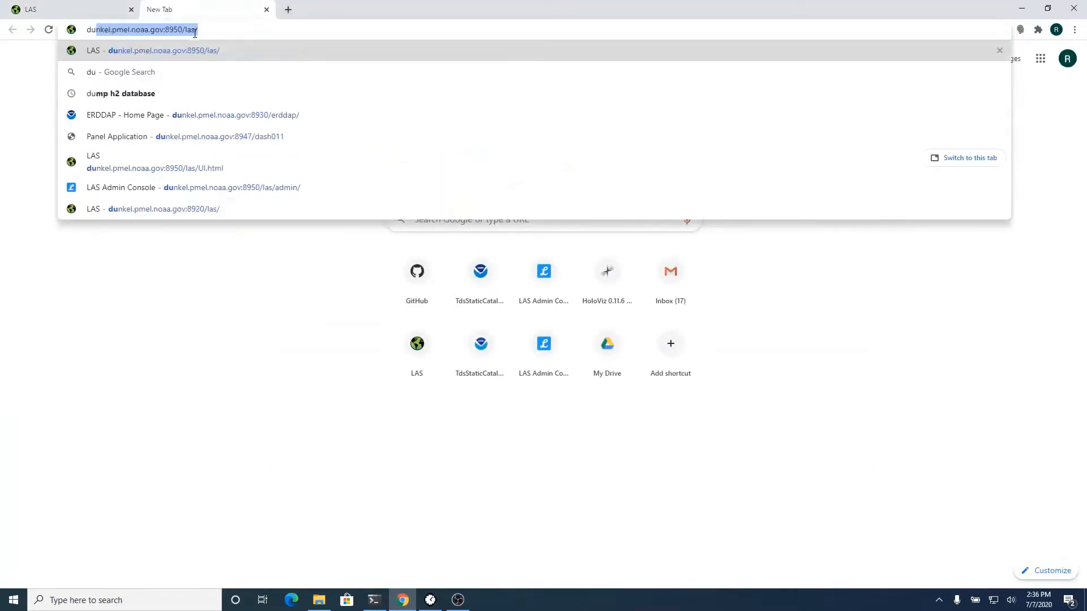
pyautogui.press('Right')
pyautogui.write('admin')
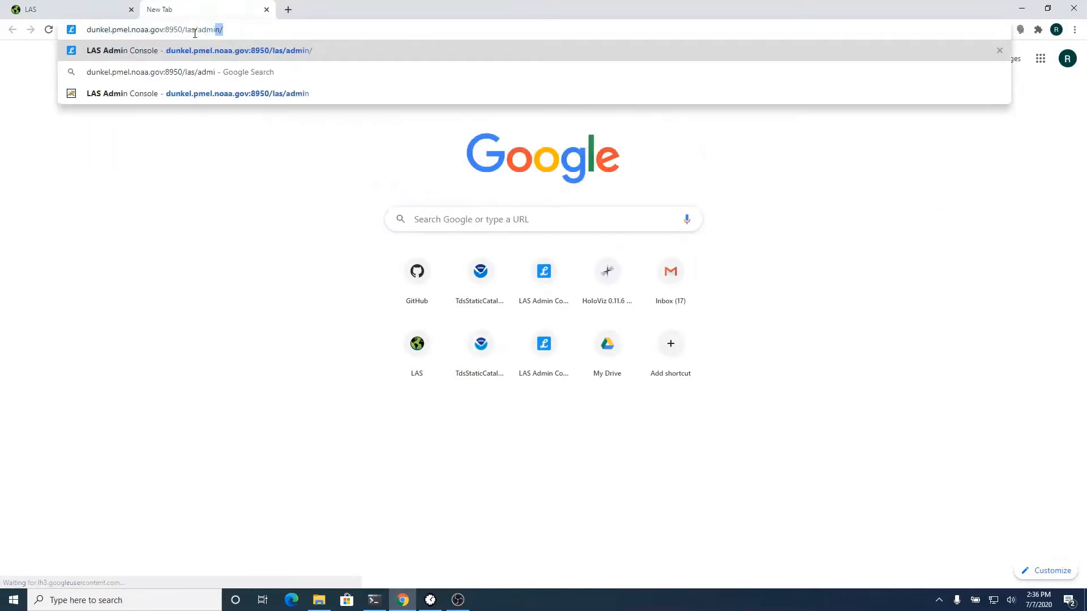
pyautogui.write('/')
pyautogui.press('Return')
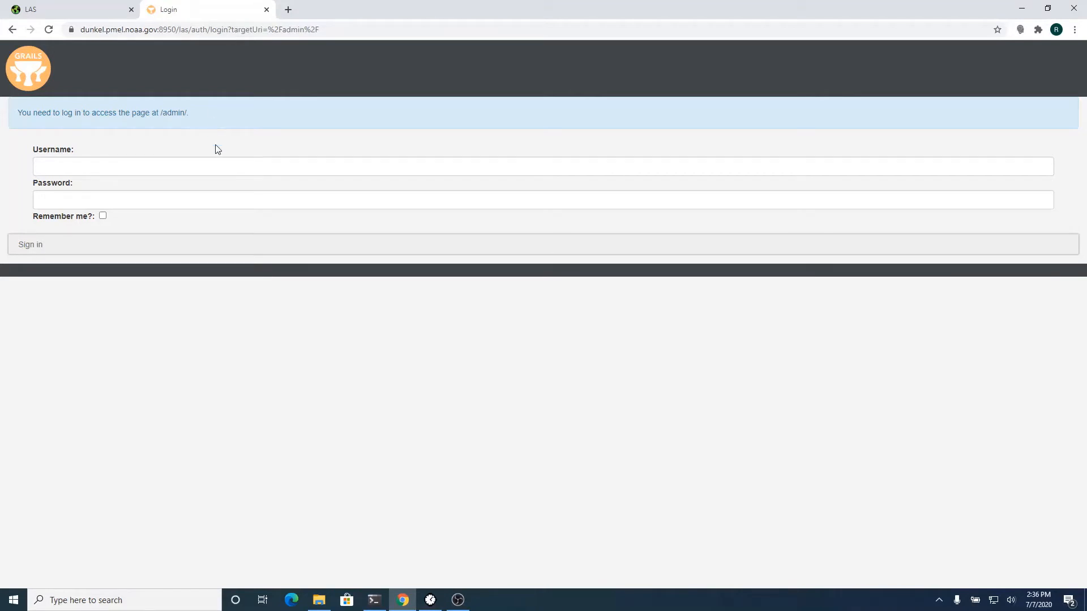
# - Log in with the admin username and the account password
pyautogui.click(217, 174)
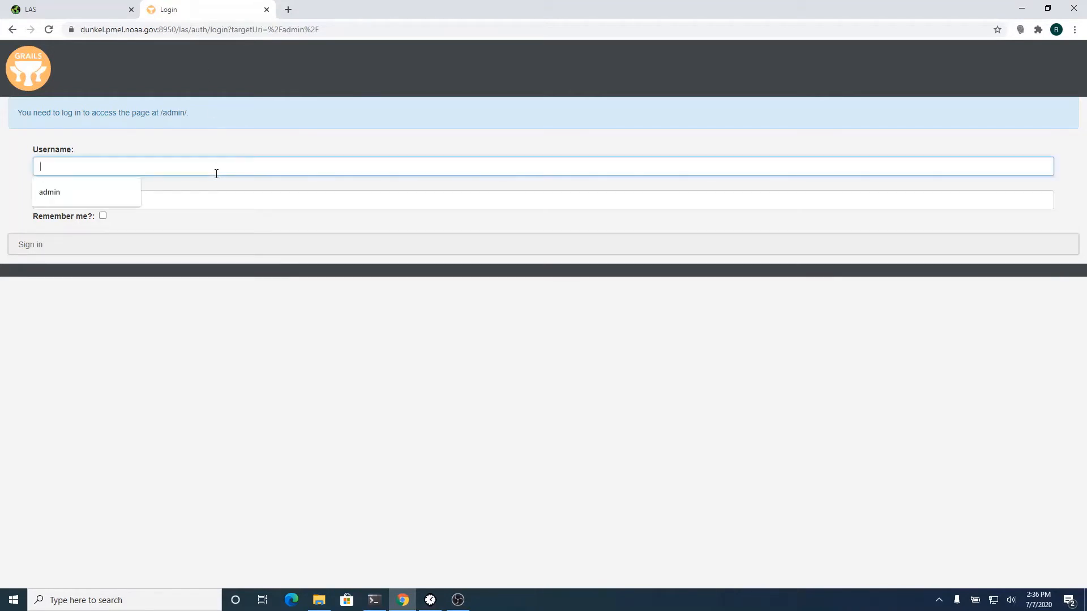
pyautogui.write('admin')
pyautogui.press('Tab')
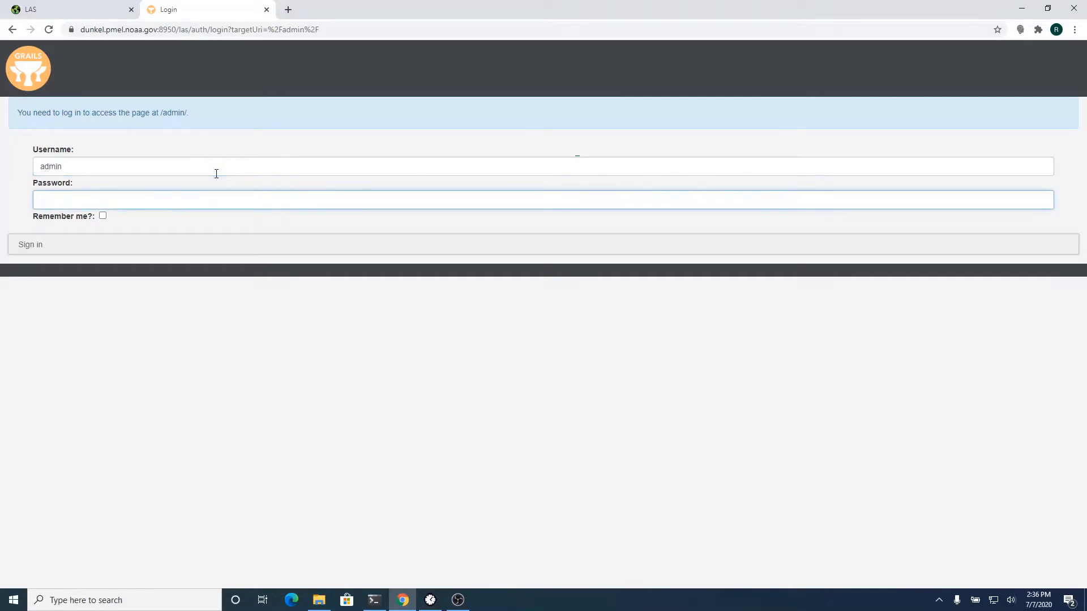
pyautogui.write('••••••••••••')
pyautogui.press('Return')
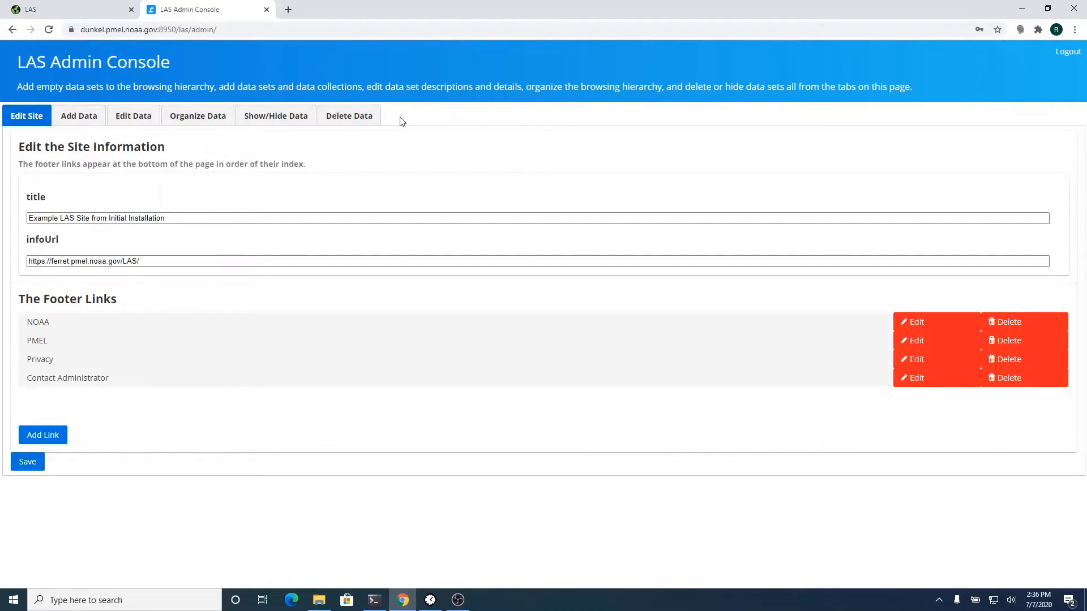
# - Delete the COADS, Ocean Atlas Subset and Levitus Ocean Climatology data sets
pyautogui.click(357, 114)
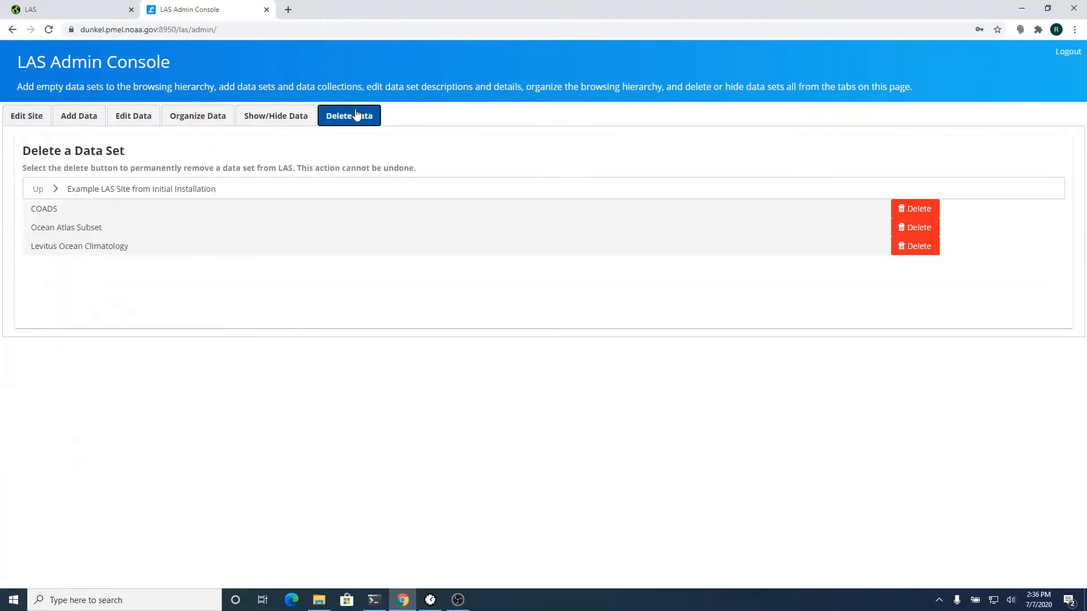
pyautogui.click(913, 213)
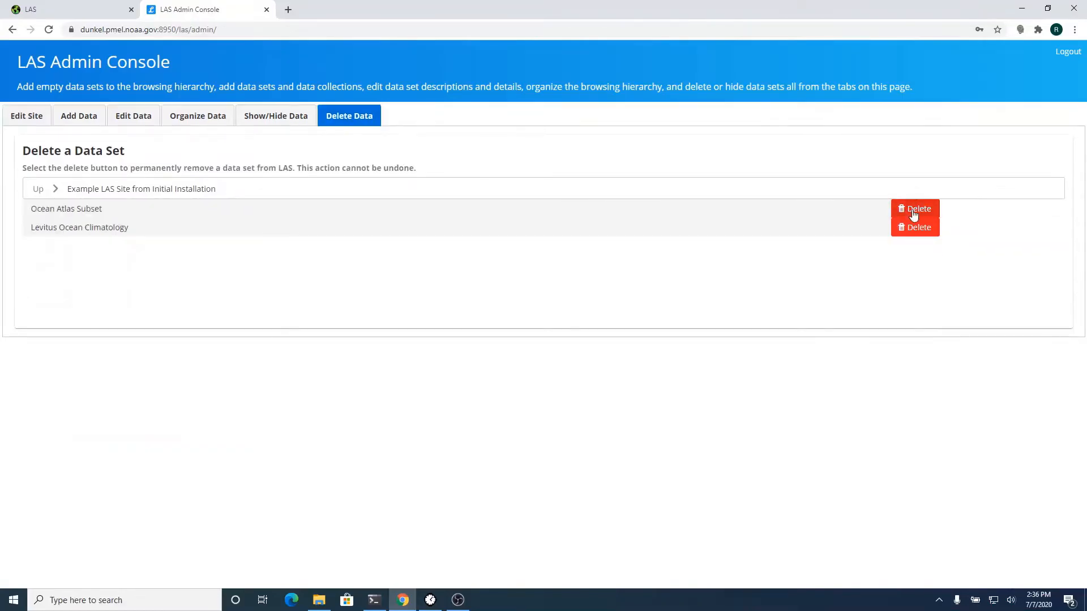
pyautogui.click(912, 209)
pyautogui.click(913, 209)
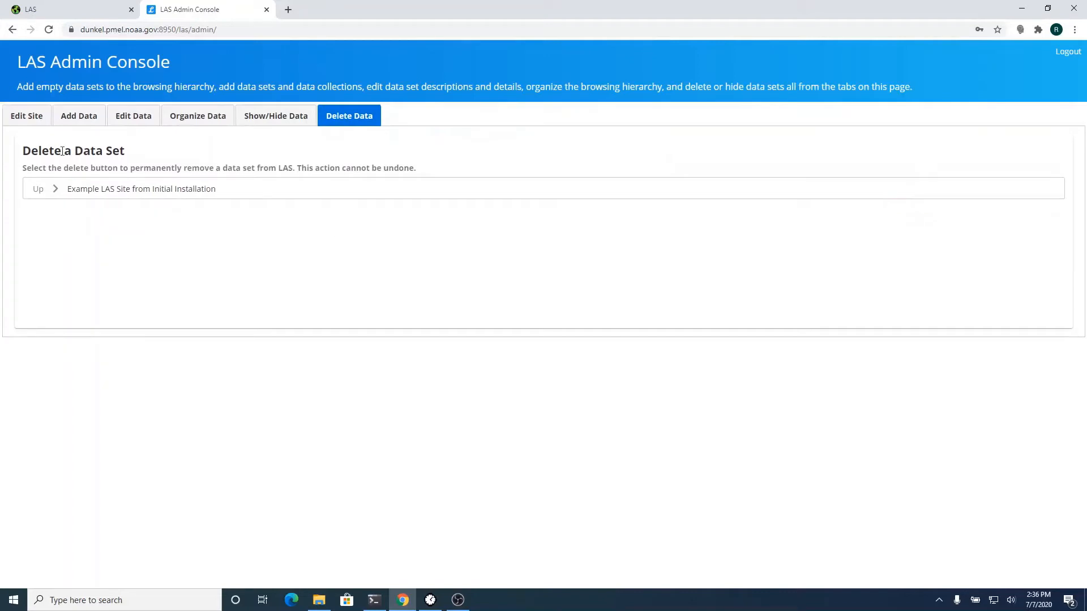
# - Rename the site title to 'PMEL Data', save it, and go to Add Data
pyautogui.click(36, 118)
pyautogui.doubleClick(130, 218)
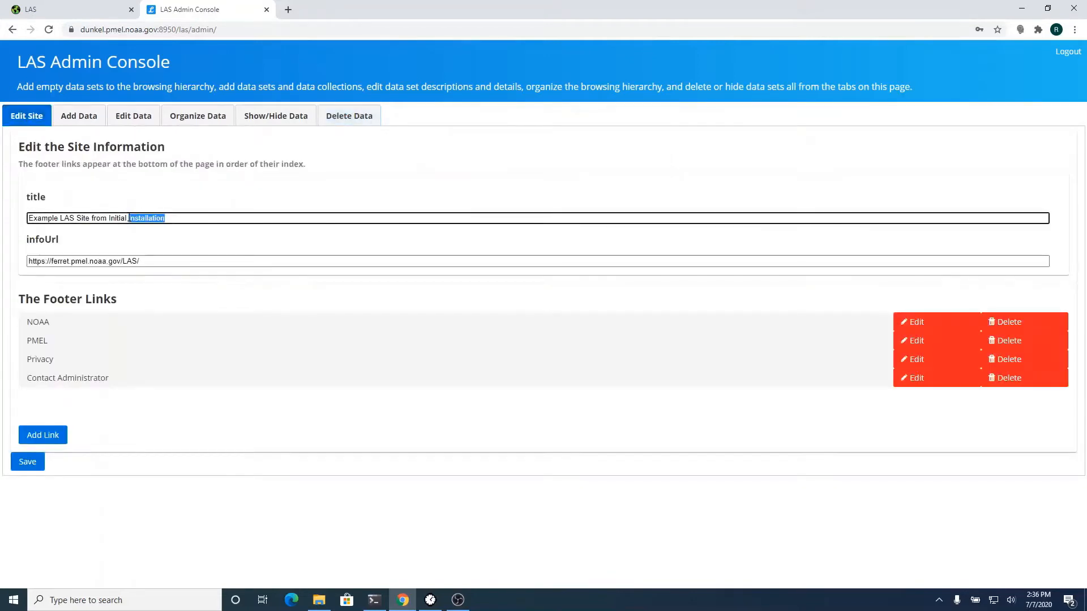
pyautogui.tripleClick(130, 218)
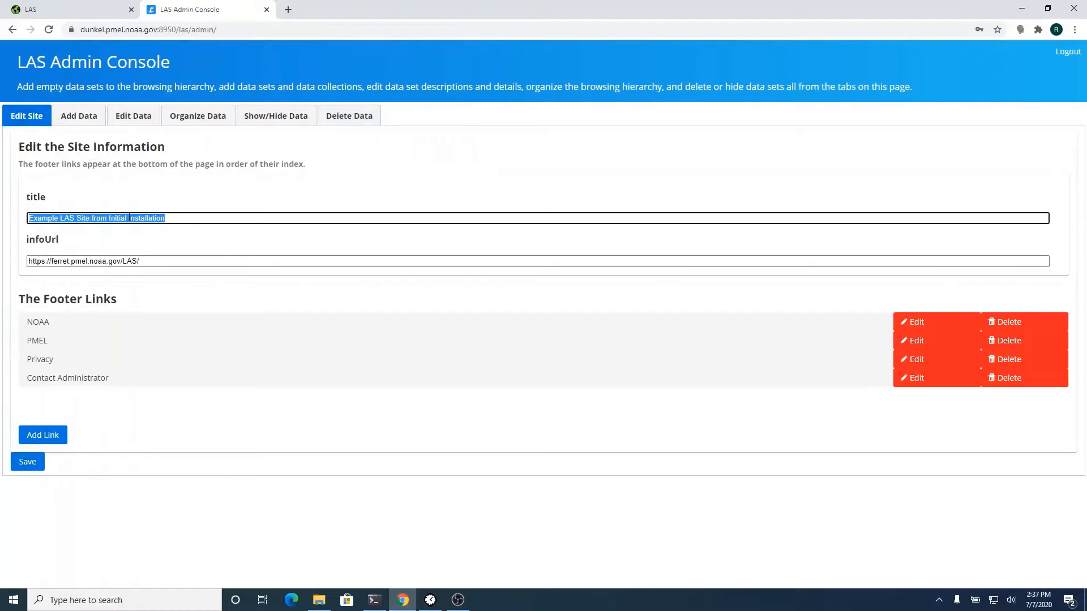
pyautogui.write('PMEL Data')
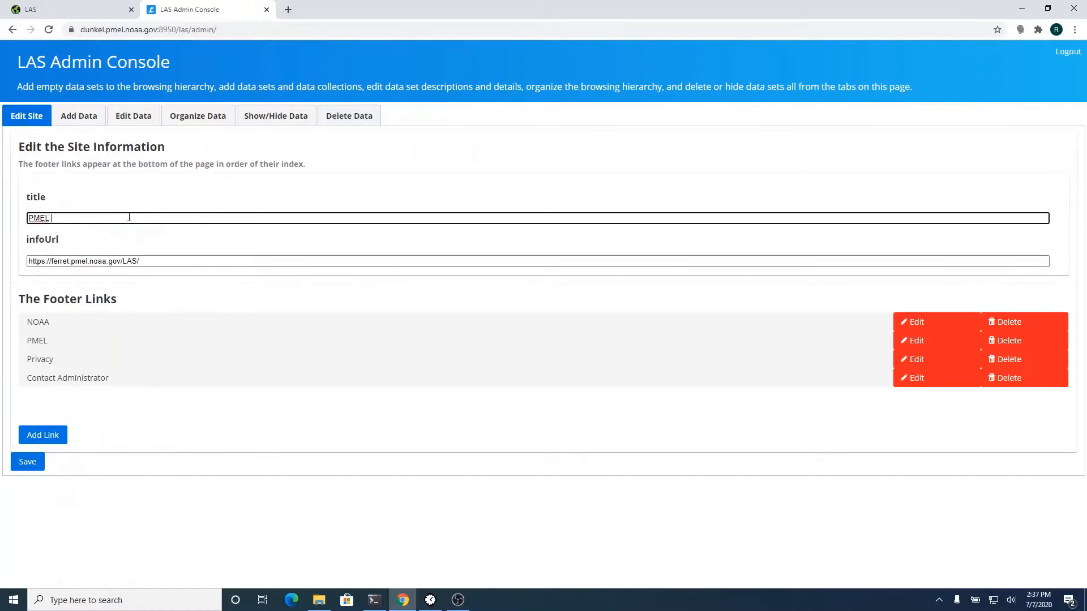
pyautogui.click(32, 463)
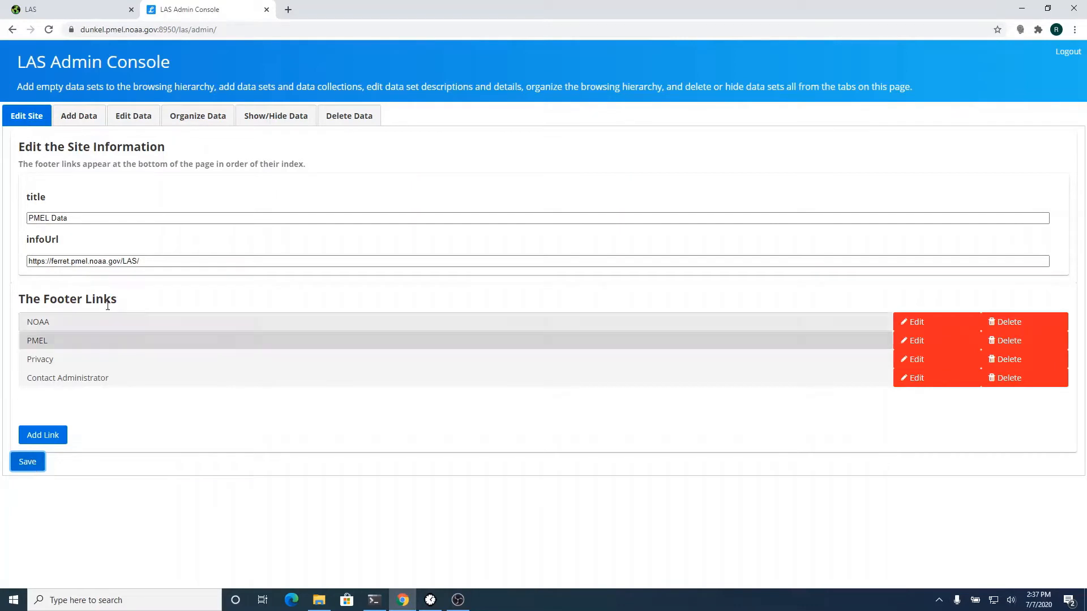
pyautogui.click(82, 120)
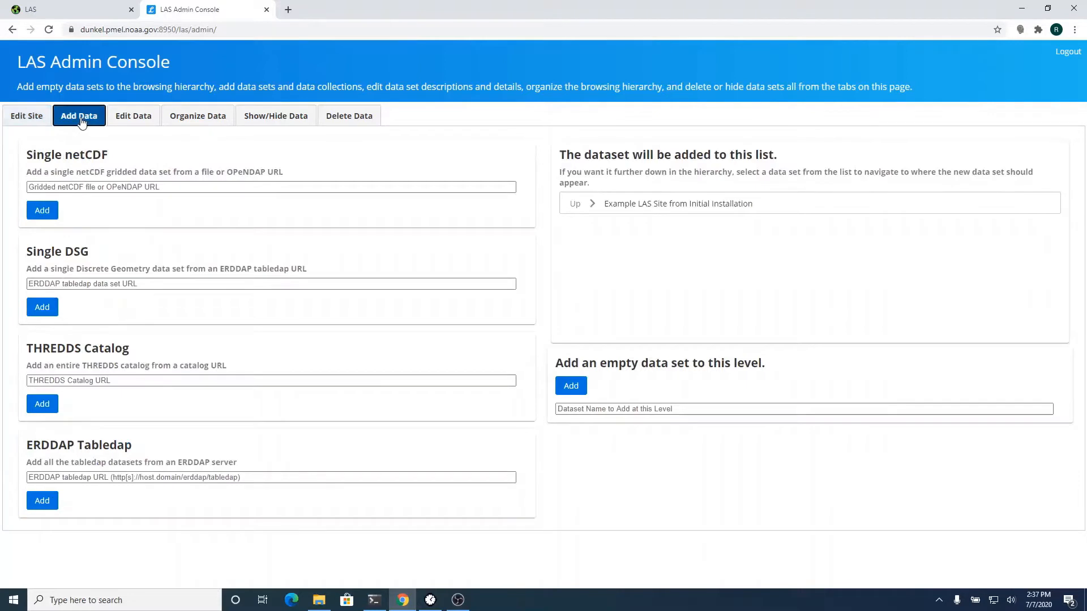
# - Open the ferret.pmel.noaa.gov ERDDAP tabledap dataset list in a new tab and select its URL
pyautogui.click(575, 205)
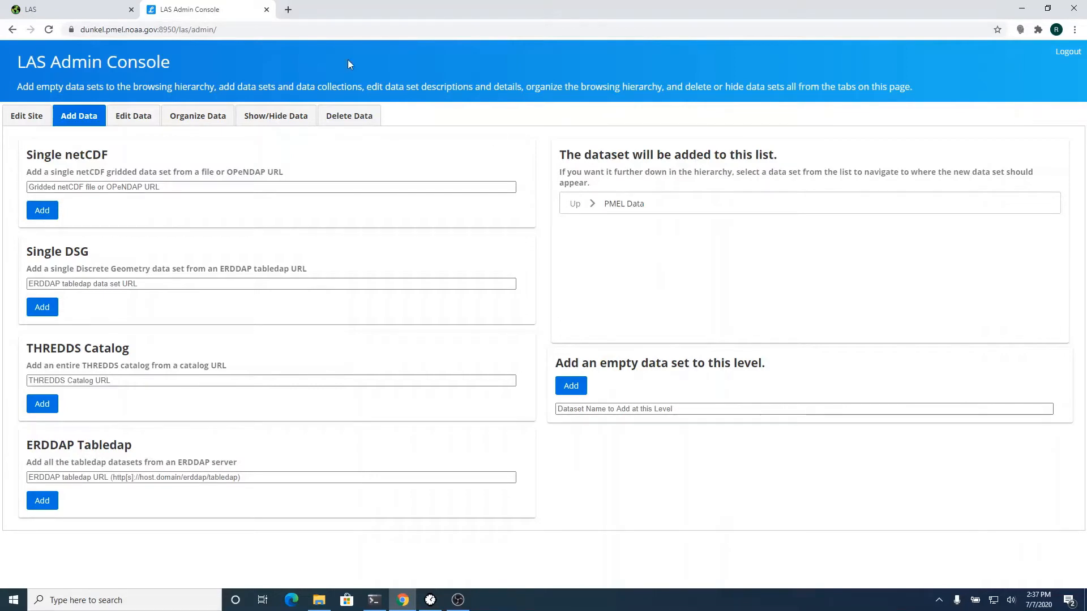
pyautogui.click(289, 9)
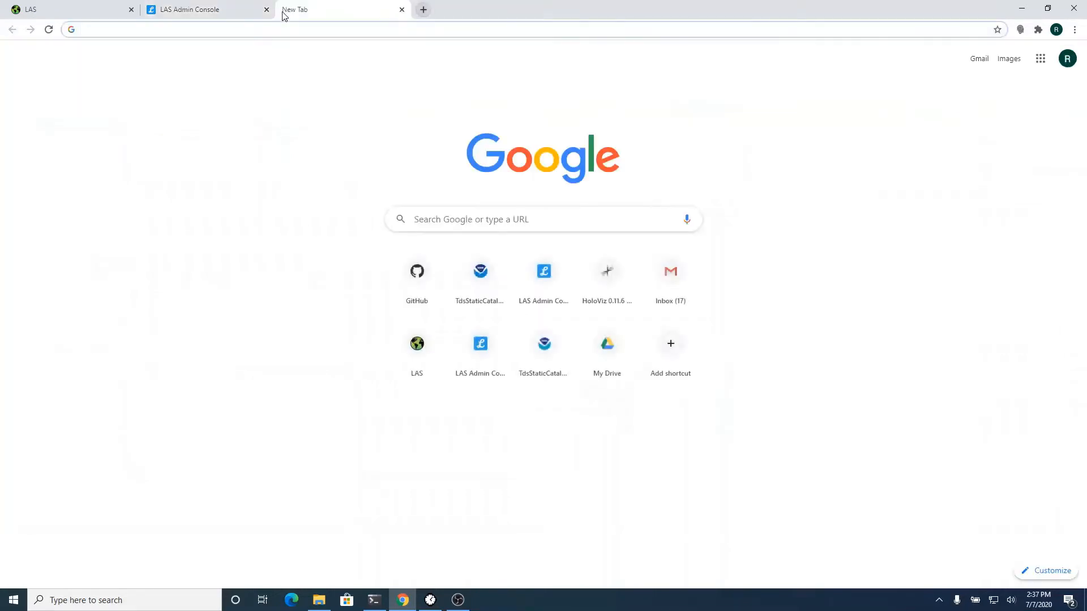
pyautogui.write('f')
pyautogui.write('err')
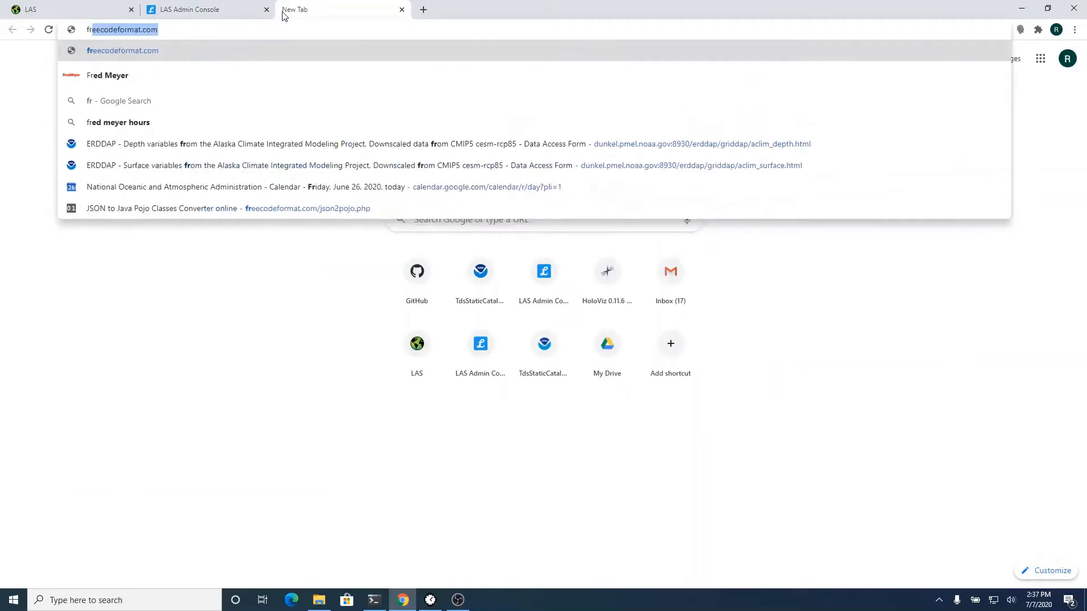
pyautogui.write('et.pmel.noaa.gov/')
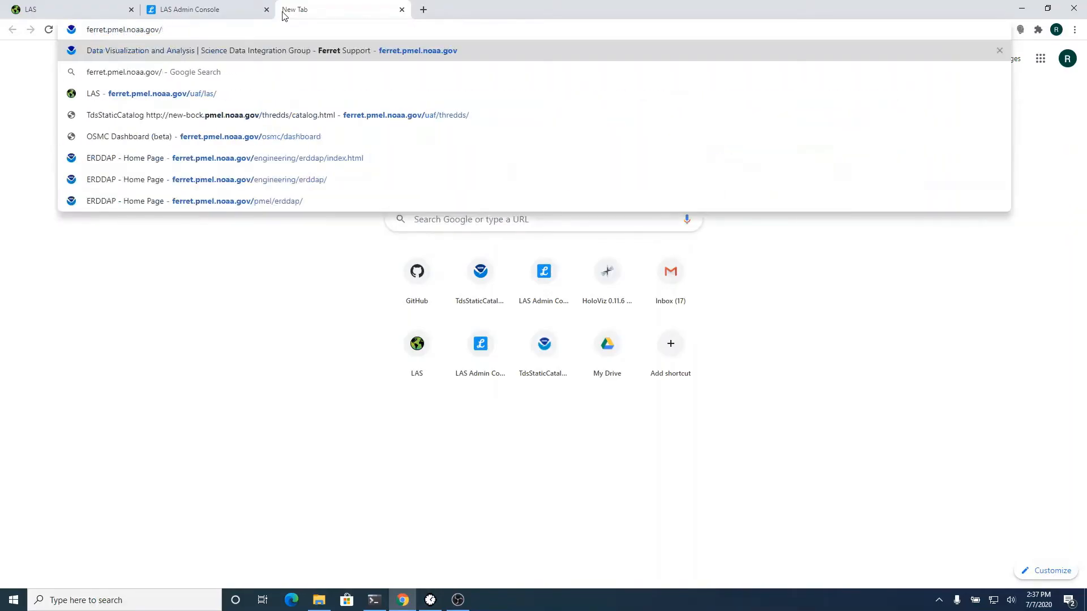
pyautogui.write('en')
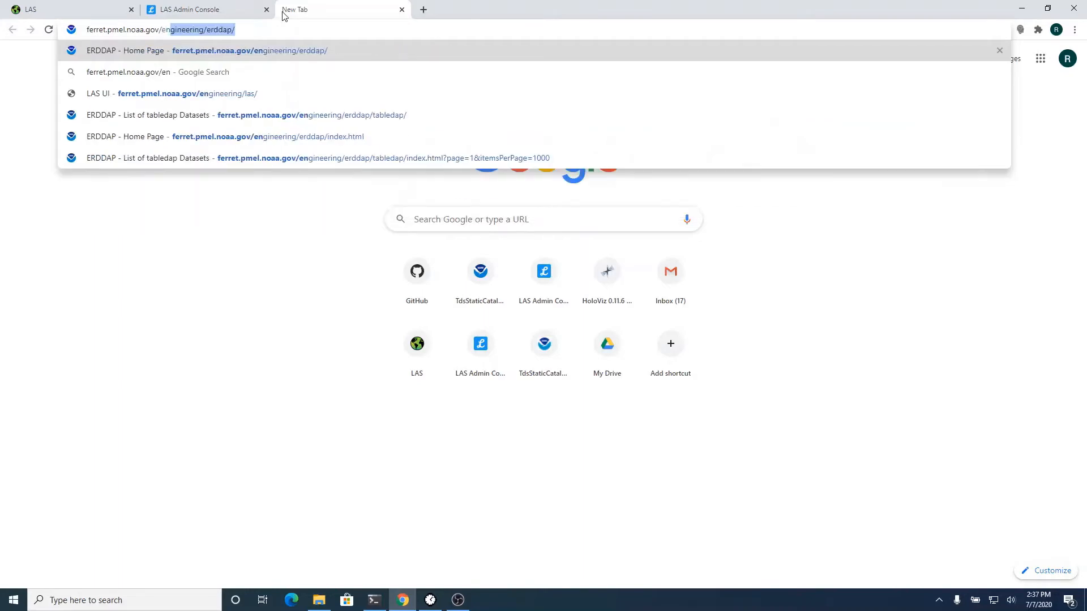
pyautogui.press('Return')
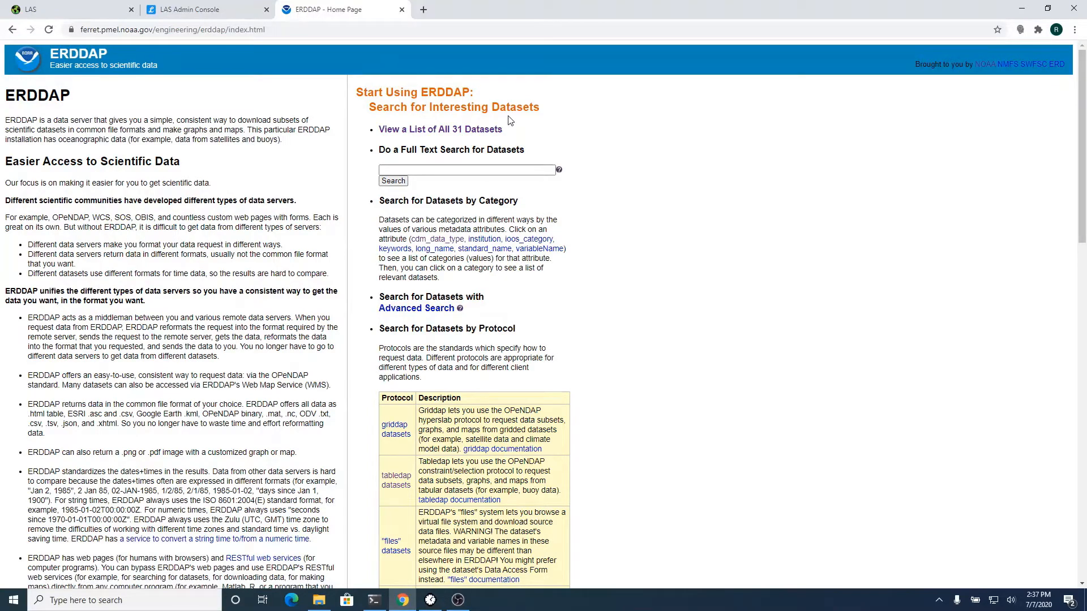
pyautogui.scroll(-3, 601, 283)
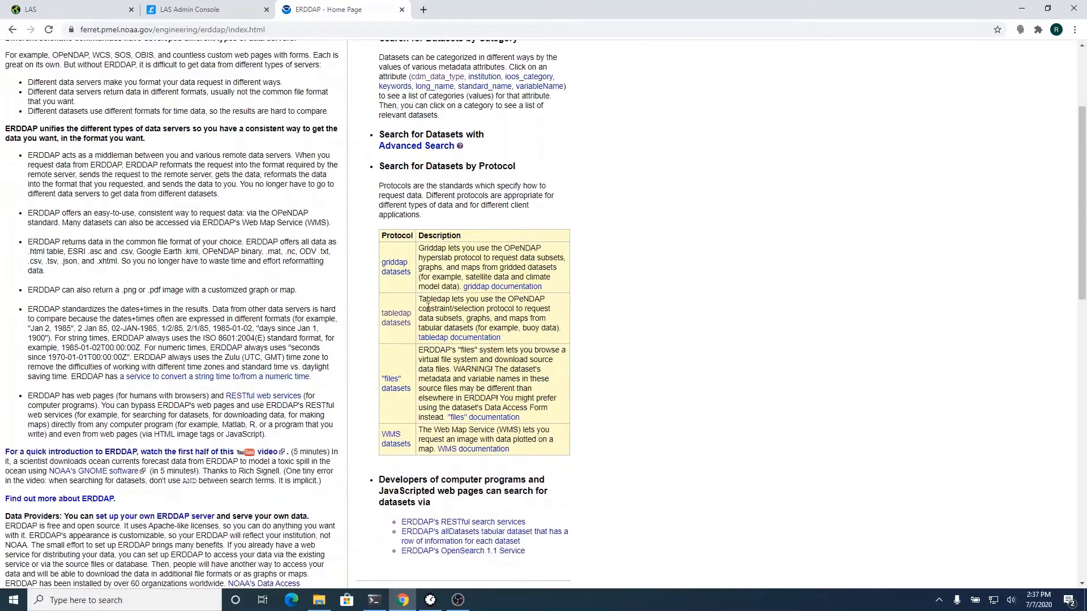
pyautogui.click(396, 320)
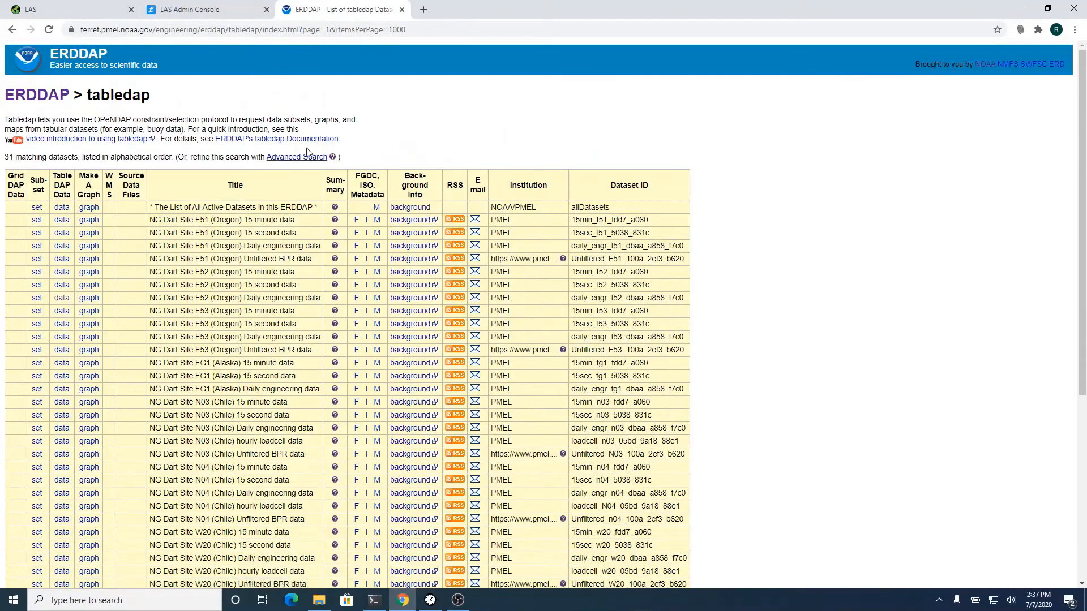
pyautogui.click(313, 32)
pyautogui.hotkey('ctrl', 'c')
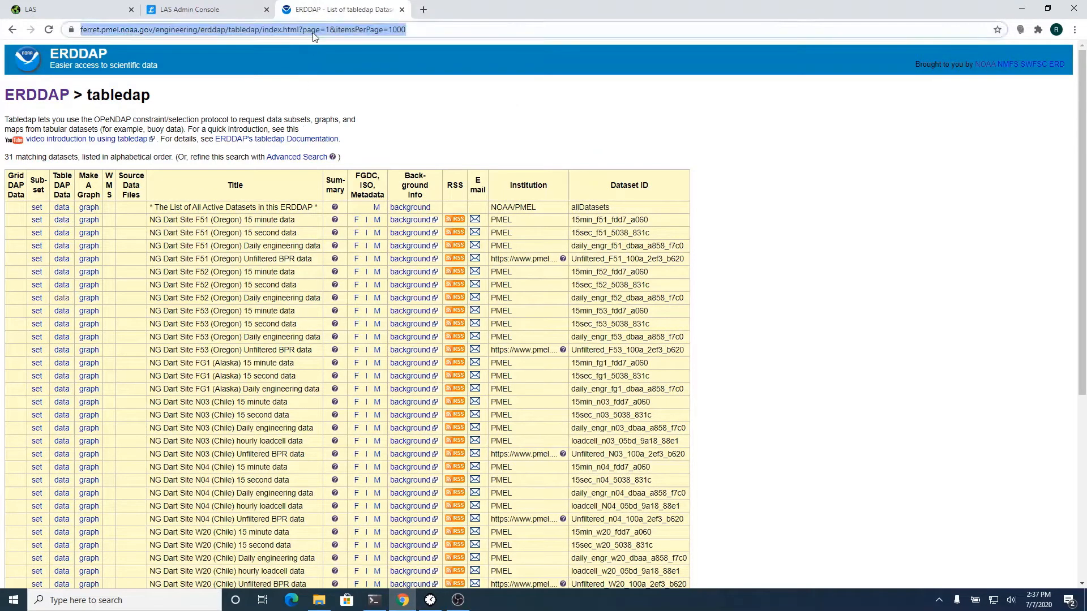
# - Paste the ferret ERDDAP URL trimmed to end at /tabledap/ and add its datasets
pyautogui.click(212, 14)
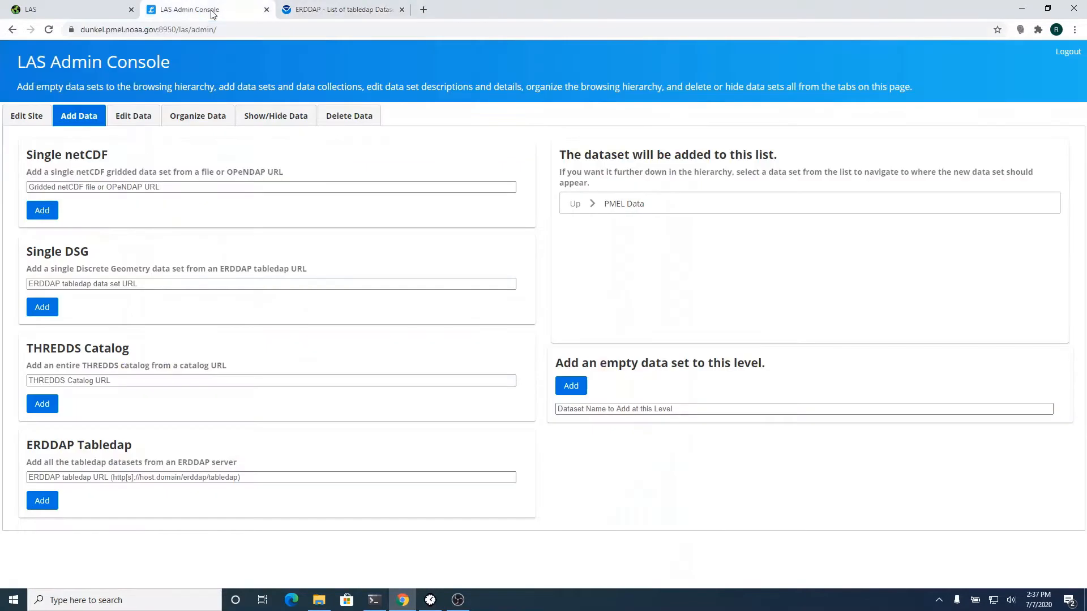
pyautogui.click(230, 478)
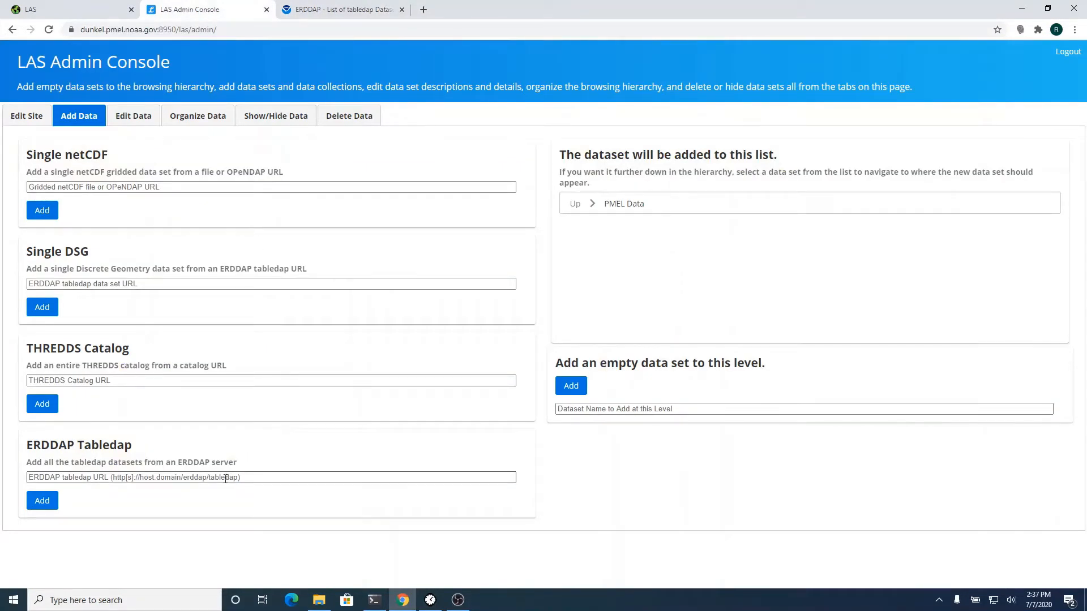
pyautogui.click(226, 479)
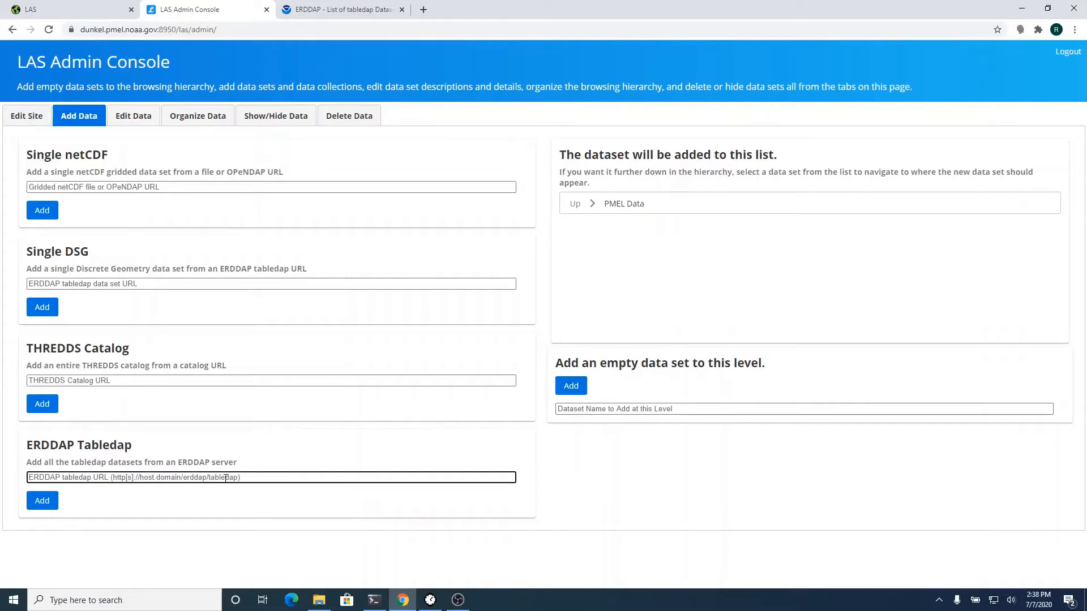
pyautogui.hotkey('ctrl', 'v')
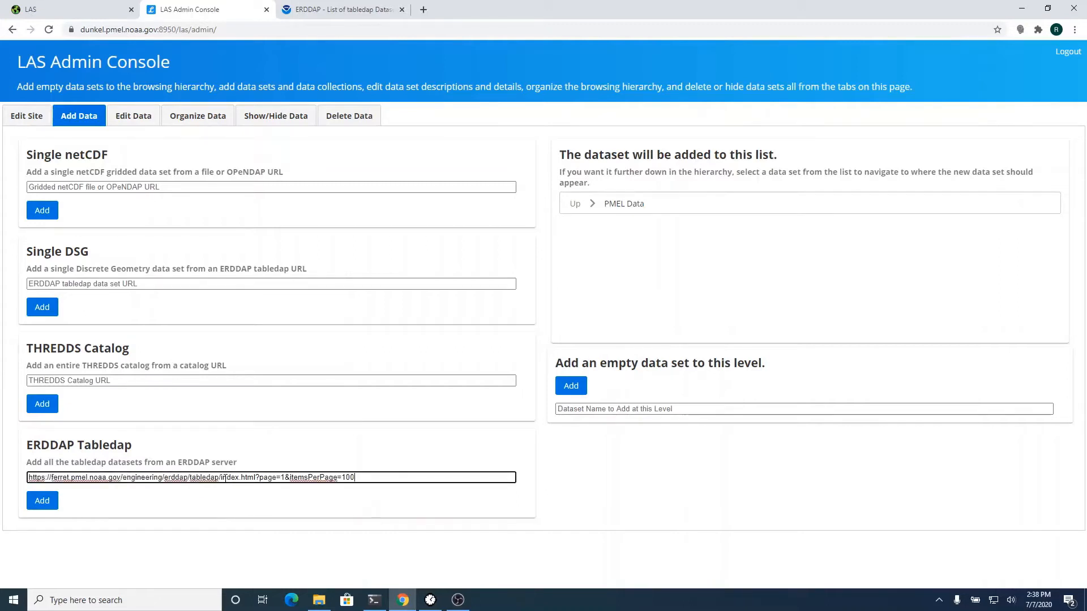
pyautogui.press('BackSpace')
pyautogui.press('BackSpace')
pyautogui.press('BackSpace')
pyautogui.press('BackSpace')
pyautogui.press('BackSpace')
pyautogui.press('BackSpace')
pyautogui.press('BackSpace')
pyautogui.press('BackSpace')
pyautogui.press('BackSpace')
pyautogui.press('BackSpace')
pyautogui.press('BackSpace')
pyautogui.press('BackSpace')
pyautogui.press('BackSpace')
pyautogui.press('BackSpace')
pyautogui.press('BackSpace')
pyautogui.press('BackSpace')
pyautogui.press('BackSpace')
pyautogui.press('BackSpace')
pyautogui.press('BackSpace')
pyautogui.press('BackSpace')
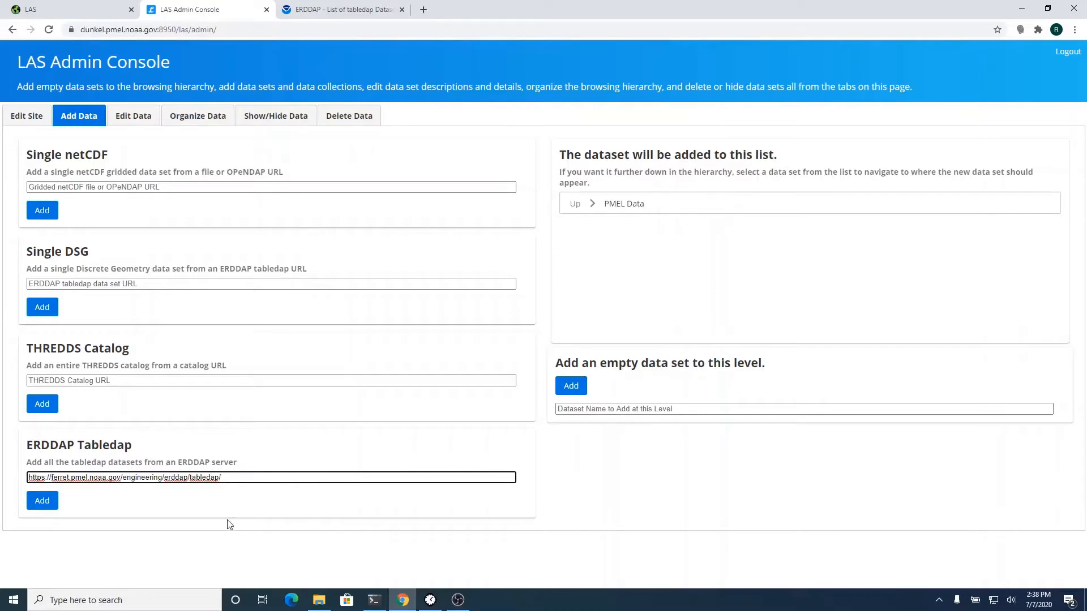
pyautogui.click(43, 501)
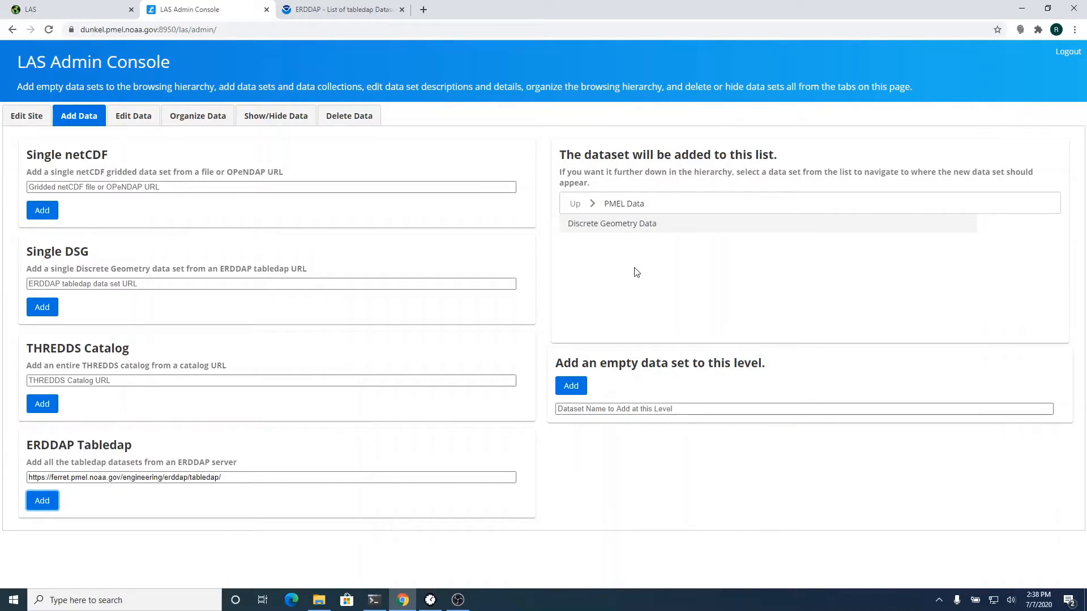
# - Reload LAS at the dunkel server address so it shows the PMEL Data site
pyautogui.click(90, 8)
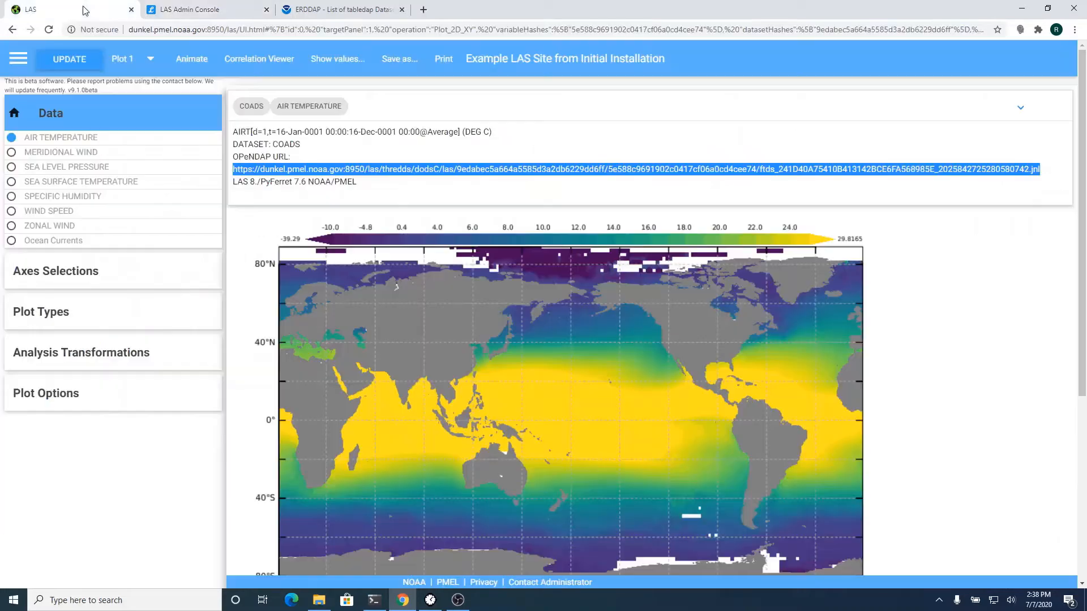
pyautogui.click(172, 29)
pyautogui.write('du')
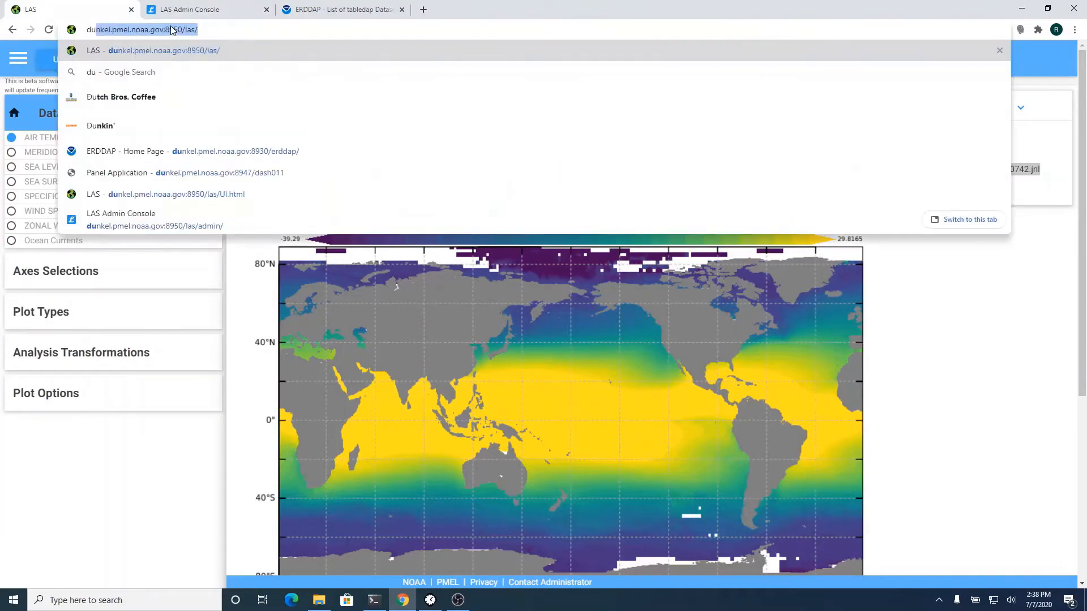
pyautogui.press('Return')
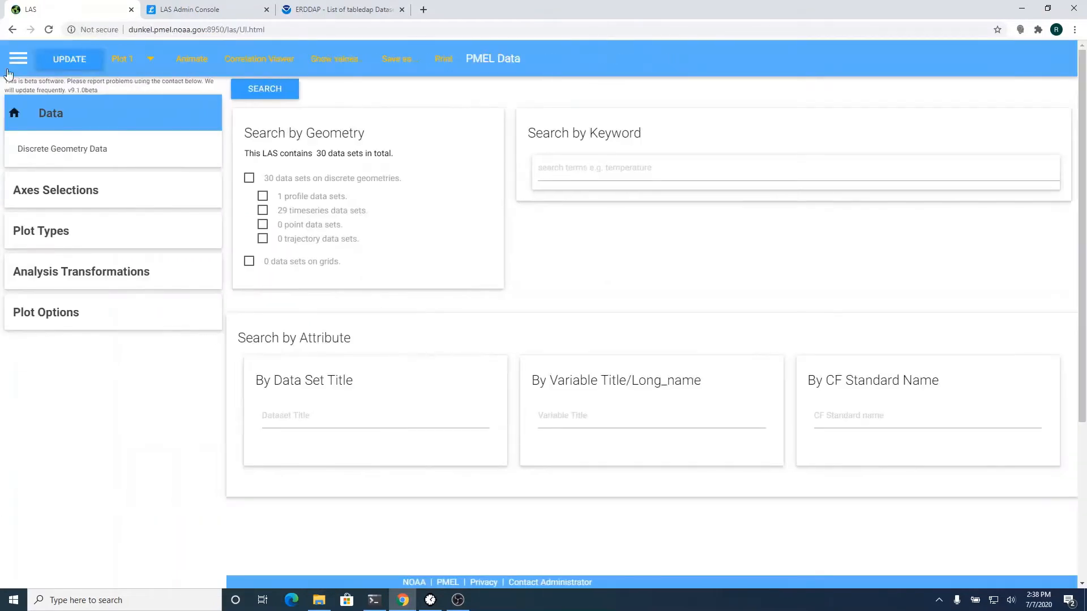
# - Browse Discrete Geometry Data's Profile and Timeseries lists, then return to the top
pyautogui.click(117, 148)
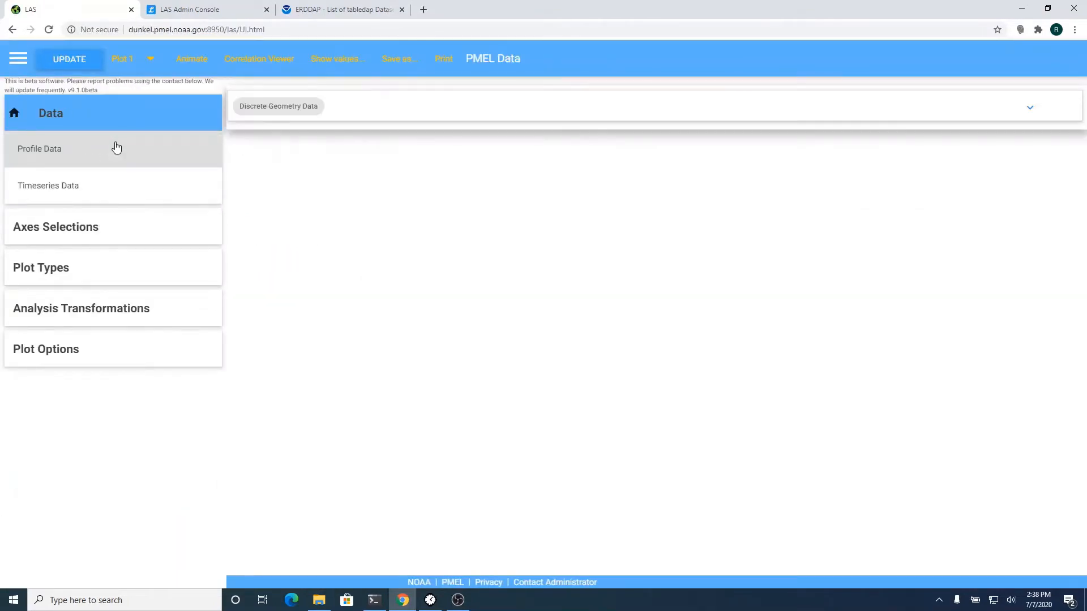
pyautogui.click(117, 148)
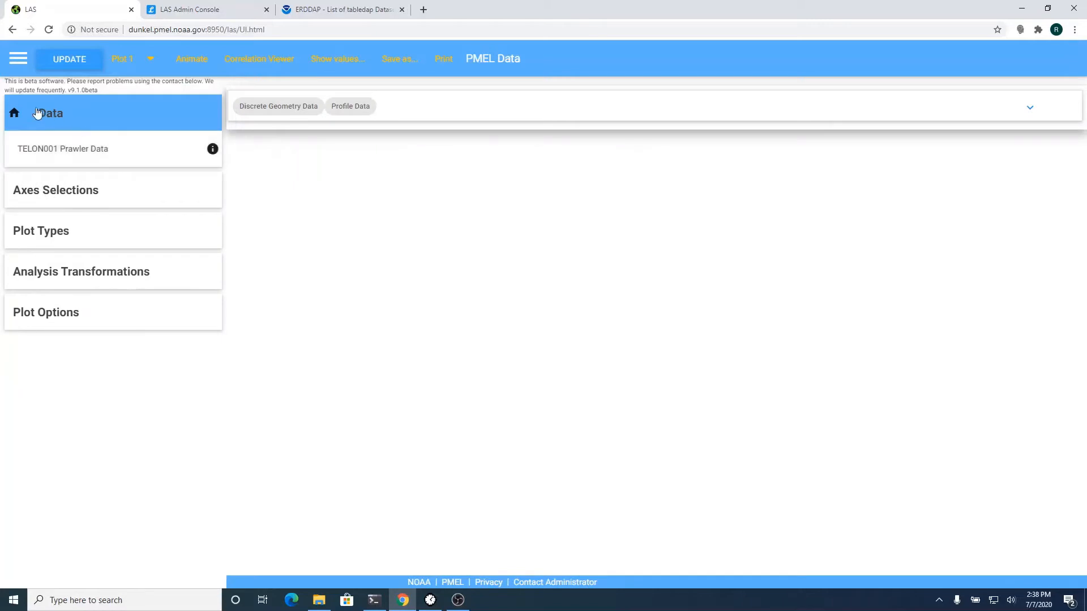
pyautogui.click(14, 112)
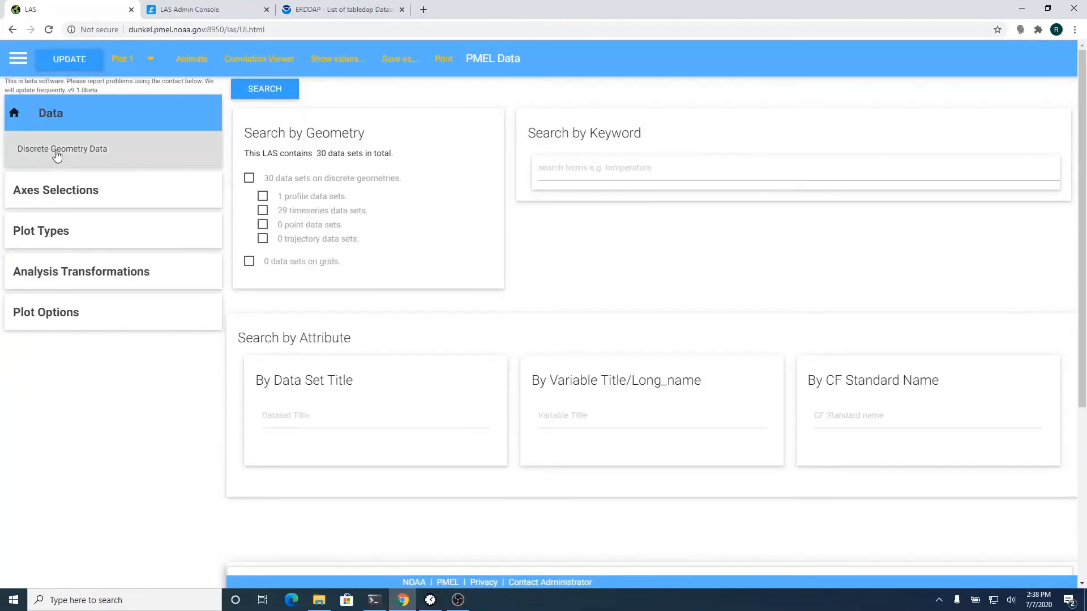
pyautogui.click(51, 161)
pyautogui.click(65, 187)
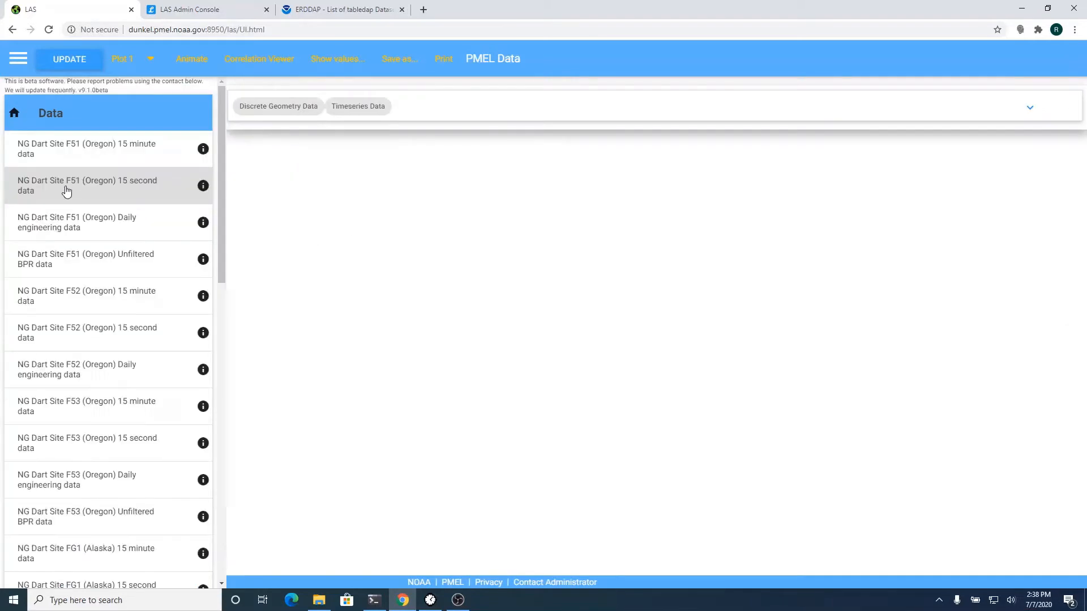
pyautogui.scroll(-14, 110, 316)
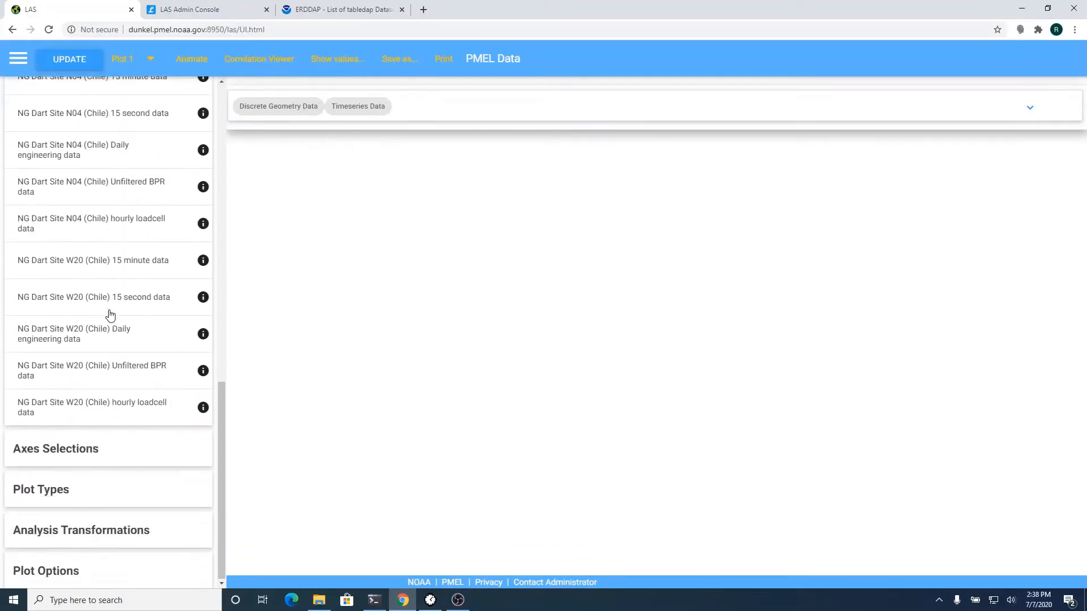
pyautogui.scroll(14, 110, 316)
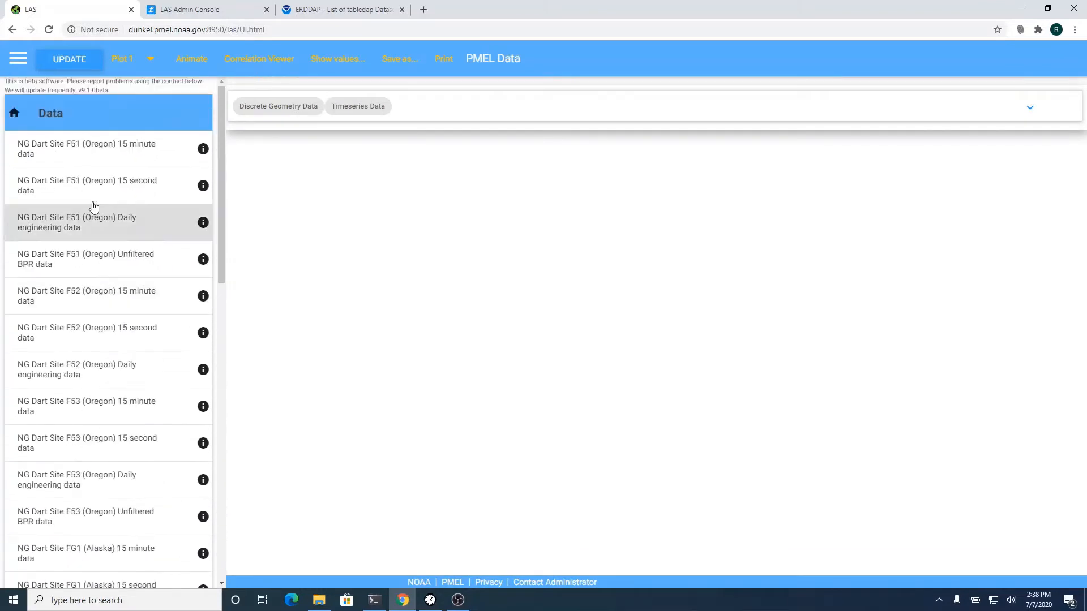
pyautogui.click(19, 112)
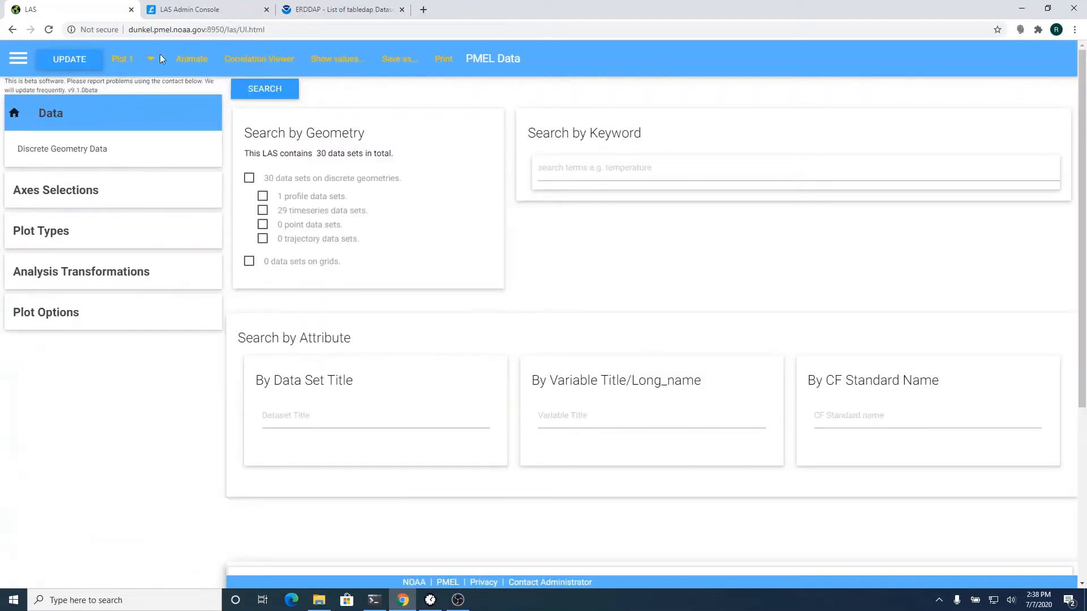
# - Add an empty 'Engineering Data' data set under PMEL Data and check its contents
pyautogui.click(231, 11)
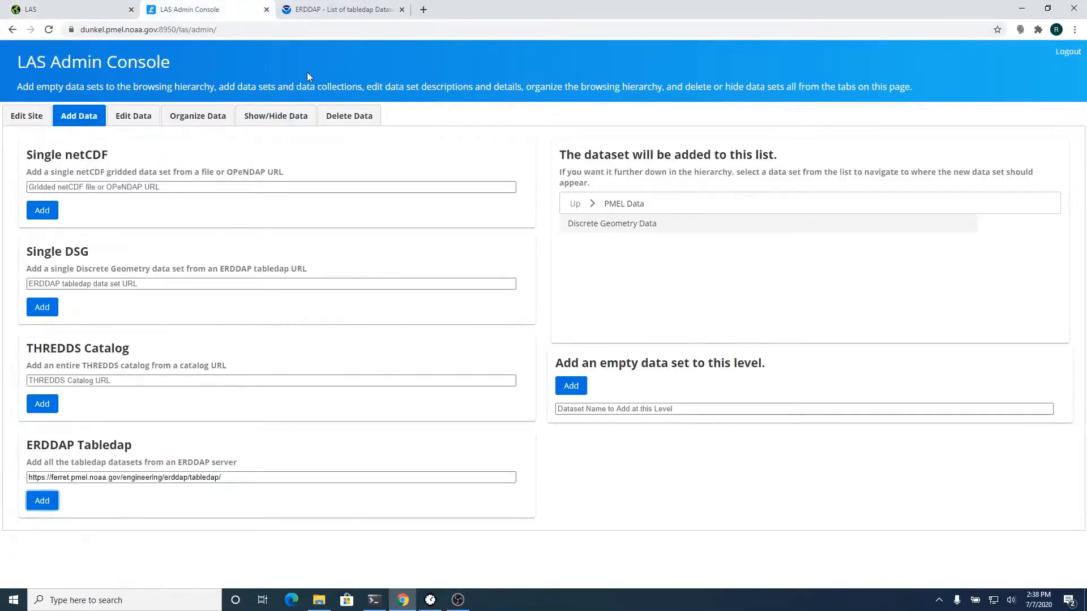
pyautogui.click(599, 408)
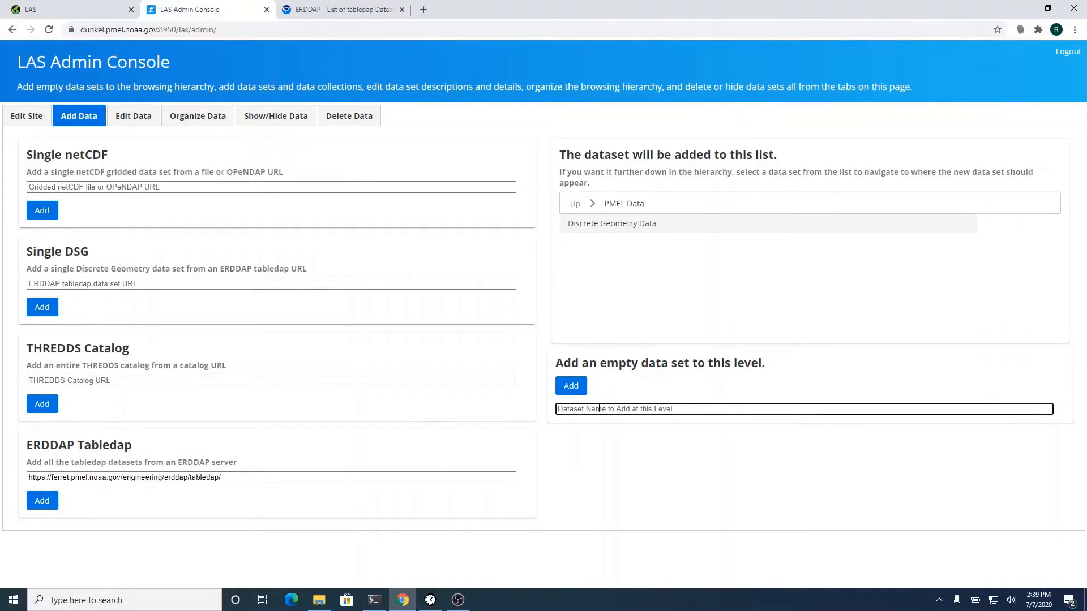
pyautogui.write('En')
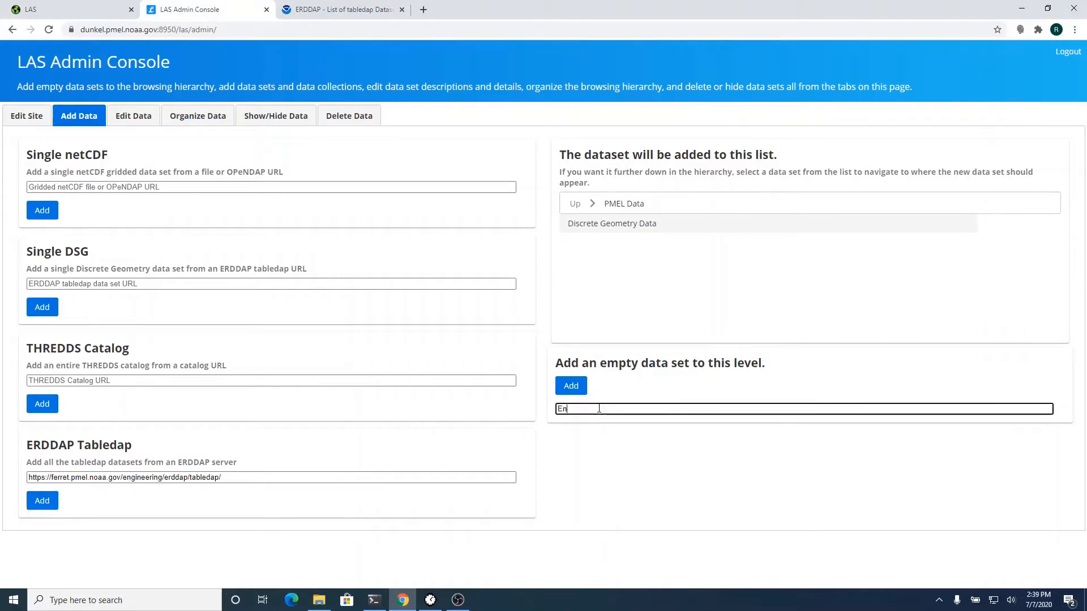
pyautogui.write('gineering DTata')
pyautogui.click(576, 390)
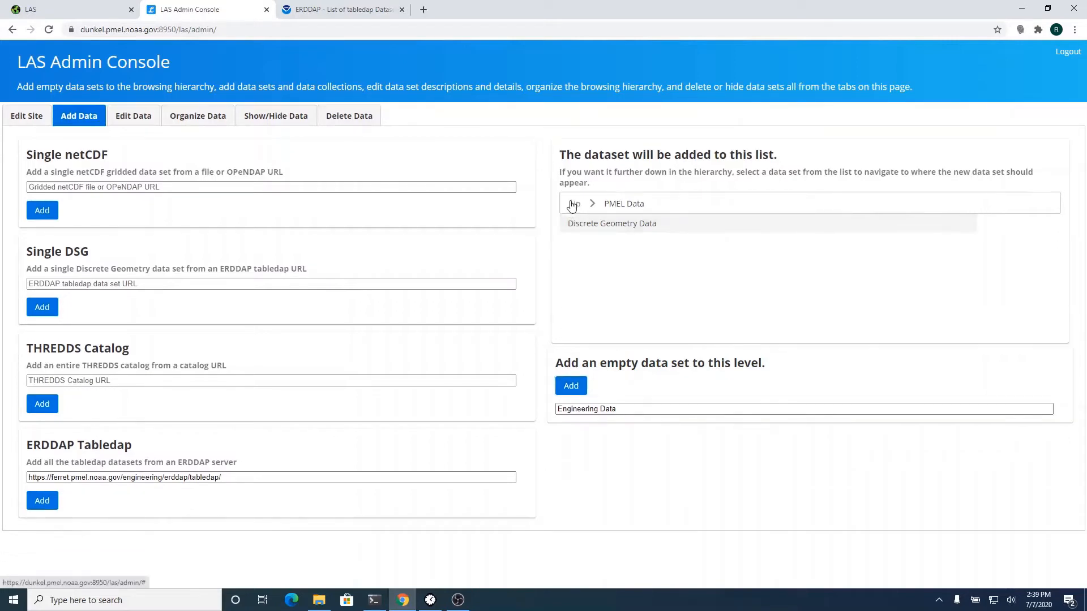
pyautogui.click(612, 205)
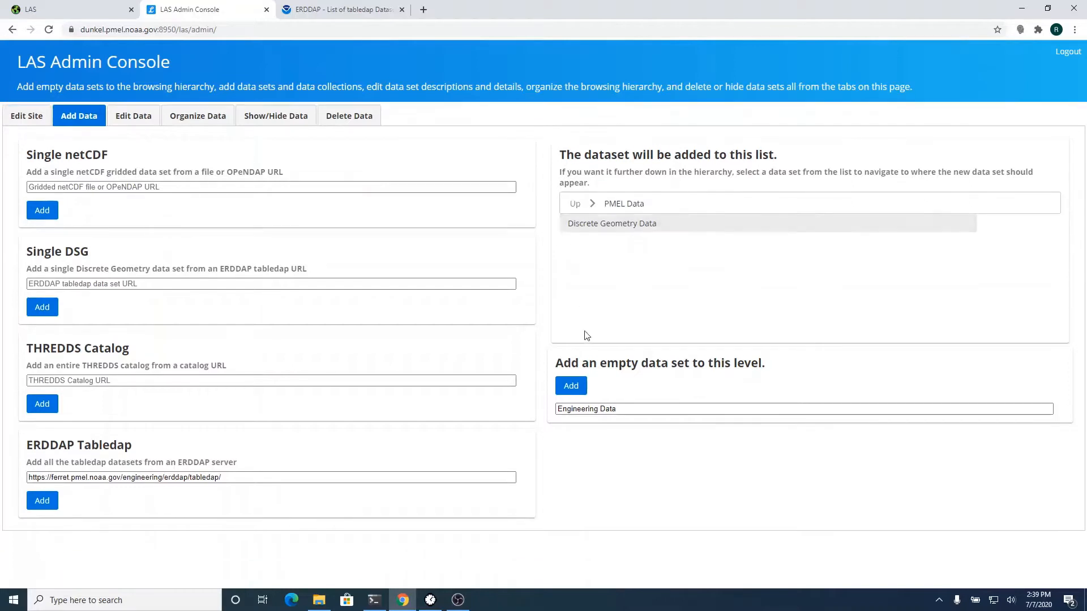
pyautogui.click(575, 386)
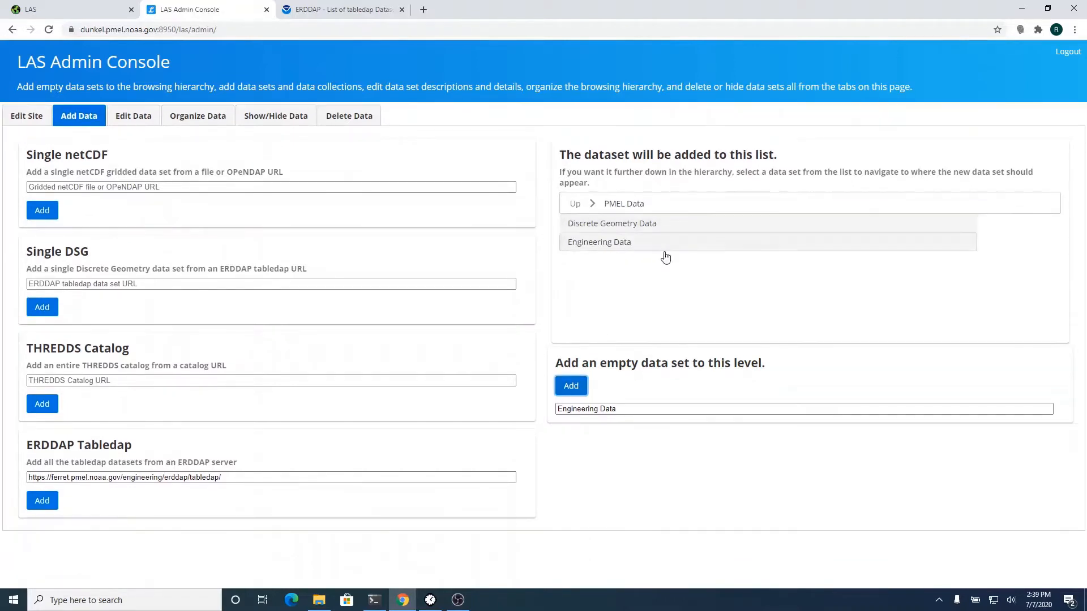
pyautogui.click(612, 248)
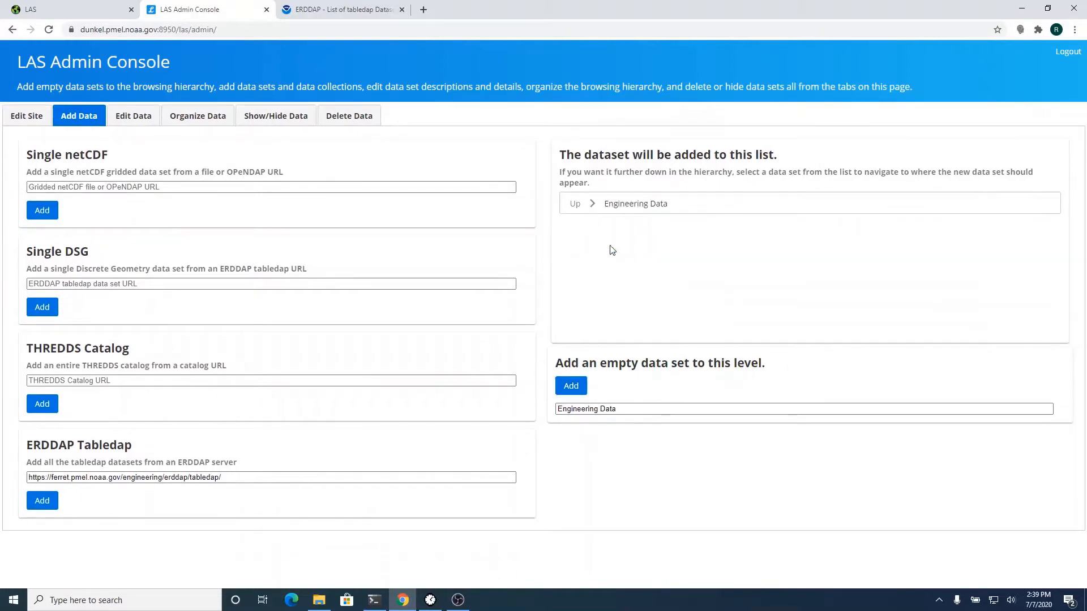
pyautogui.click(575, 204)
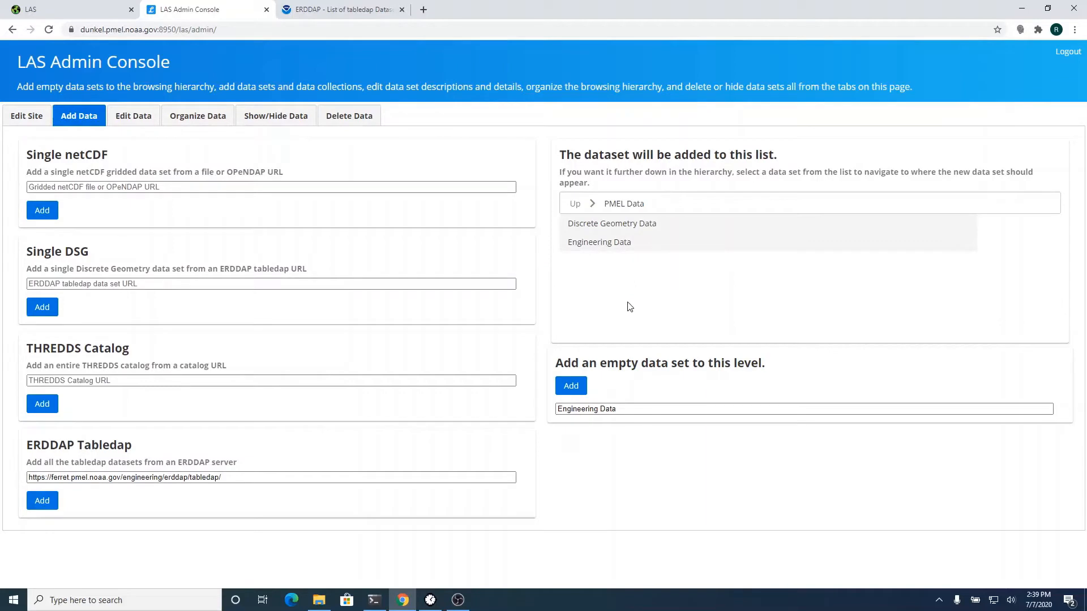
# - Add empty data sets N03 and N04 inside Engineering Data
pyautogui.click(601, 244)
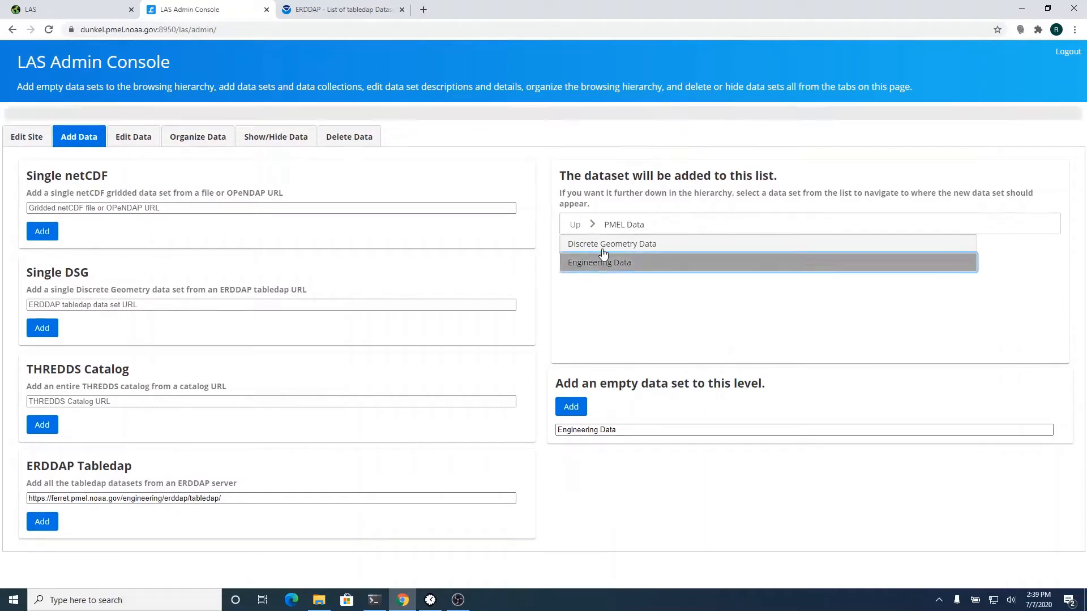
pyautogui.tripleClick(589, 408)
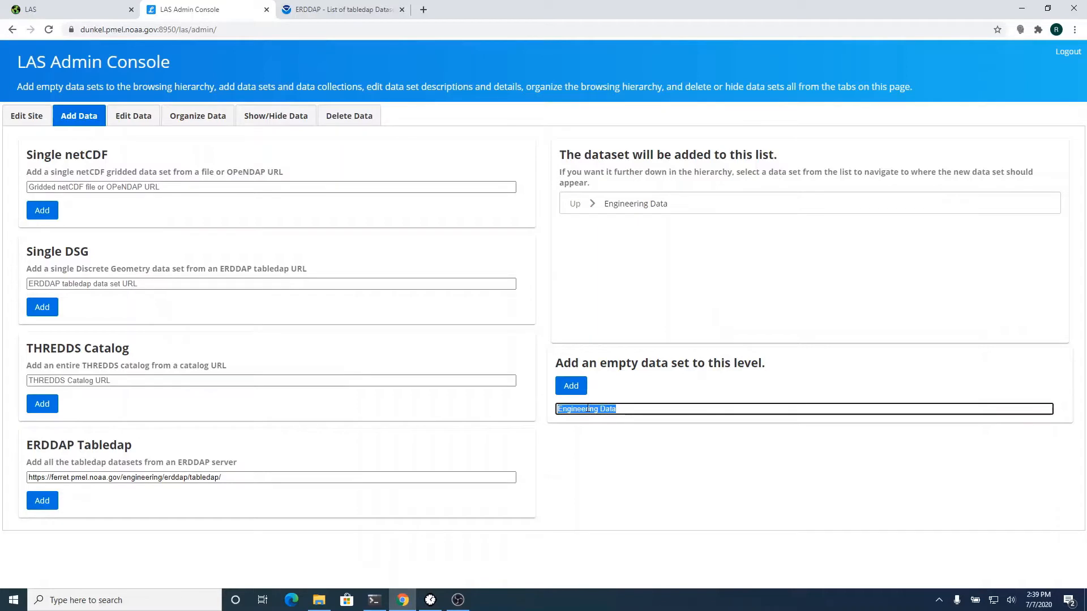
pyautogui.write('N03')
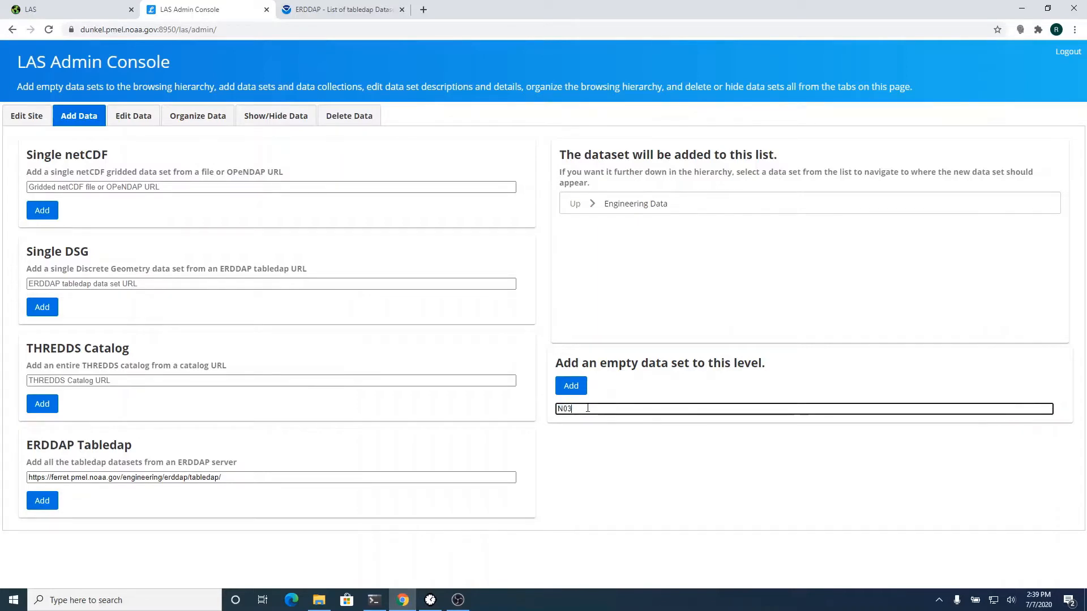
pyautogui.click(575, 390)
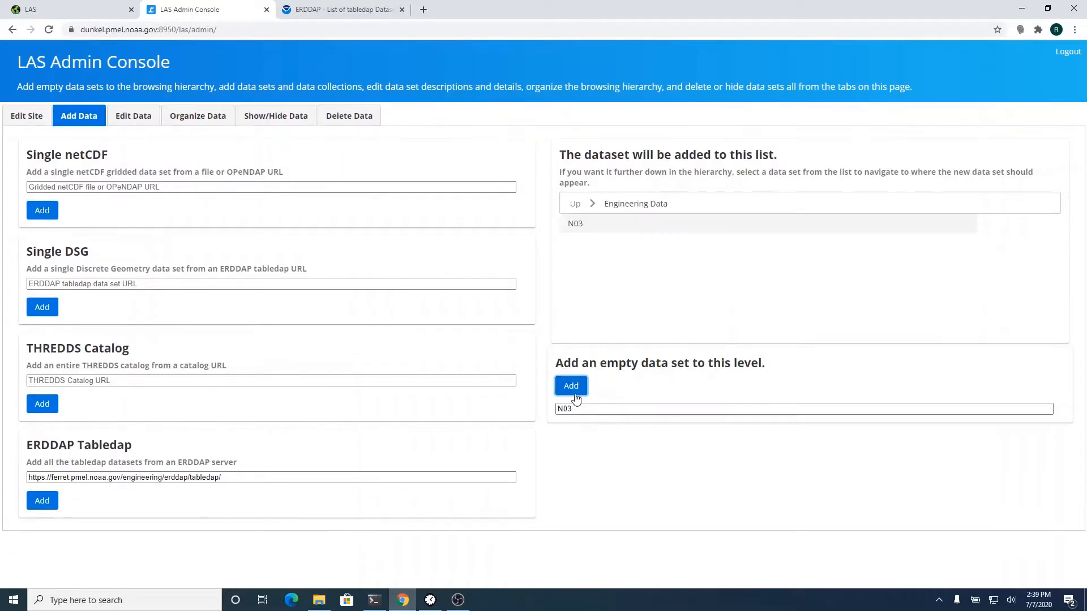
pyautogui.tripleClick(588, 410)
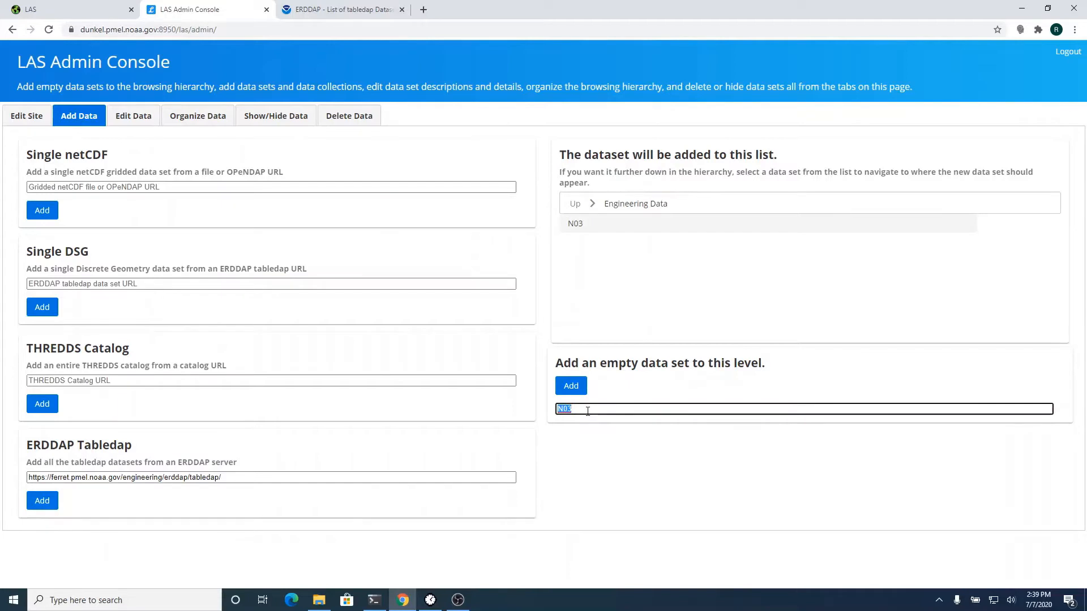
pyautogui.press('BackSpace')
pyautogui.write('N04')
pyautogui.click(571, 388)
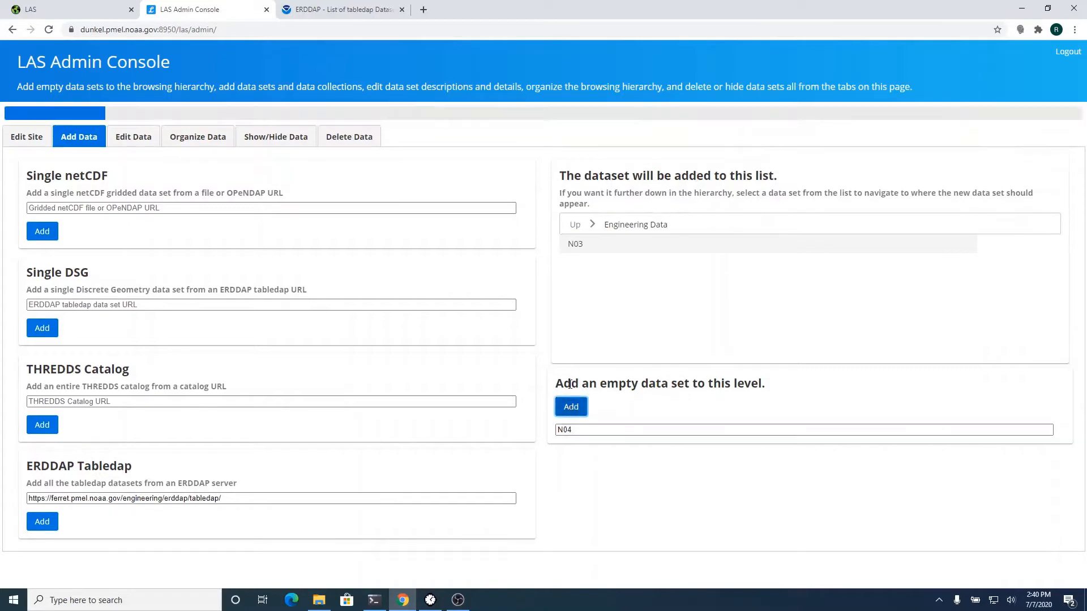
# - Add the empty data set W20 and bring up the Organize Data page
pyautogui.doubleClick(583, 409)
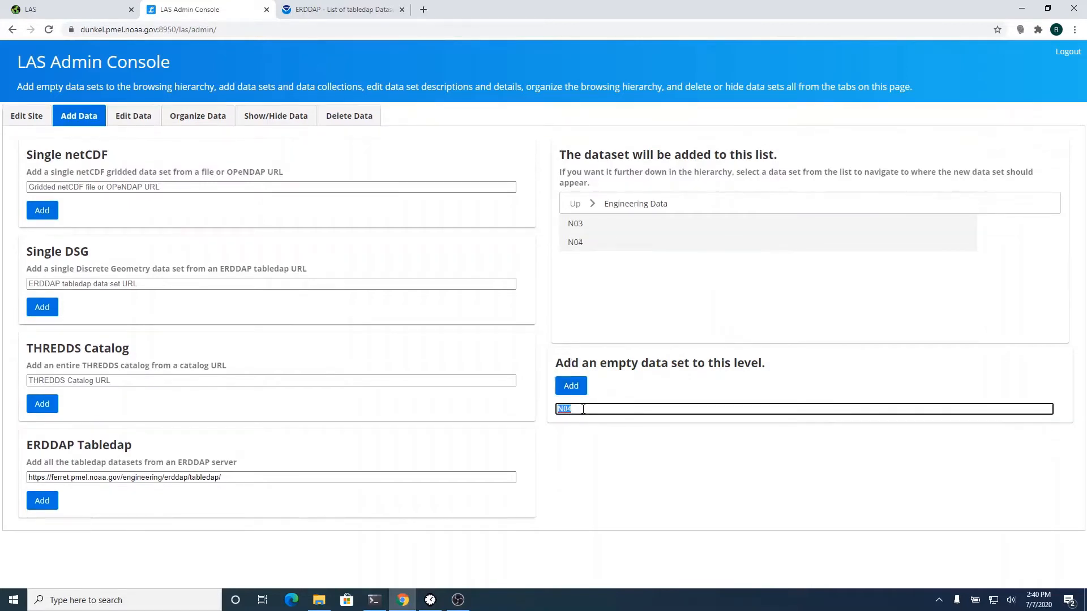
pyautogui.write('W20')
pyautogui.click(570, 385)
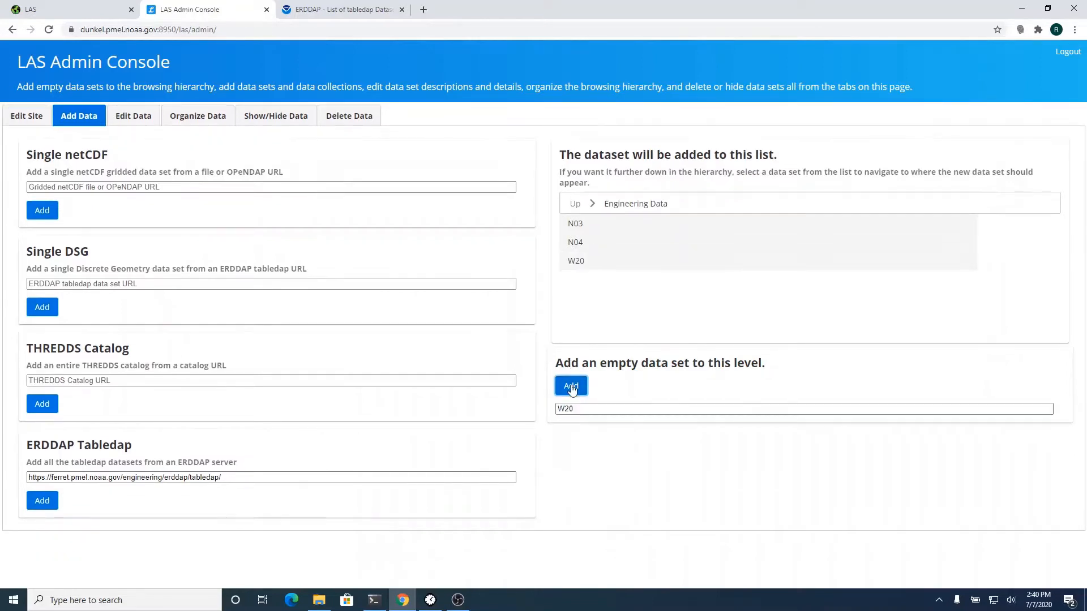
pyautogui.click(579, 228)
pyautogui.click(190, 117)
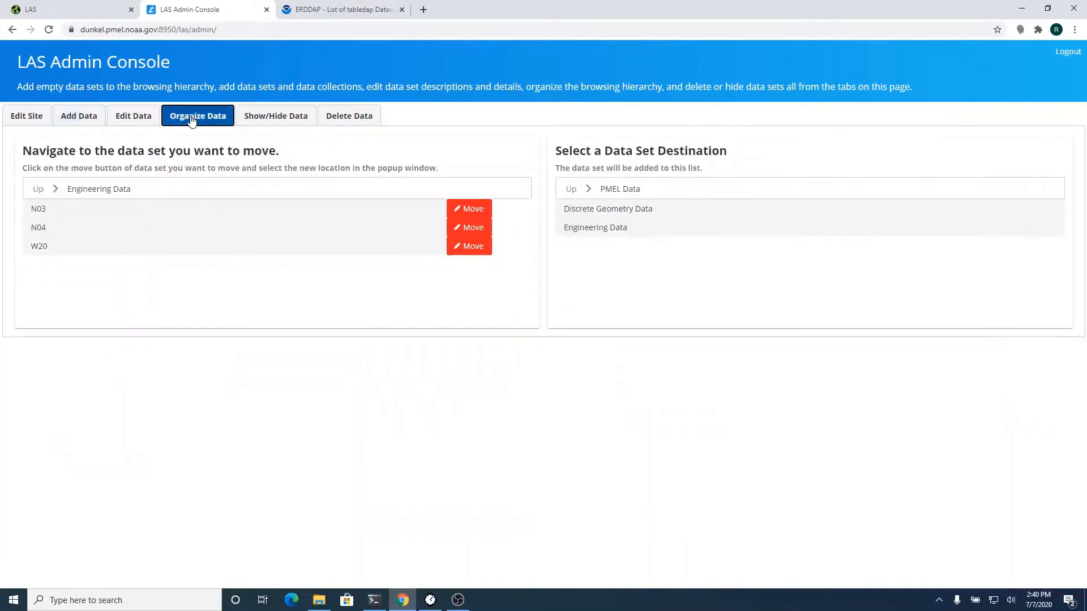
# - Set the source to Discrete Geometry Data > Timeseries Data and the destination to Engineering Data > N03
pyautogui.click(36, 190)
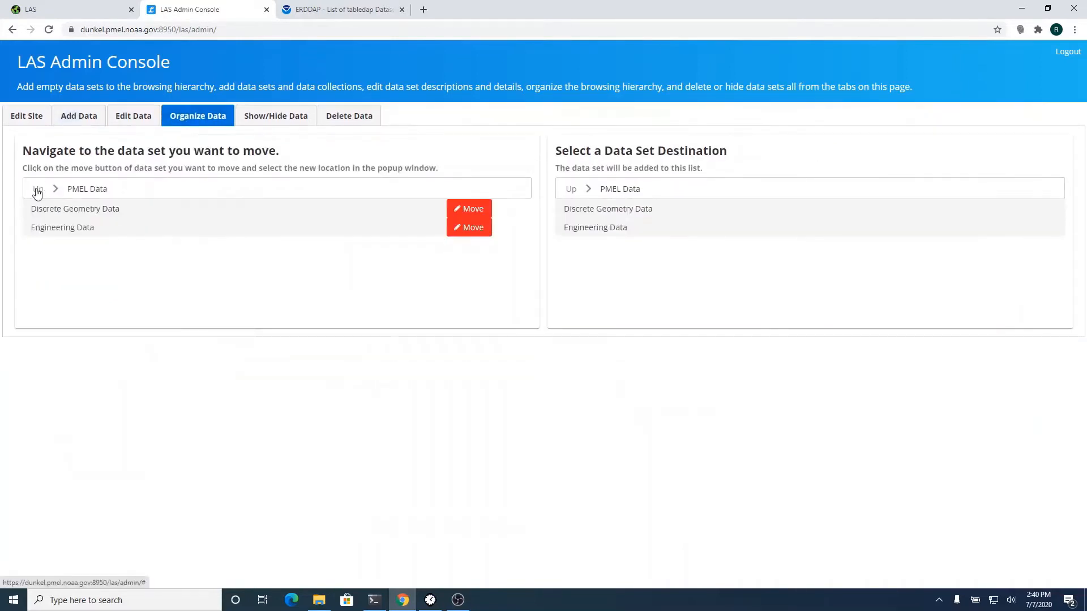
pyautogui.click(52, 210)
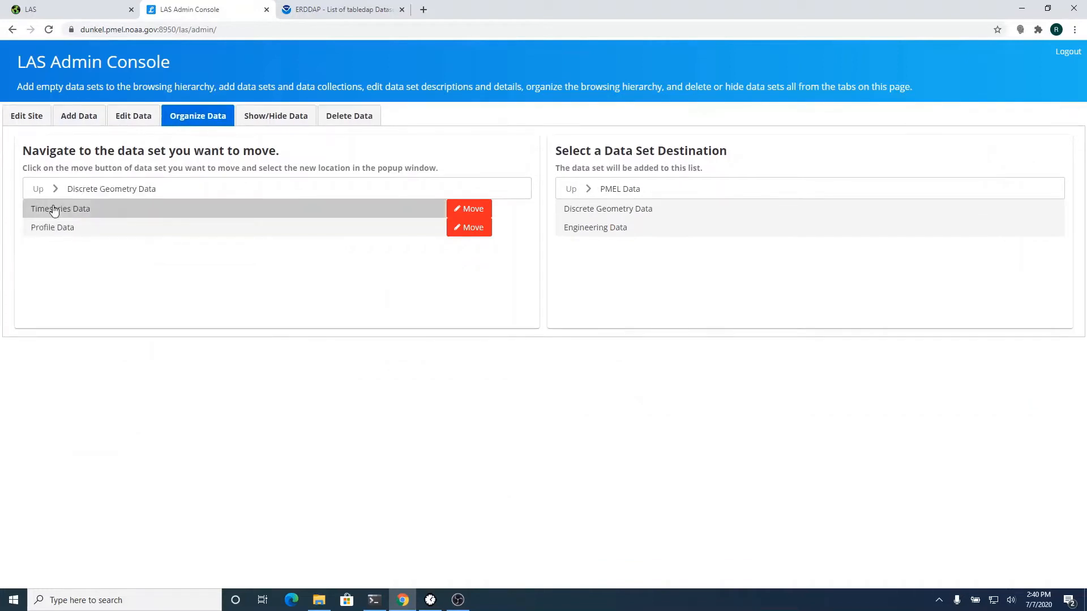
pyautogui.click(54, 209)
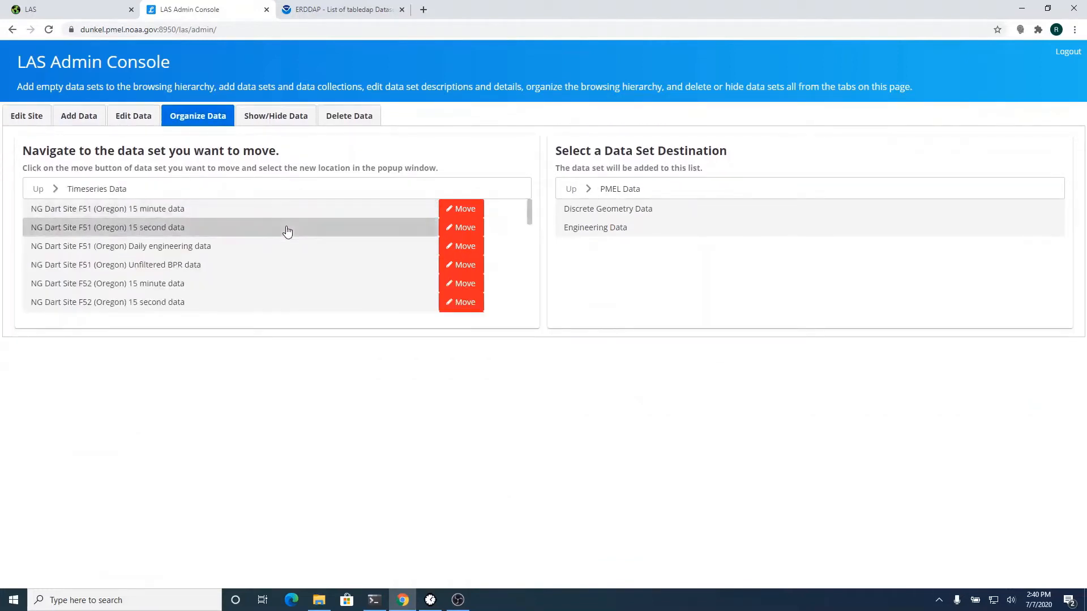
pyautogui.click(630, 227)
pyautogui.click(585, 211)
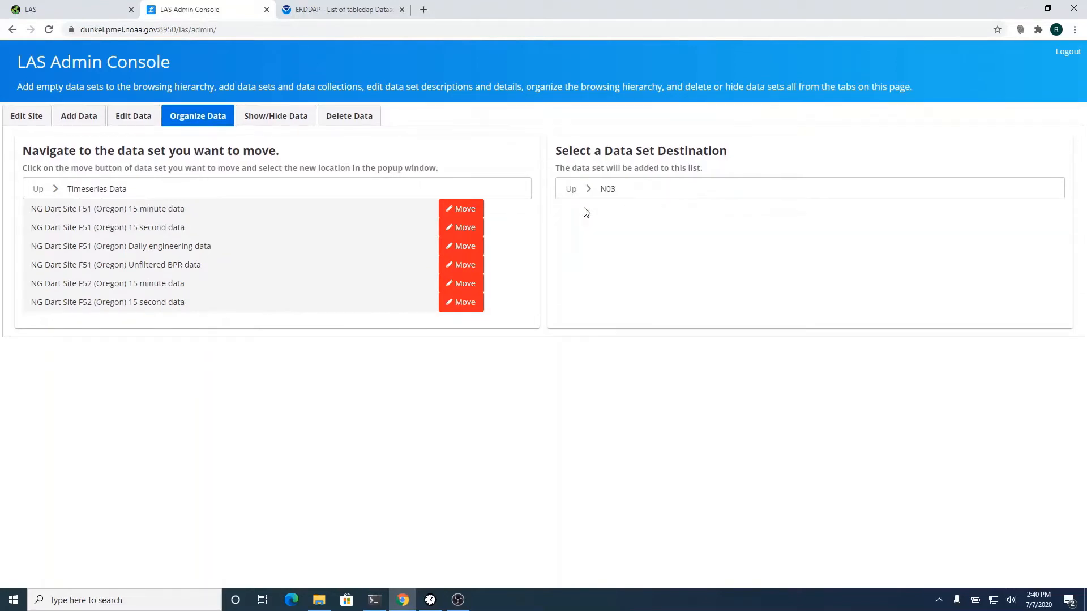
pyautogui.scroll(-3, 286, 281)
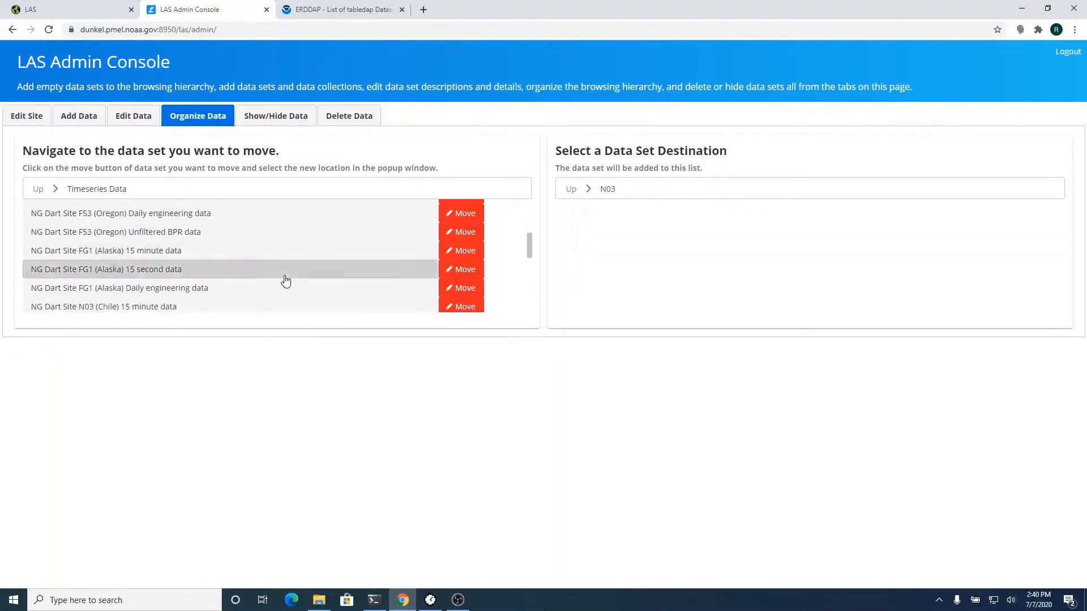
pyautogui.scroll(-4, 286, 281)
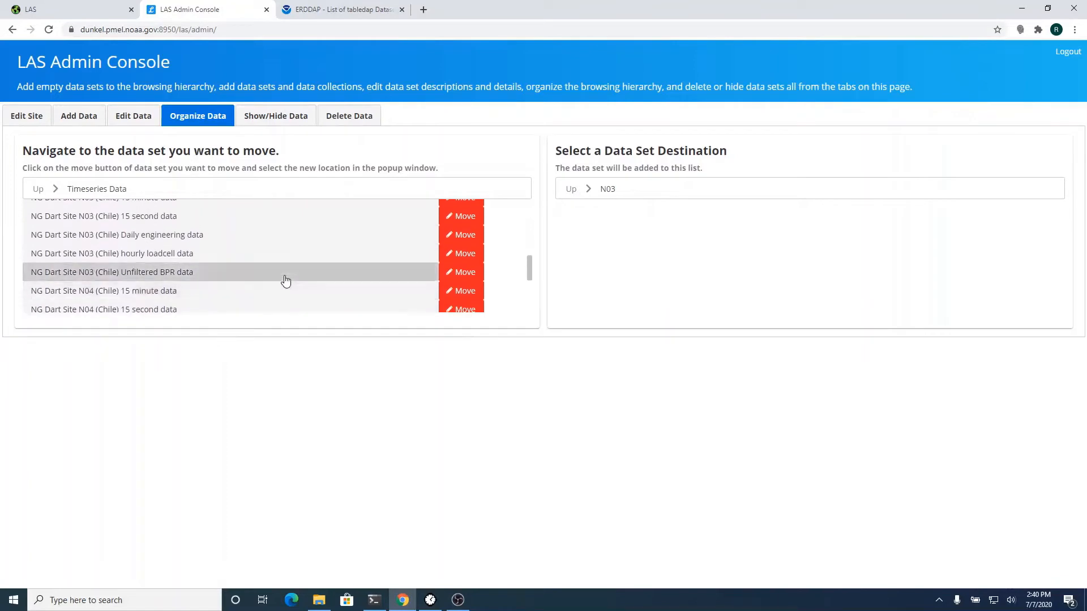
pyautogui.scroll(1, 286, 280)
# - Move the N03 (Chile) 15 minute, 15 second, daily engineering and hourly loadcell sets into N03
pyautogui.rightClick(284, 275)
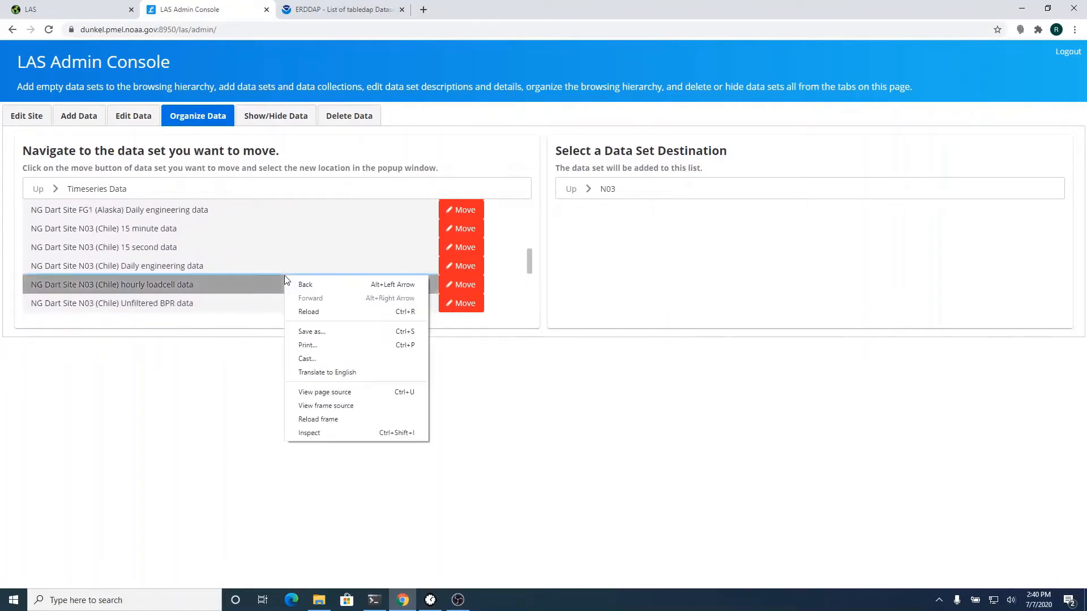
pyautogui.click(458, 229)
pyautogui.click(457, 229)
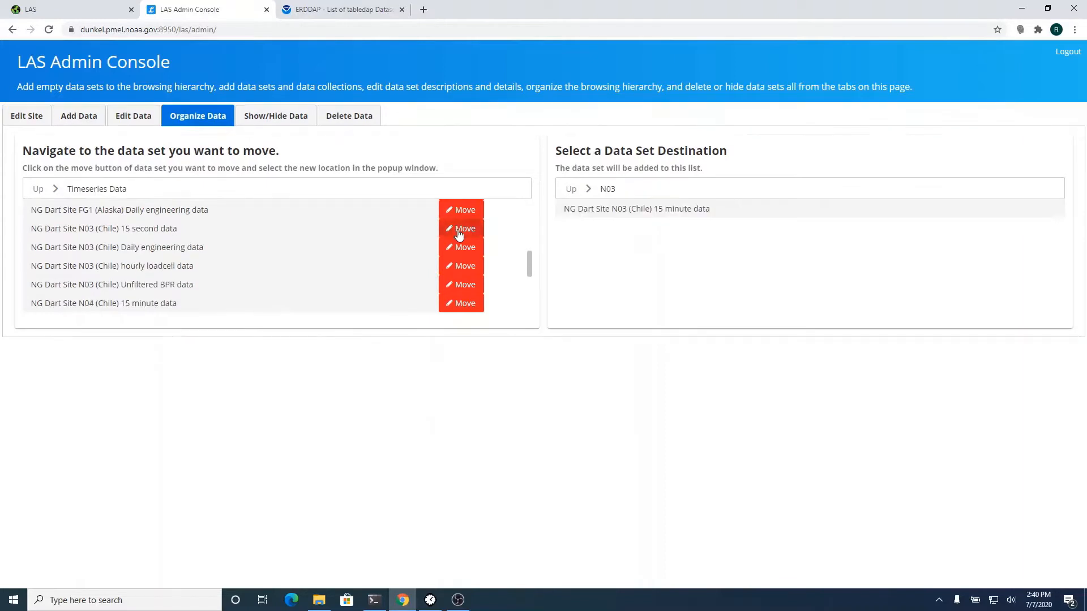
pyautogui.click(458, 229)
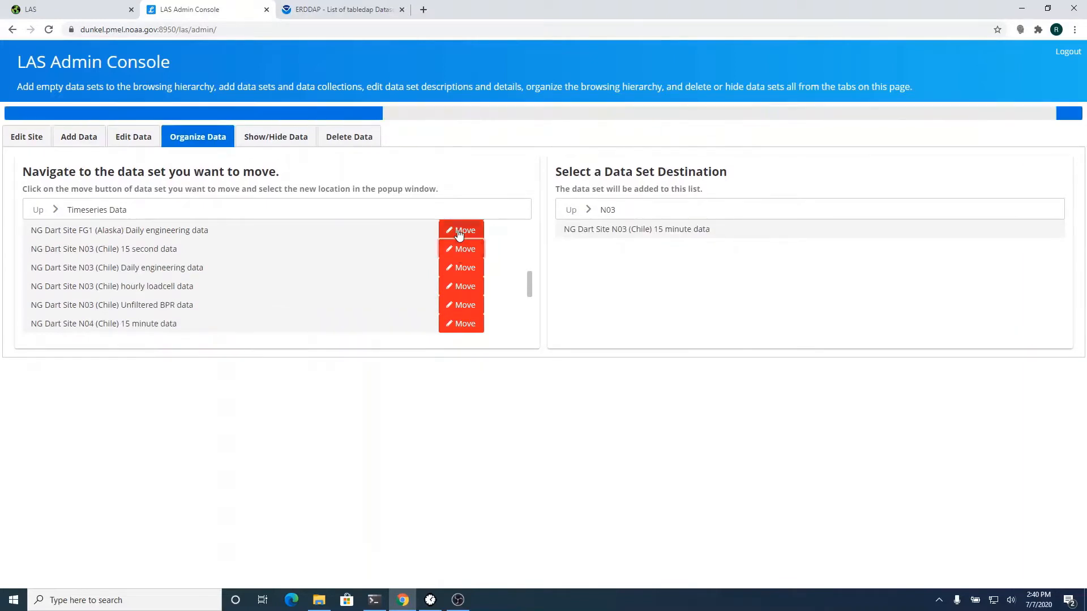
pyautogui.click(458, 229)
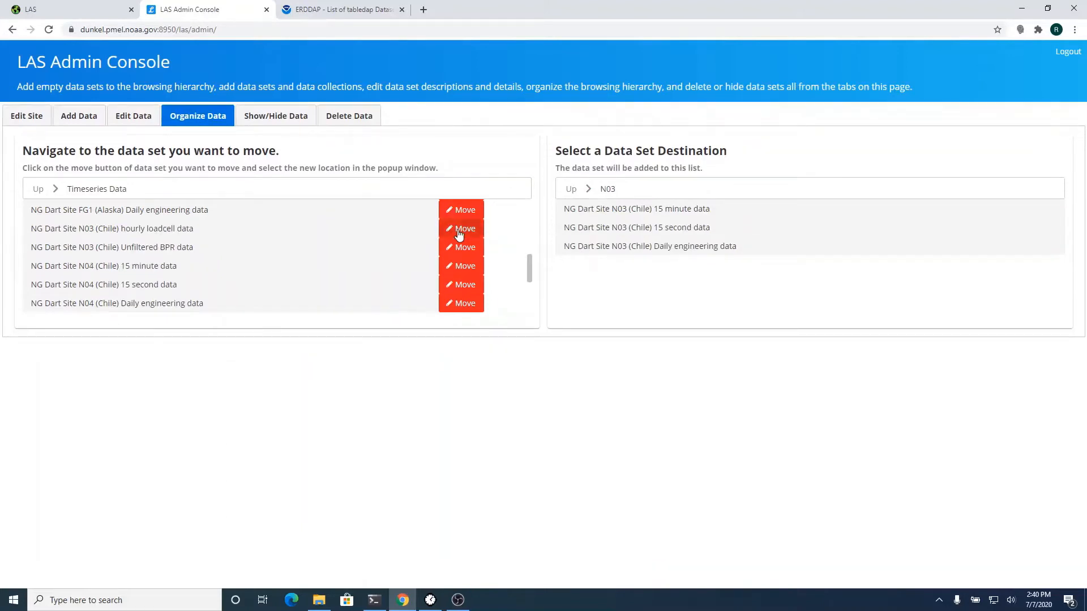
pyautogui.click(458, 232)
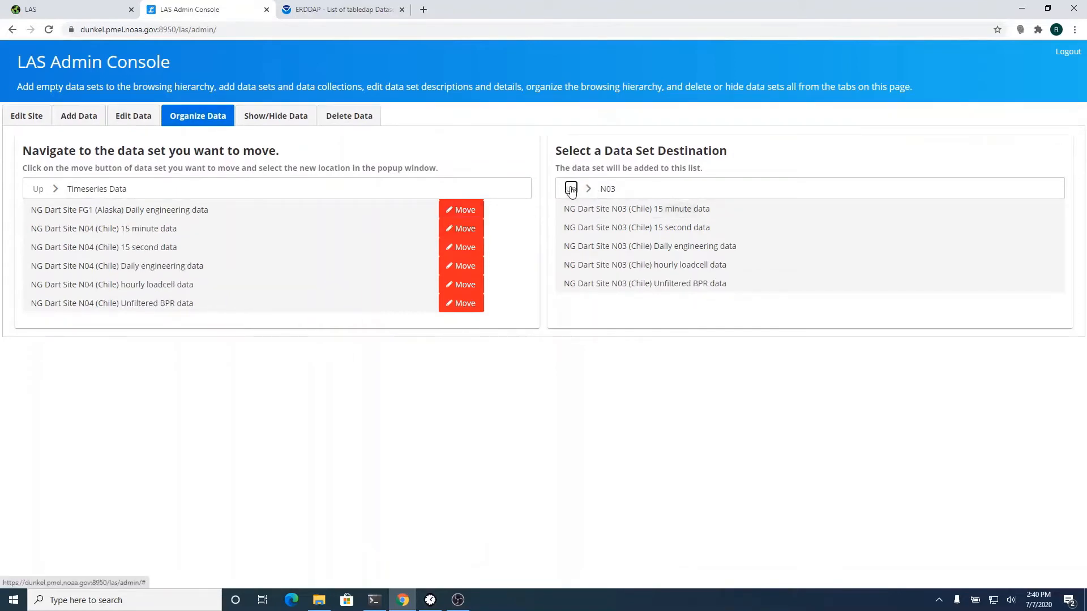
pyautogui.click(572, 190)
# - Move the N04 (Chile) 15 minute, 15 second, daily engineering, hourly loadcell and unfiltered BPR sets into N04
pyautogui.click(577, 233)
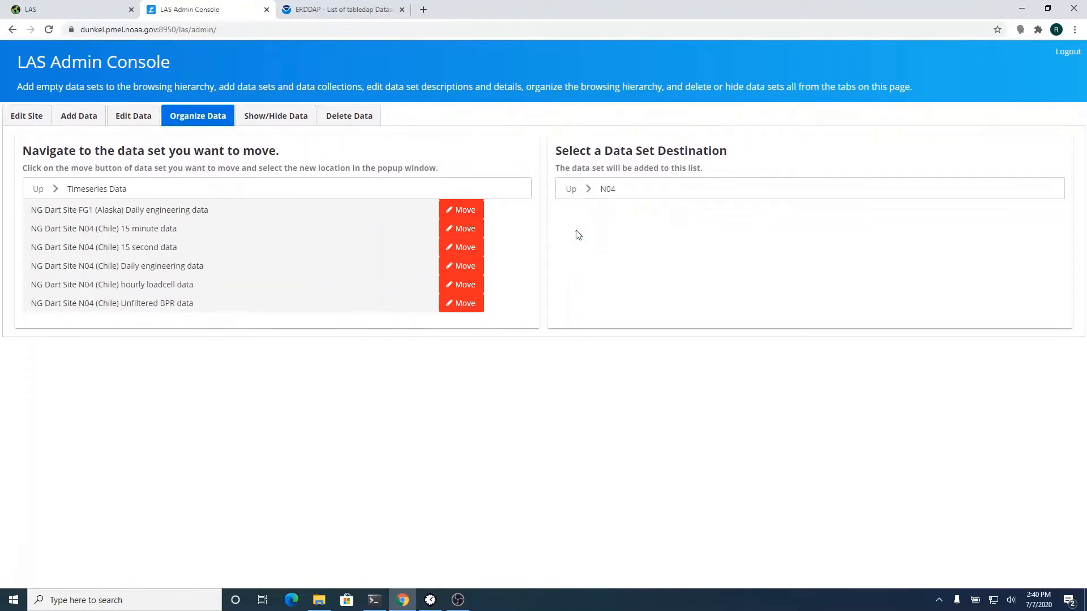
pyautogui.click(466, 232)
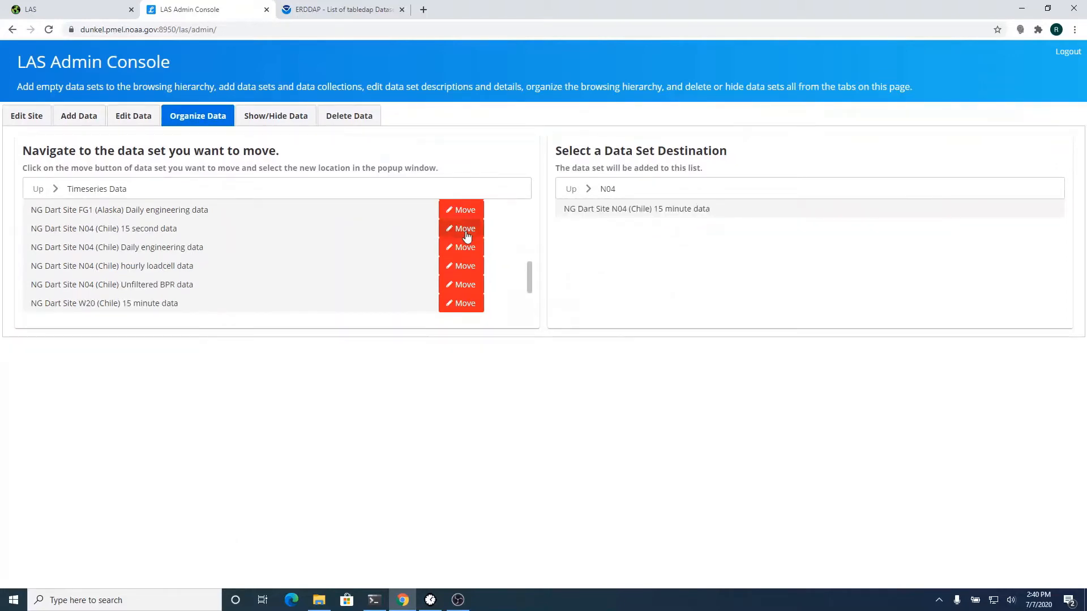
pyautogui.click(465, 230)
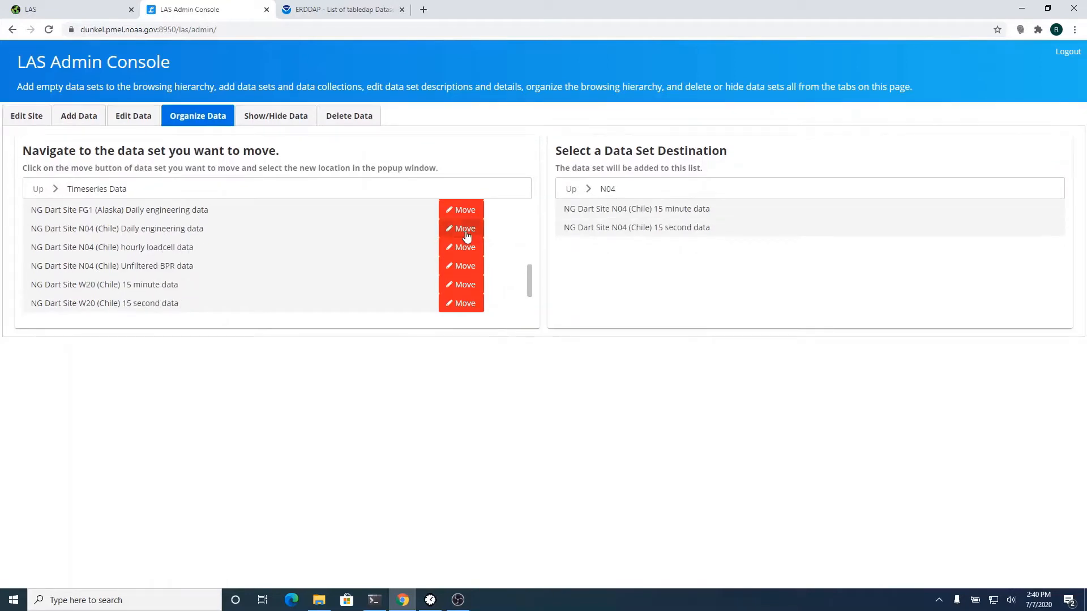
pyautogui.click(465, 230)
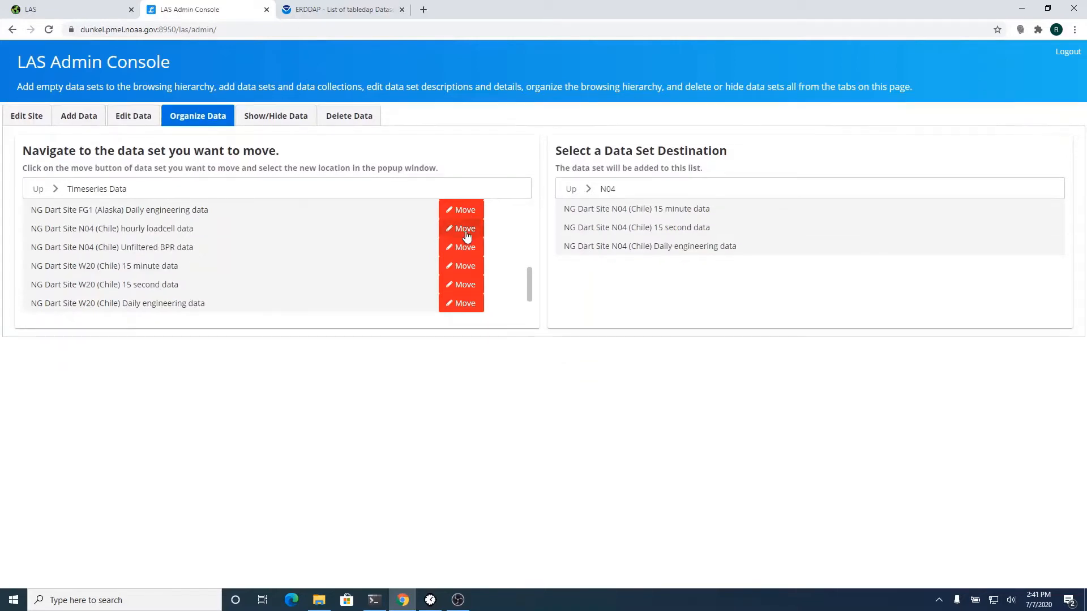
pyautogui.click(465, 230)
pyautogui.click(465, 229)
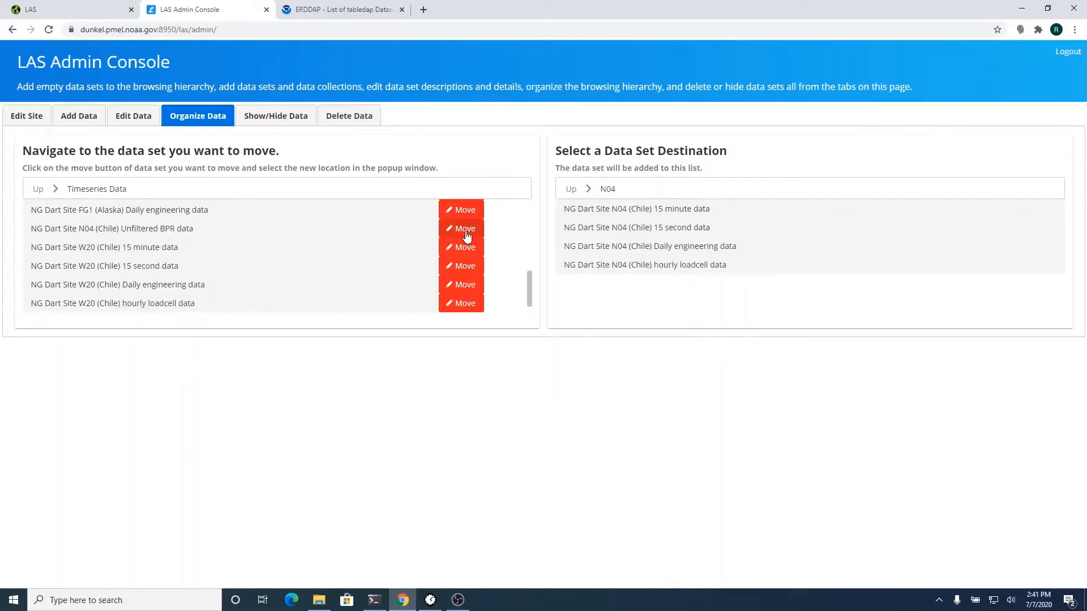
pyautogui.click(467, 236)
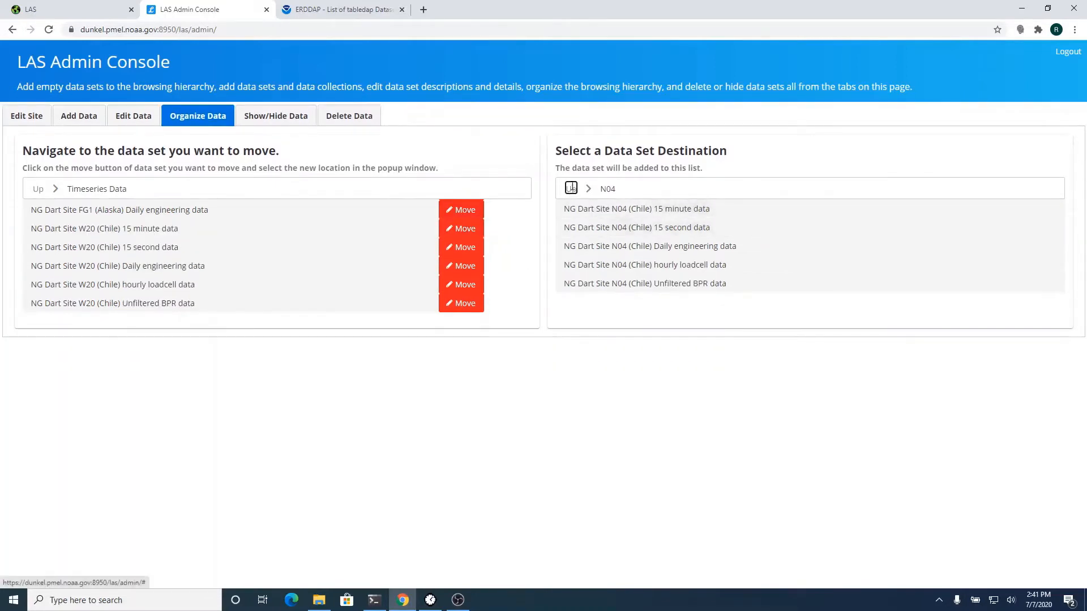
pyautogui.click(571, 189)
# - Move the W20 (Chile) 15 minute, 15 second, daily engineering, hourly loadcell and unfiltered BPR sets into W20
pyautogui.click(578, 245)
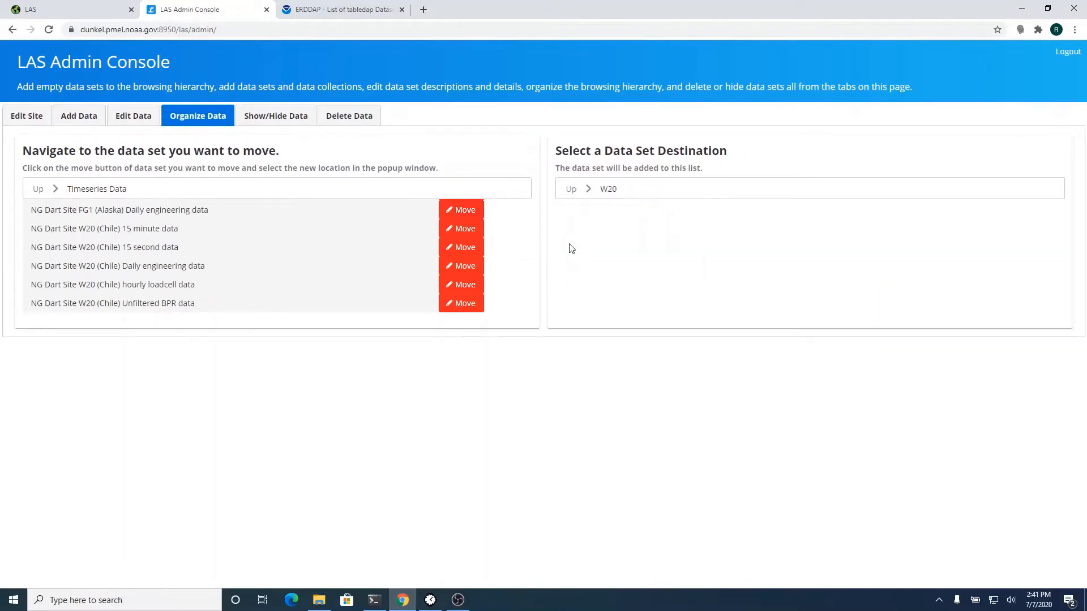
pyautogui.click(457, 230)
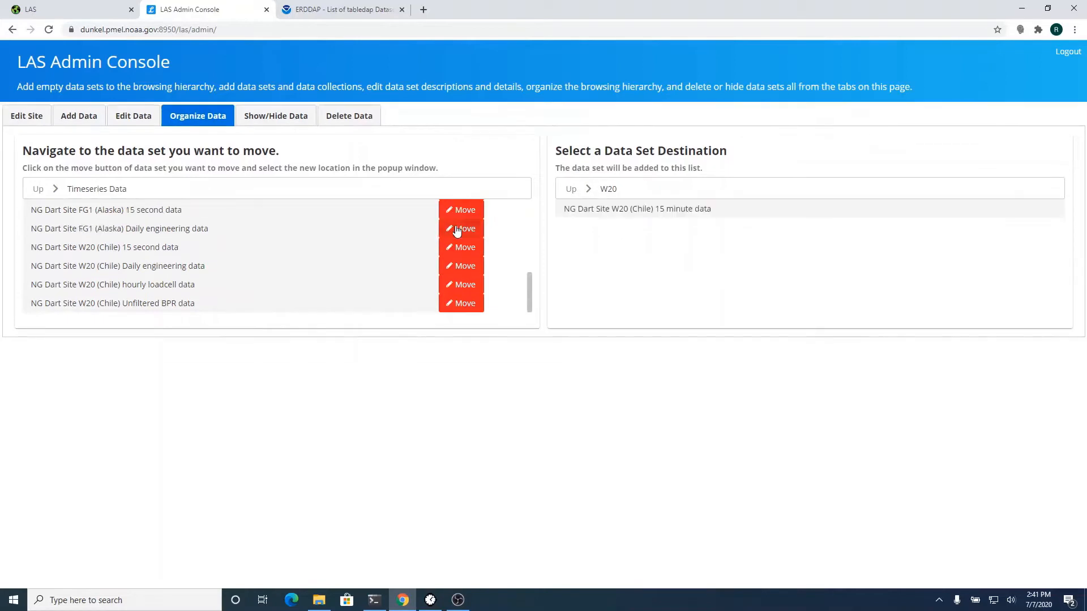
pyautogui.click(458, 229)
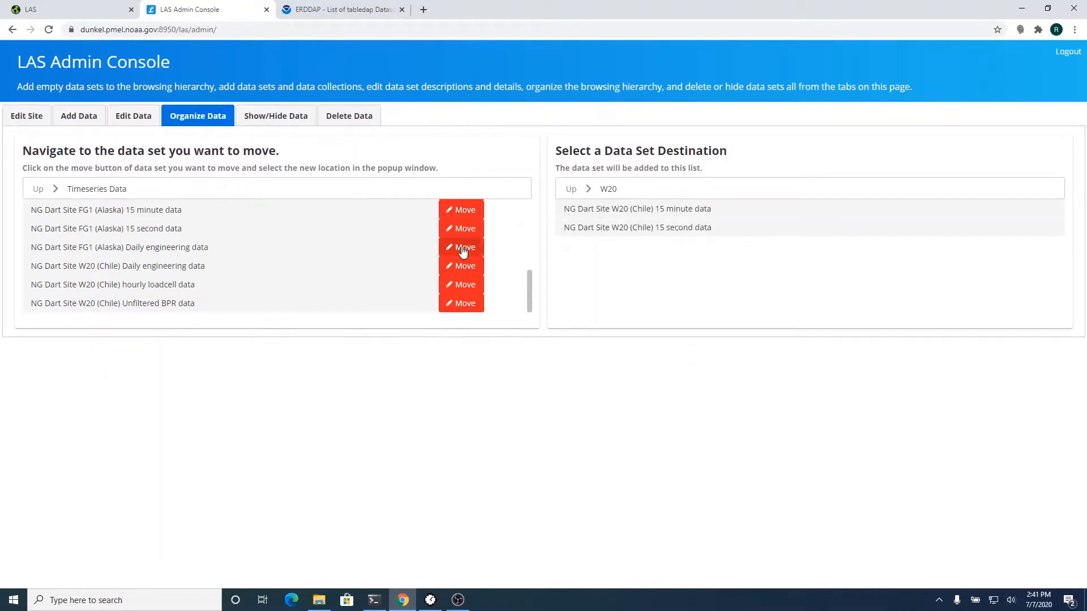
pyautogui.click(464, 272)
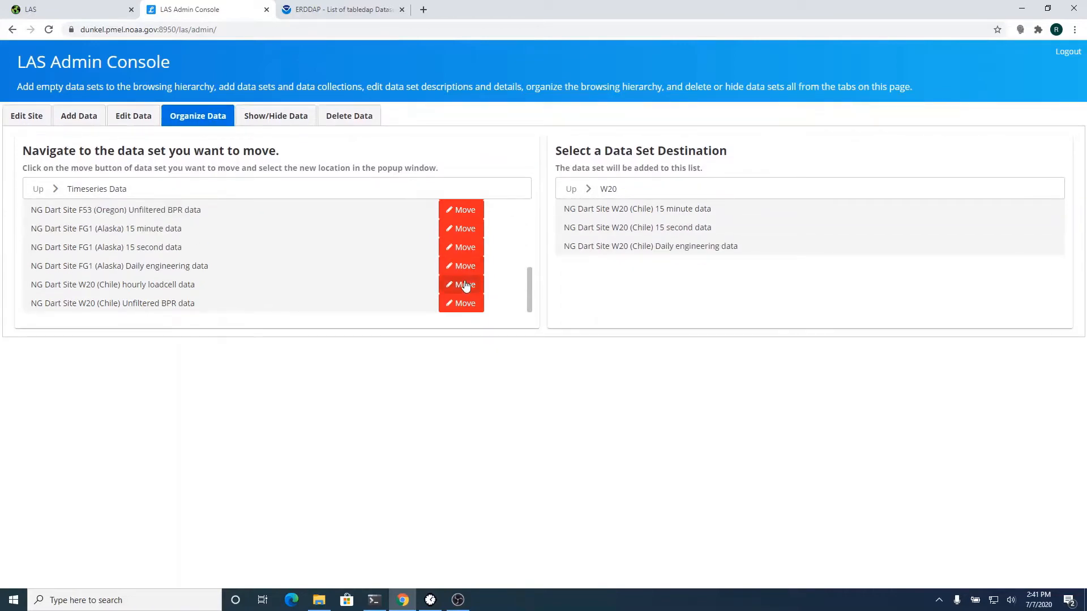
pyautogui.click(464, 285)
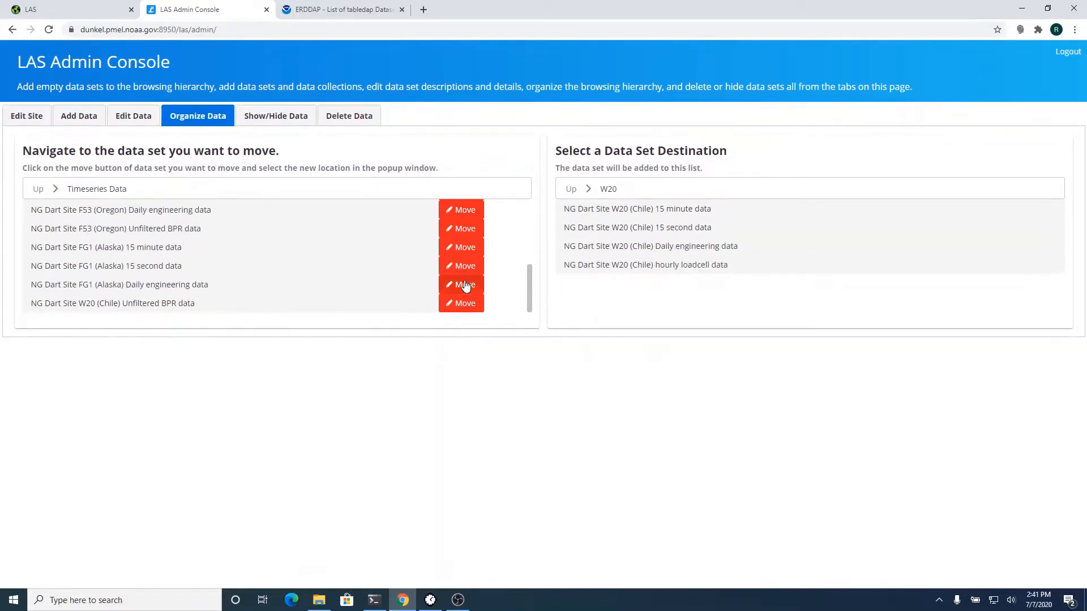
pyautogui.click(466, 305)
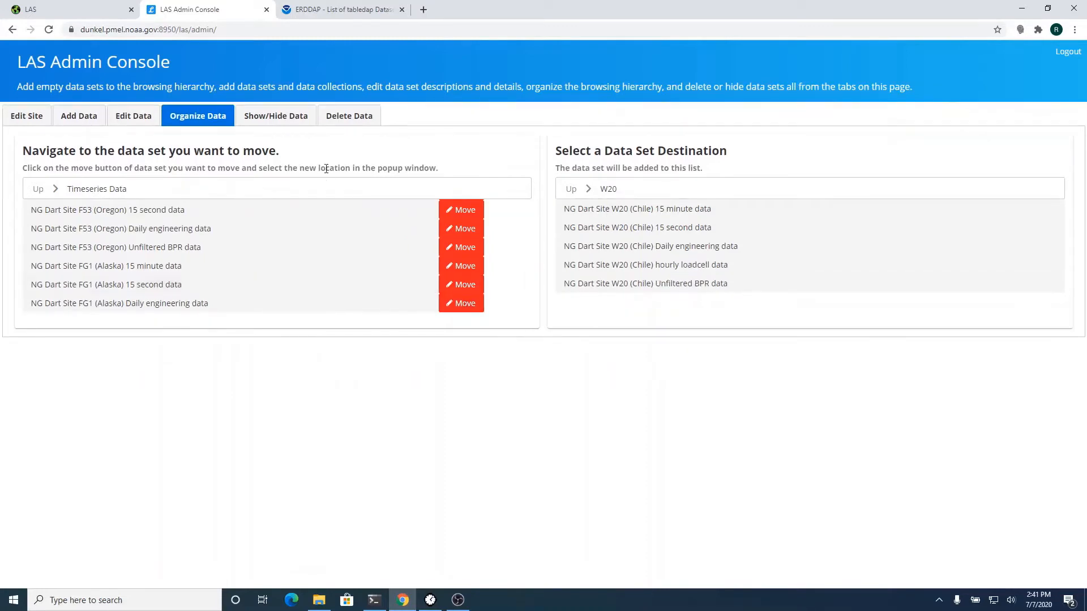
pyautogui.click(352, 117)
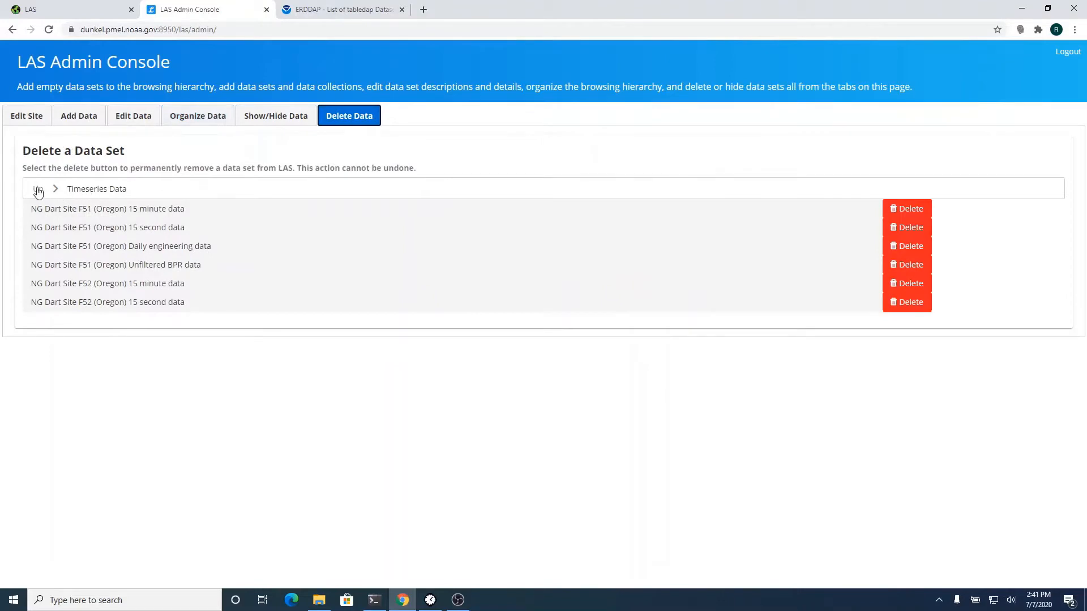
# - Go up to PMEL Data and delete the Discrete Geometry Data collection
pyautogui.click(37, 190)
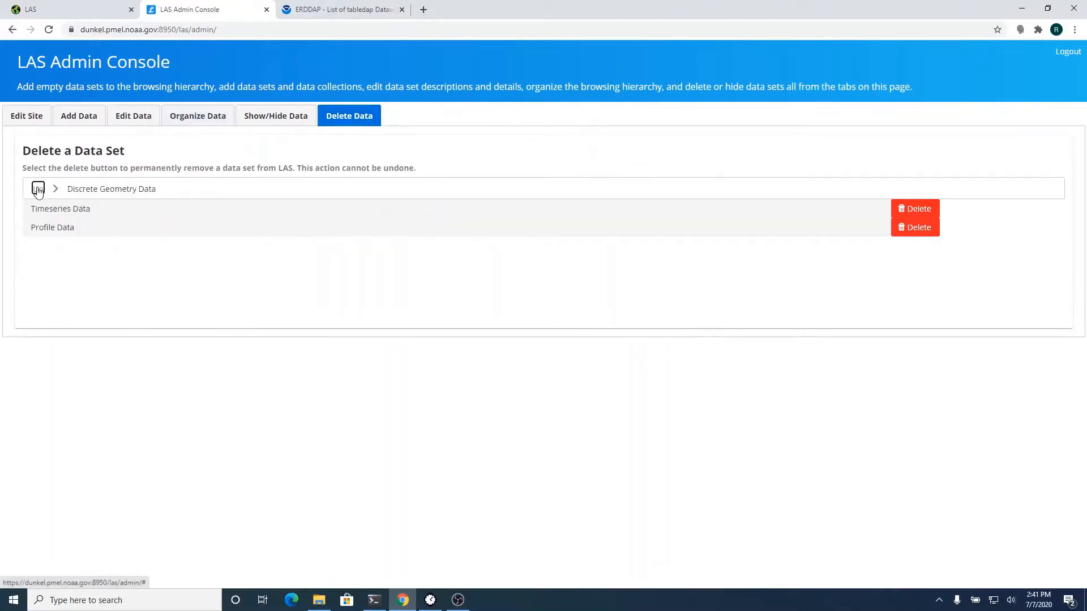
pyautogui.click(38, 191)
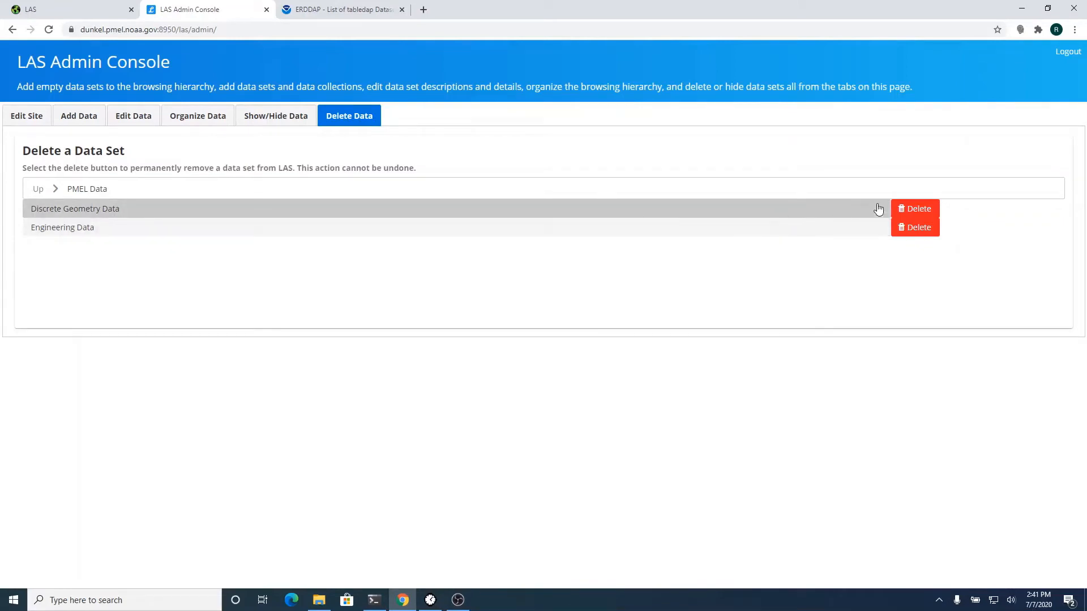
pyautogui.click(920, 209)
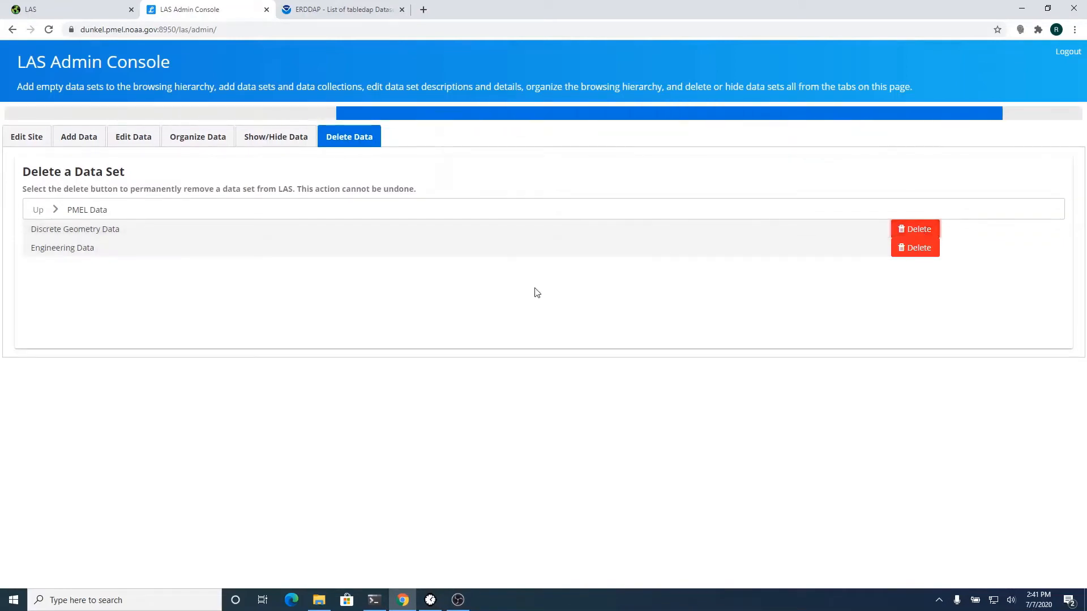
pyautogui.click(77, 12)
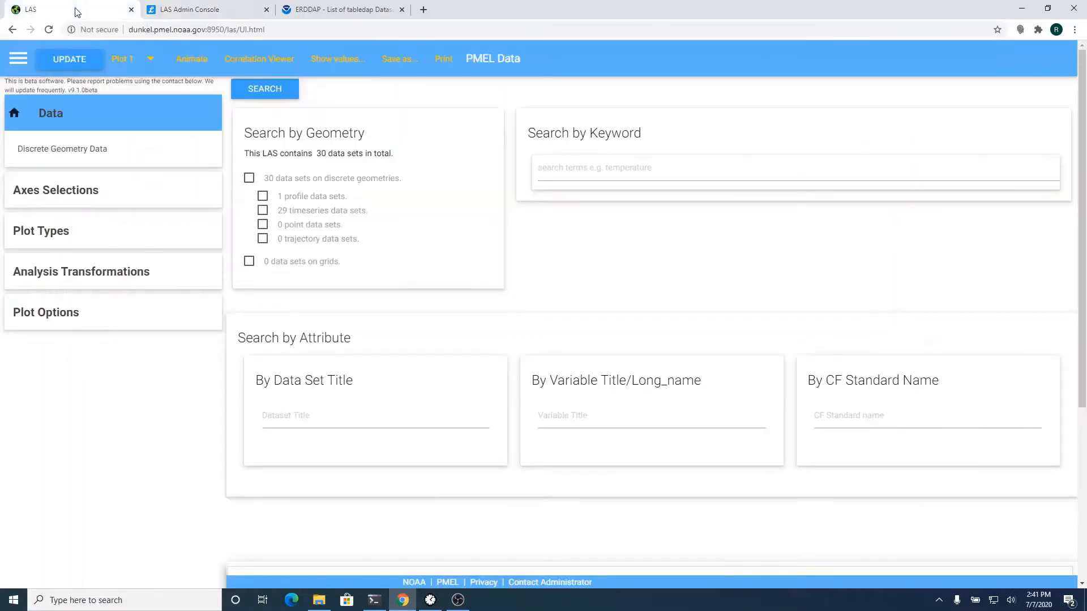
# - Reload LAS and plot Bottom Pressure - Primary from Engineering Data > N03 > N03 (Chile) 15 minute data
pyautogui.click(49, 29)
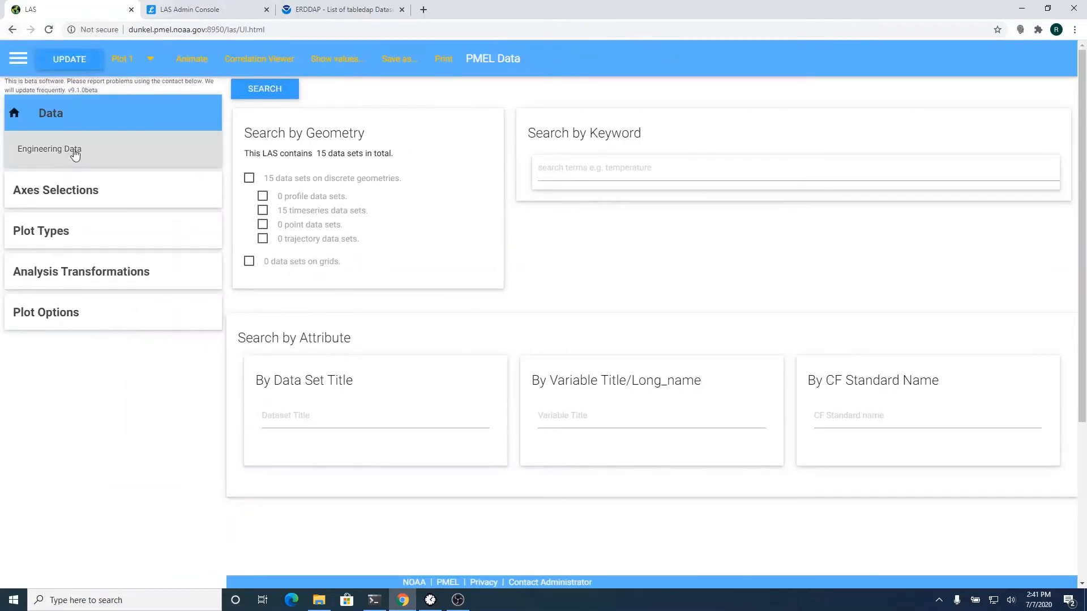
pyautogui.click(75, 154)
pyautogui.click(33, 151)
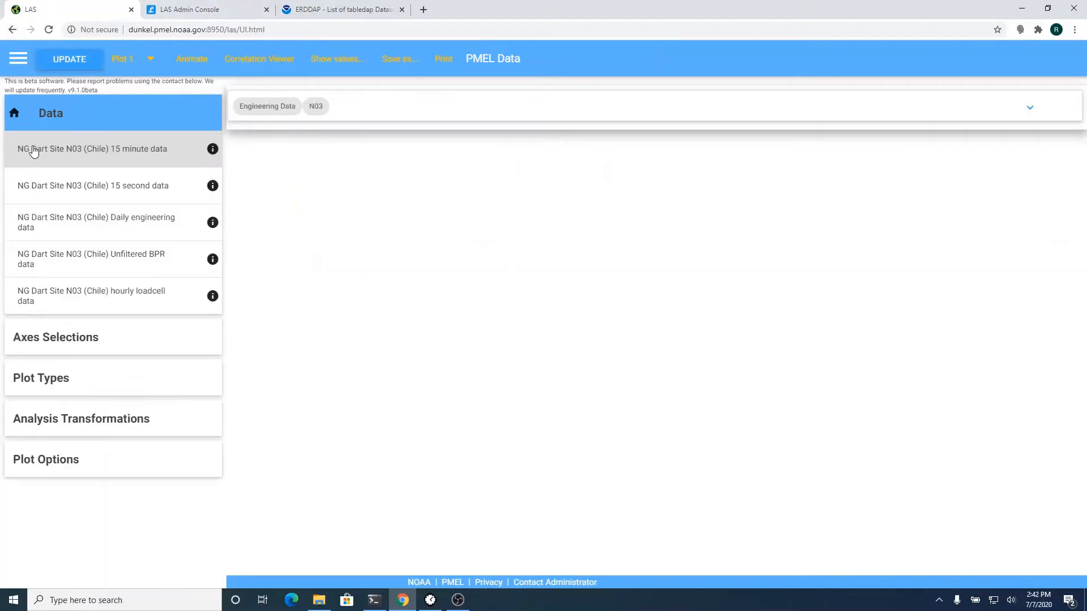
pyautogui.click(34, 151)
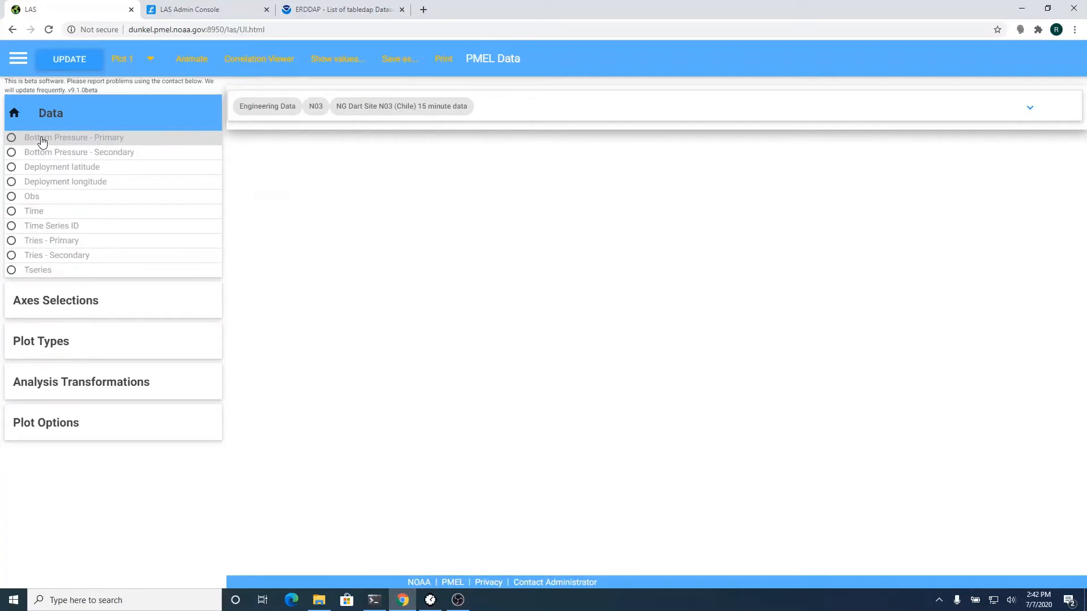
pyautogui.click(42, 140)
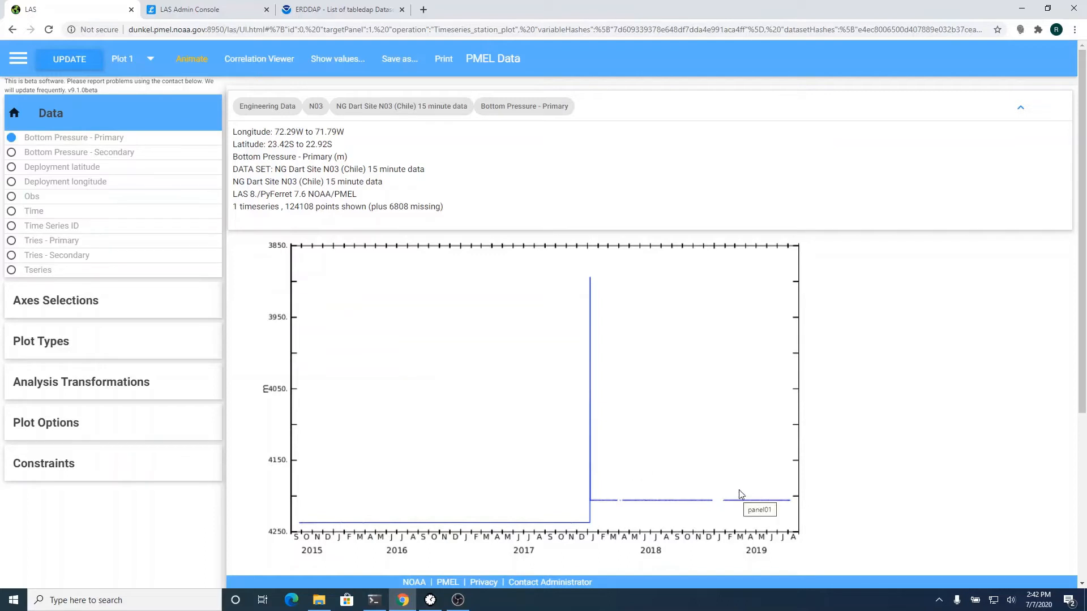
# - Zoom the bottom pressure plot twice, ending at late January to early March 2019 (3823 points)
pyautogui.moveTo(739, 490); pyautogui.dragTo(795, 518)
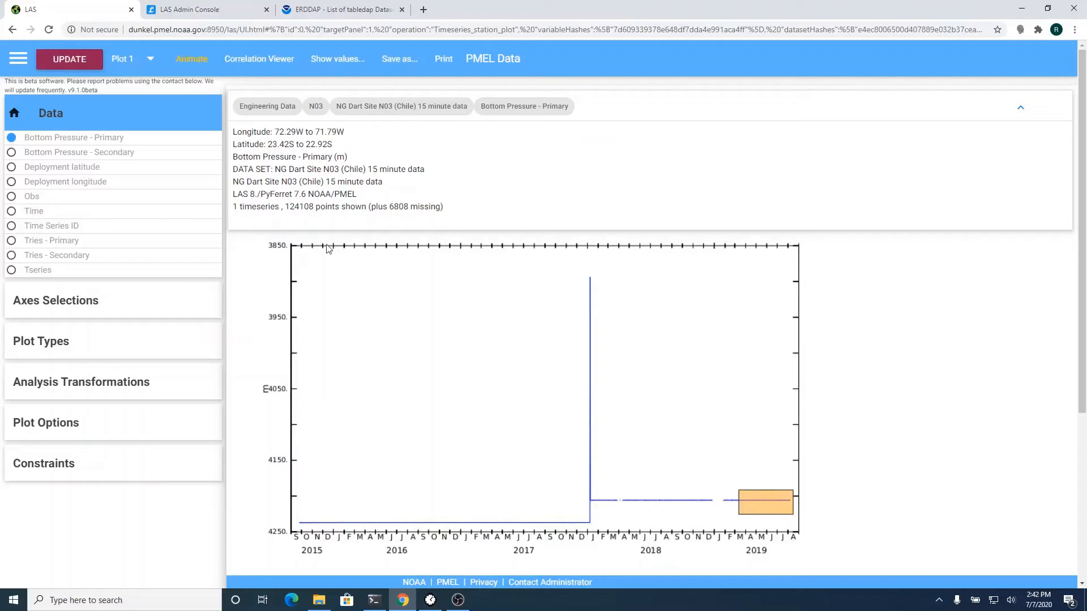
pyautogui.click(82, 68)
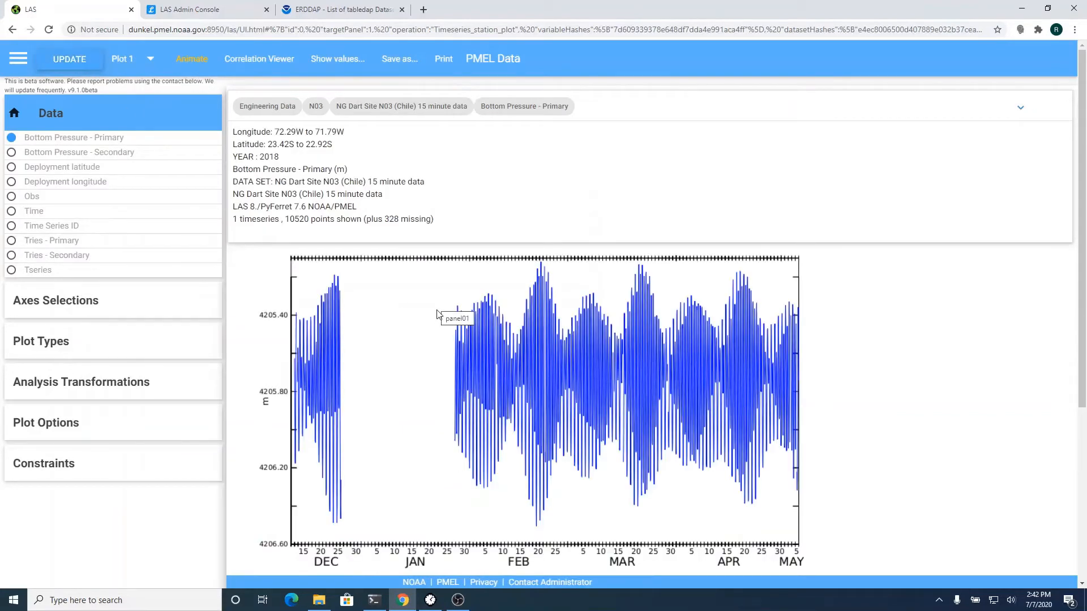
pyautogui.moveTo(451, 315); pyautogui.dragTo(619, 453)
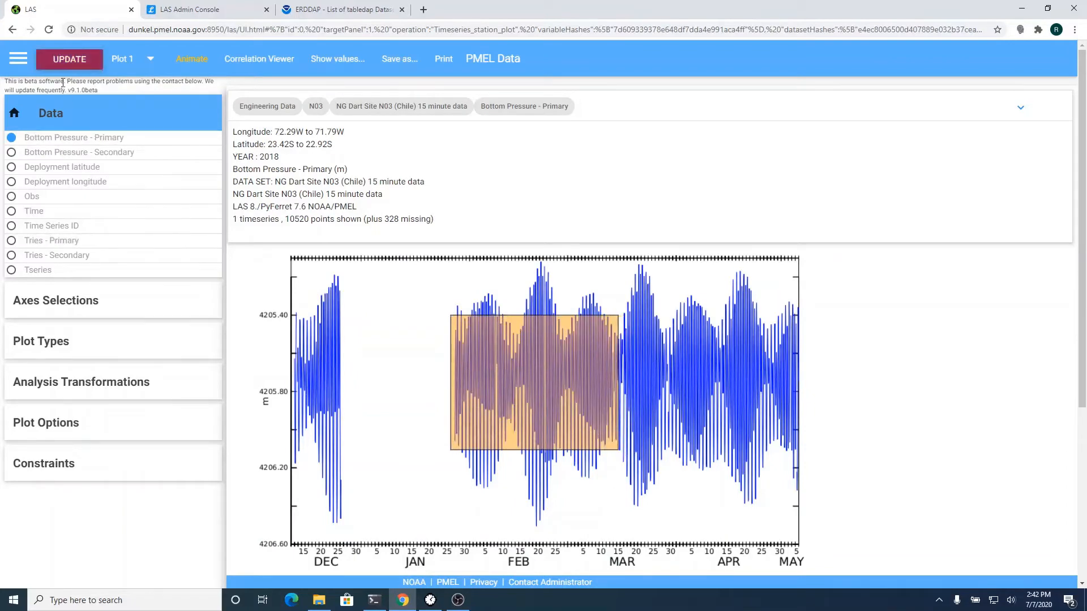
pyautogui.click(68, 64)
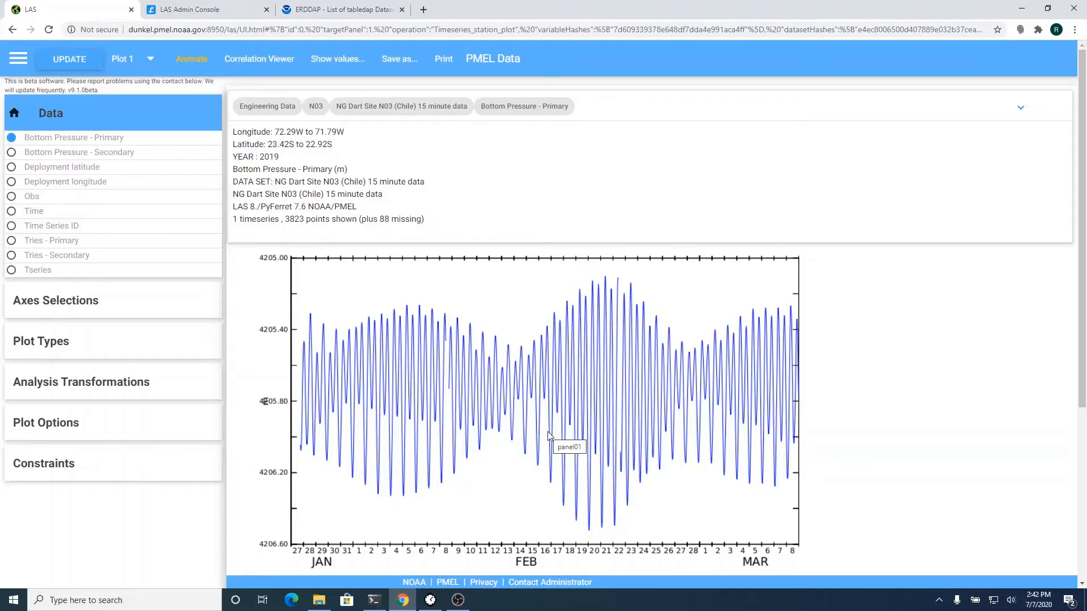
# - Redraw N03 Bottom Pressure - Primary as an Interactive Line Plots timeseries chart
pyautogui.click(72, 339)
pyautogui.click(72, 432)
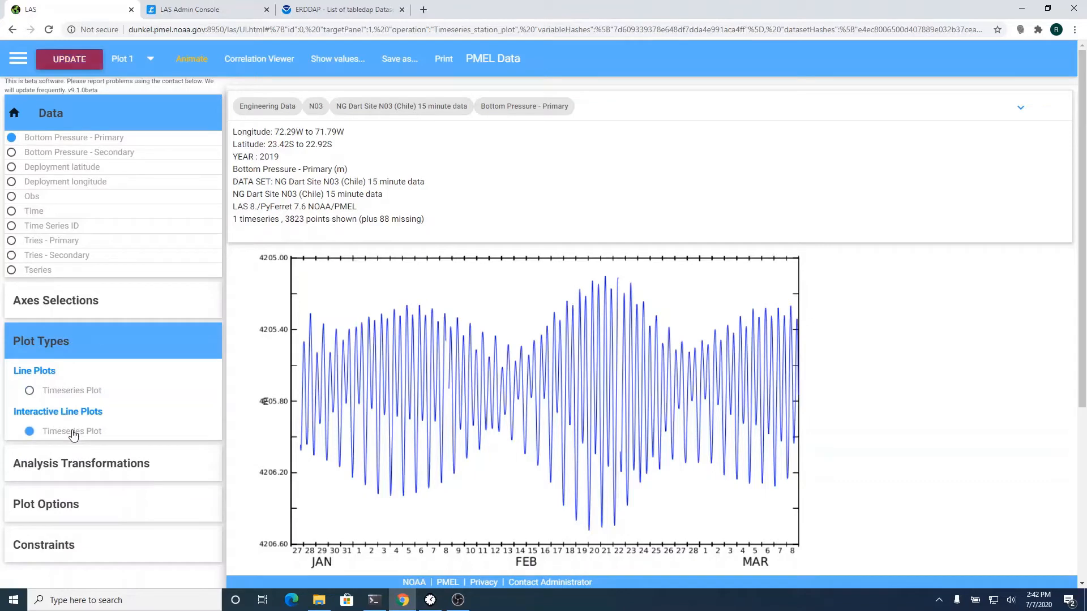
pyautogui.click(70, 59)
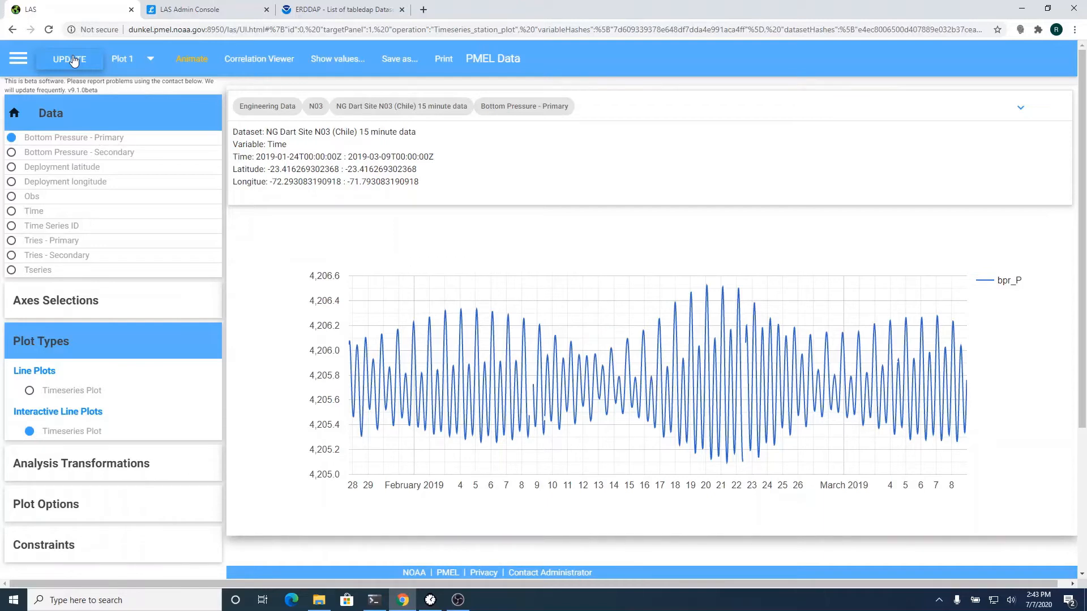
# - Zoom and pan the interactive chart to show February 9–18, 2019
pyautogui.scroll(3, 600, 360)
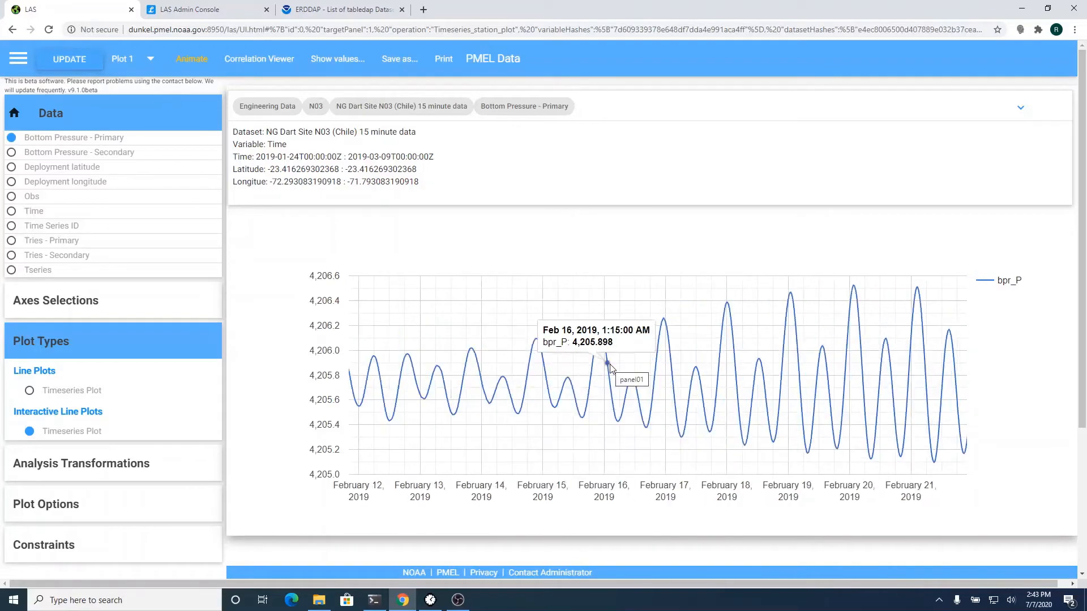
pyautogui.scroll(-5, 610, 365)
pyautogui.scroll(5, 610, 366)
pyautogui.scroll(-5, 610, 366)
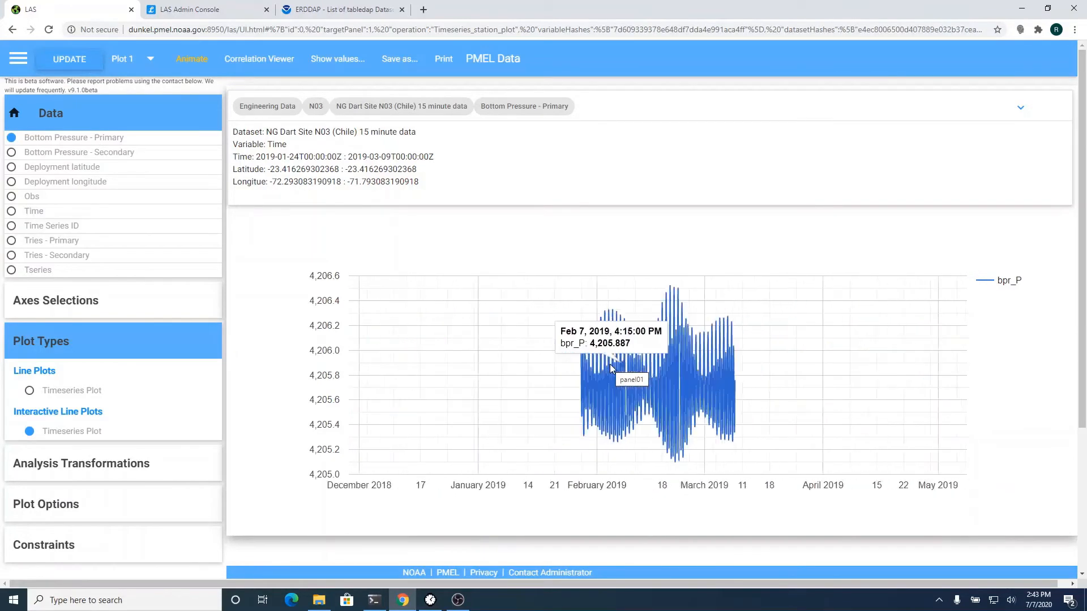
pyautogui.scroll(5, 610, 366)
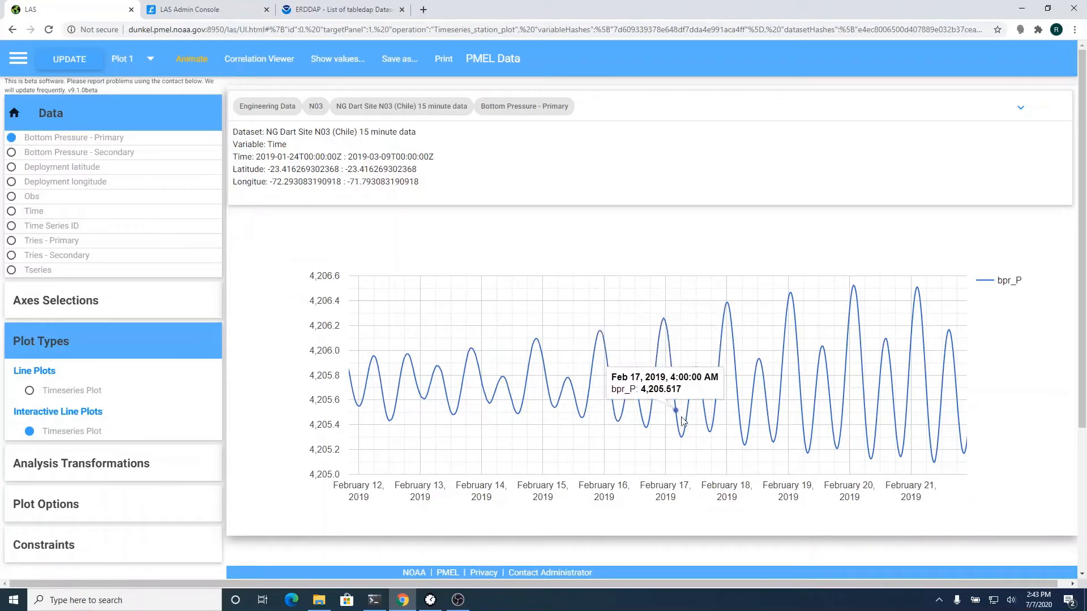
pyautogui.scroll(-5, 690, 379)
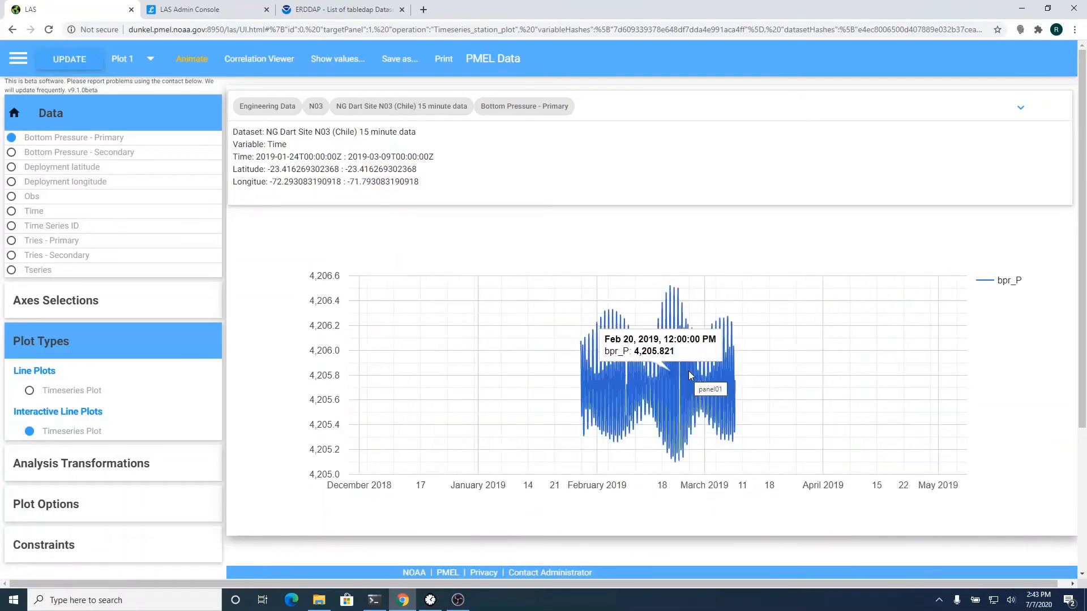
pyautogui.scroll(5, 690, 378)
pyautogui.moveTo(524, 390); pyautogui.dragTo(741, 388)
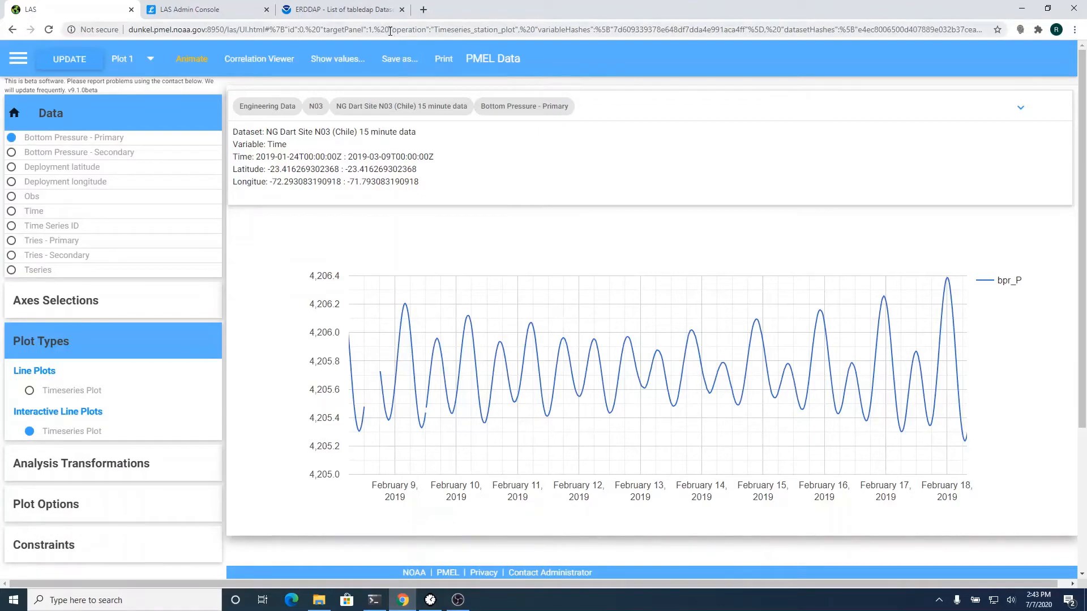
# - Copy the TELON001 Prawler Data access-form URL from ERDDAP, then return to the admin console's Add Data page
pyautogui.click(351, 11)
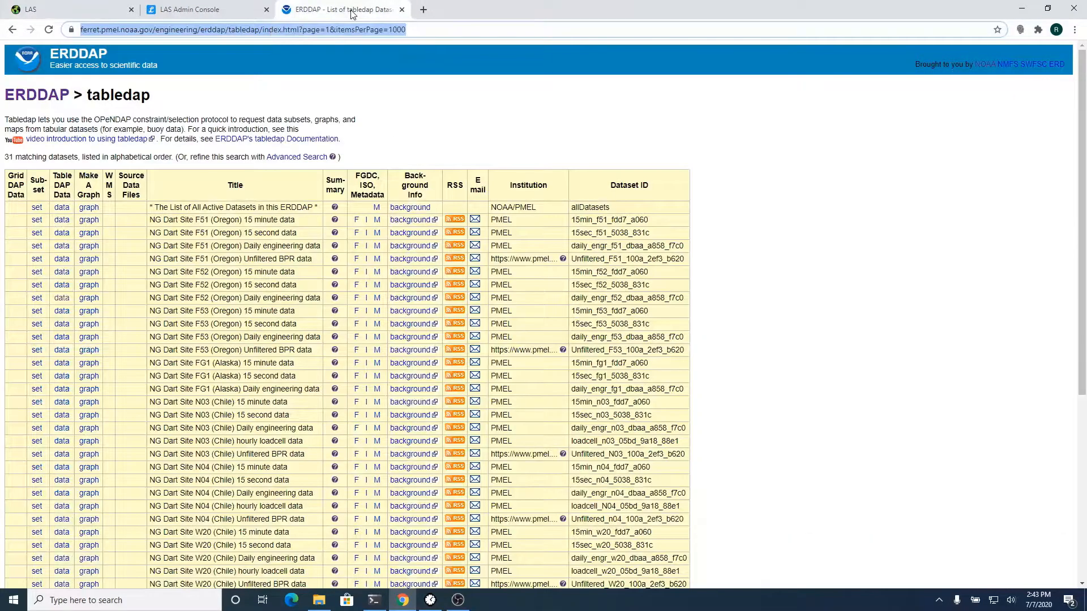
pyautogui.scroll(-5, 278, 230)
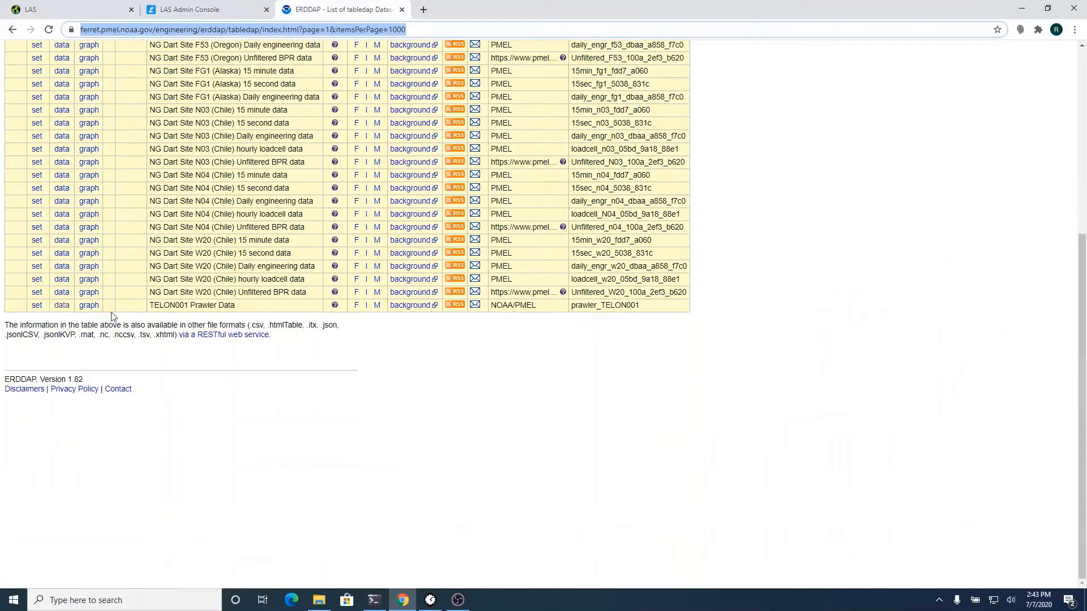
pyautogui.click(62, 305)
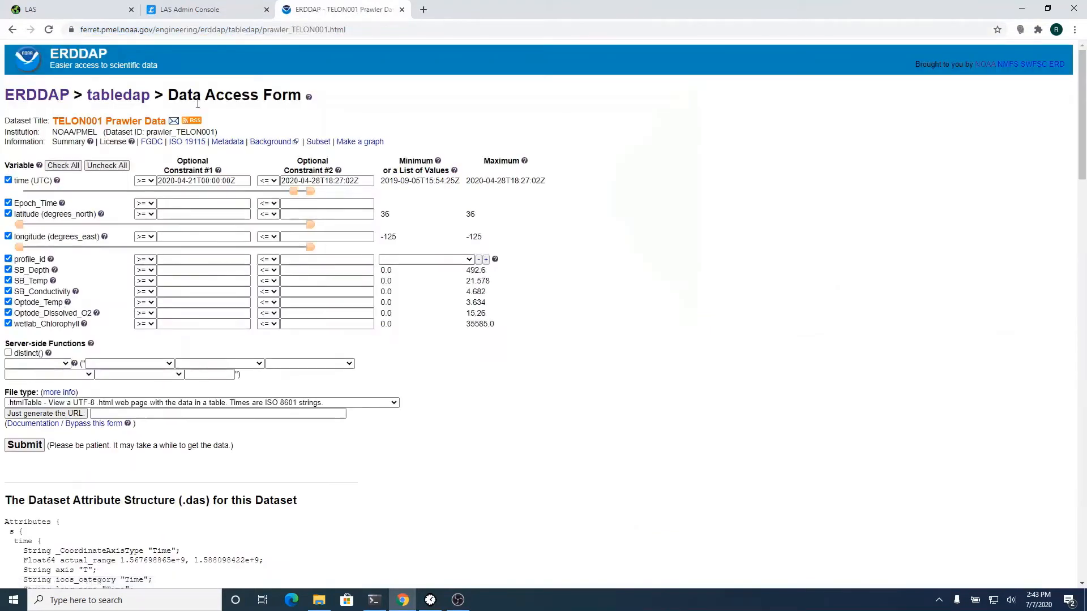
pyautogui.click(295, 31)
pyautogui.hotkey('ctrl', 'c')
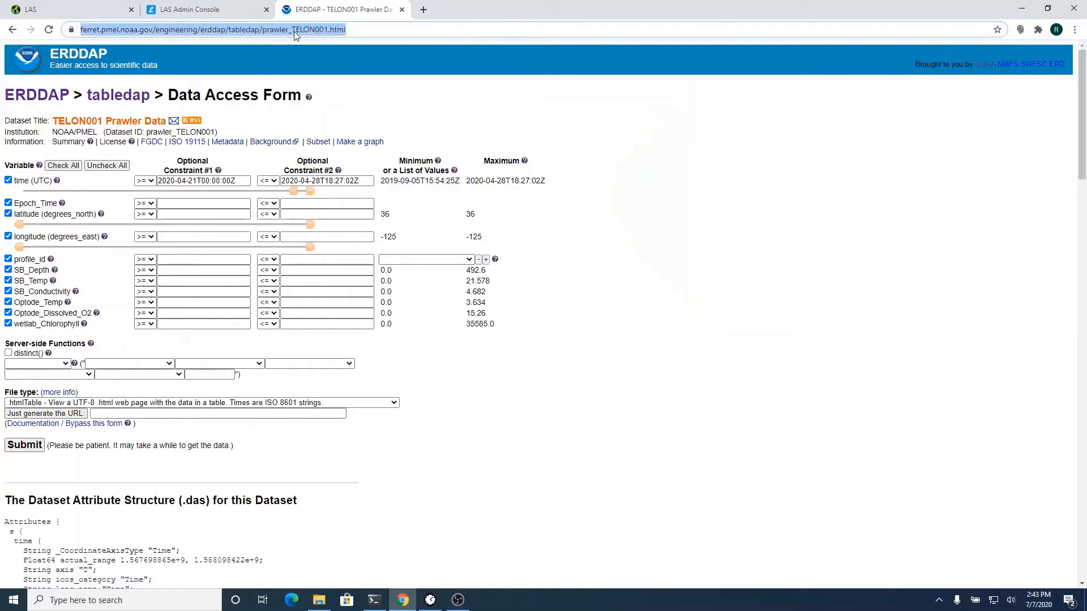
pyautogui.click(208, 14)
pyautogui.click(81, 117)
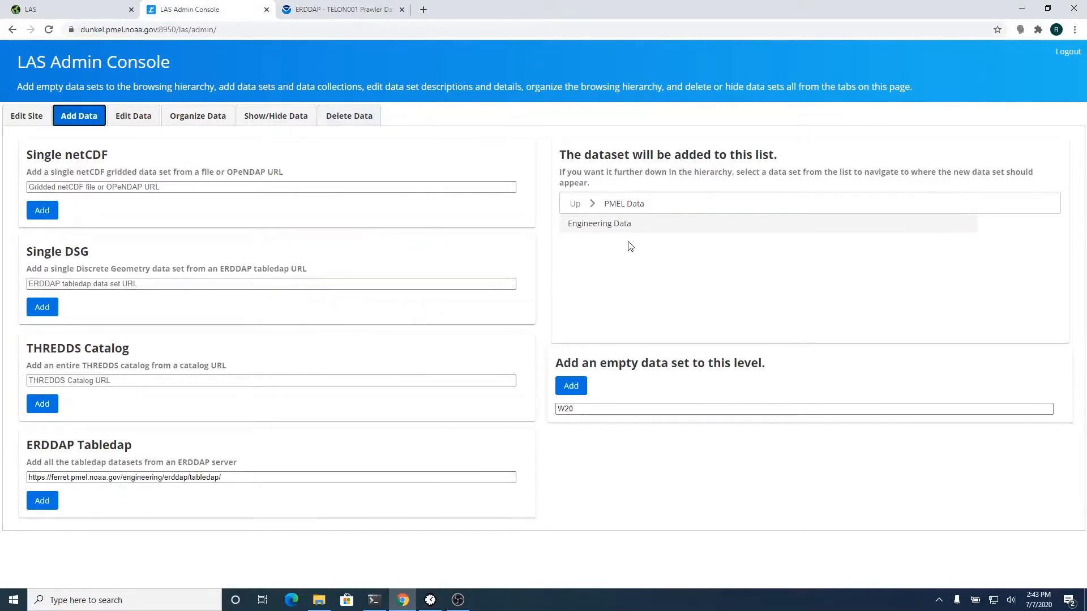
# - Add the prawler_TELON001 tabledap URL, without .html, as a Single DSG data set in Engineering Data
pyautogui.click(623, 226)
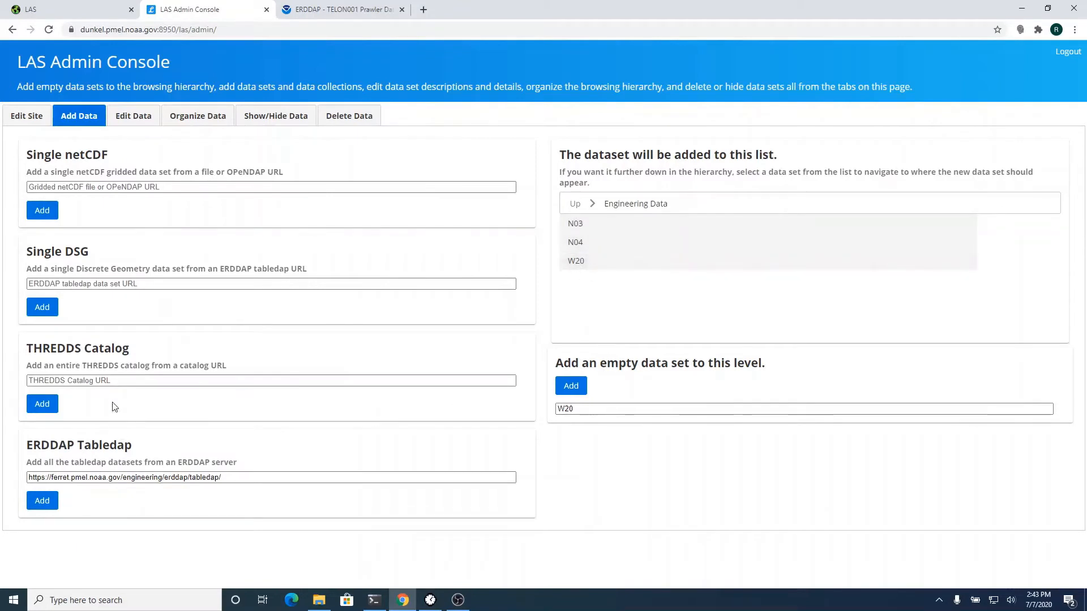
pyautogui.click(115, 284)
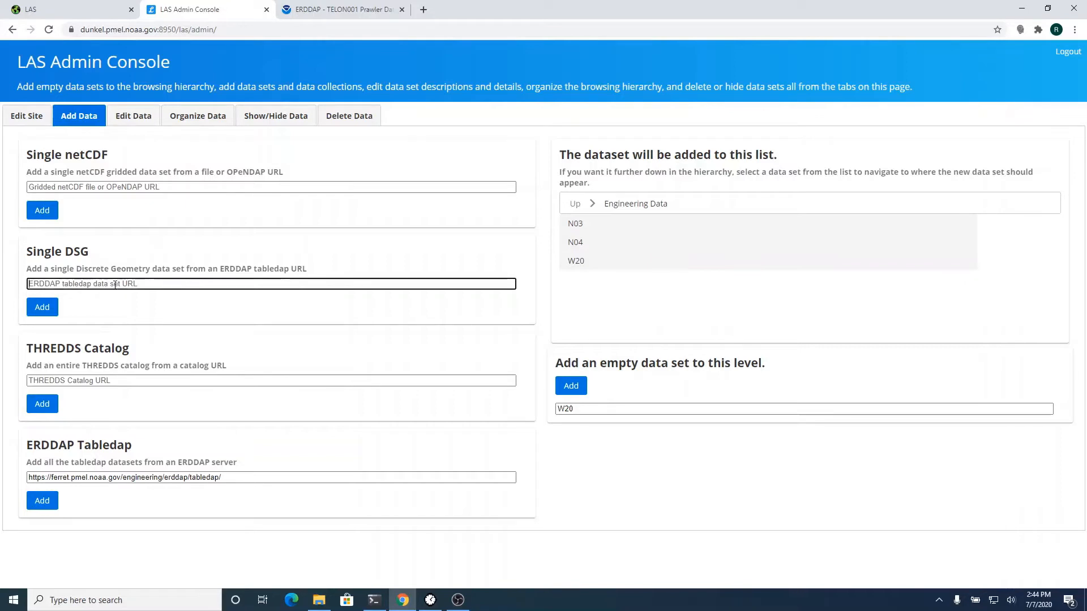
pyautogui.hotkey('ctrl', 'v')
pyautogui.press('BackSpace')
pyautogui.press('BackSpace')
pyautogui.press('BackSpace')
pyautogui.press('BackSpace')
pyautogui.press('BackSpace')
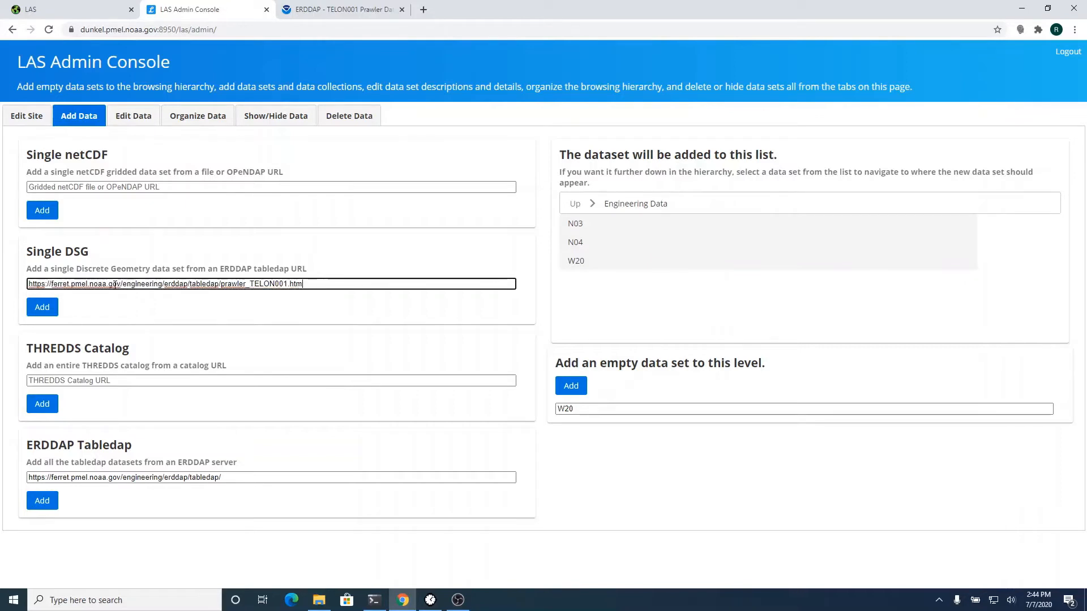
pyautogui.click(49, 310)
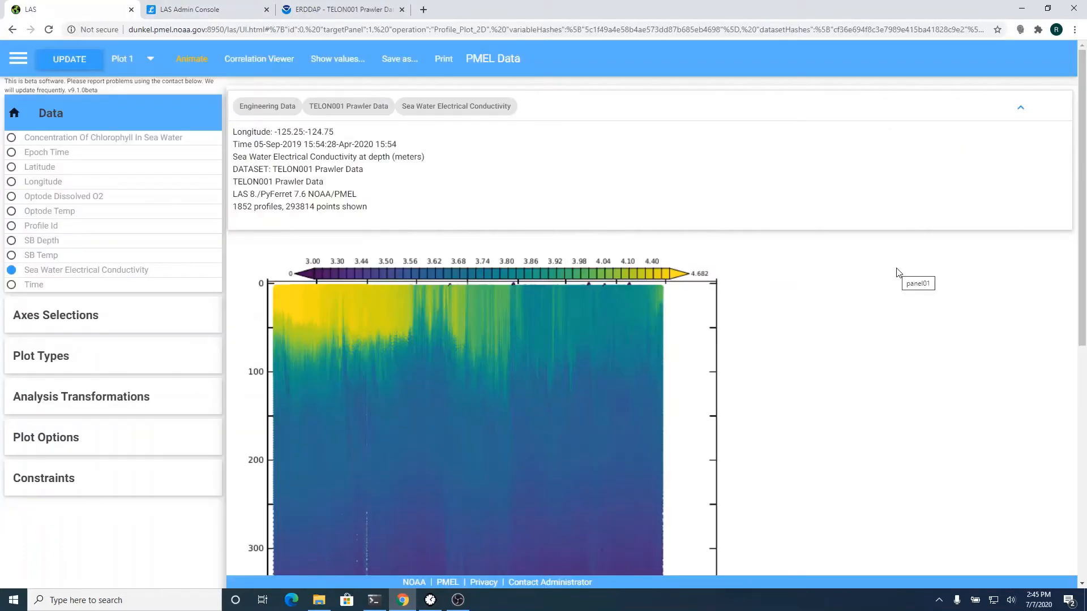
# - Scroll down to view the whole TELON001 conductivity plot, depths 0–500, Sep 2019 to Apr 2020
pyautogui.scroll(-3, 960, 289)
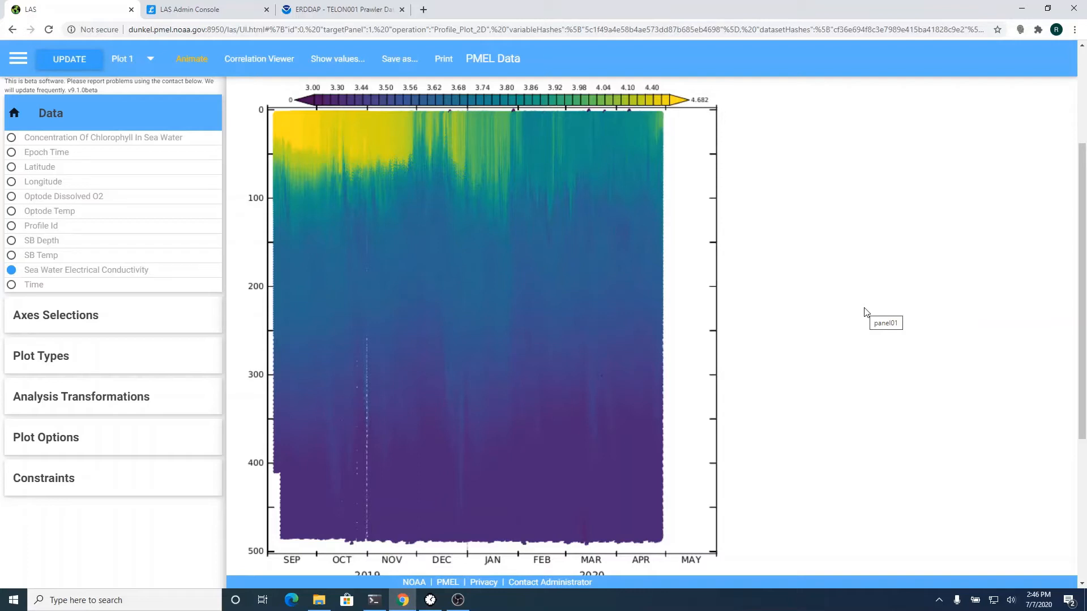
# - Zoom the conductivity plot to 11 Nov 2019–13 Jan 2020 and depths 0–116, then replot
pyautogui.moveTo(389, 114); pyautogui.dragTo(487, 196)
pyautogui.click(105, 327)
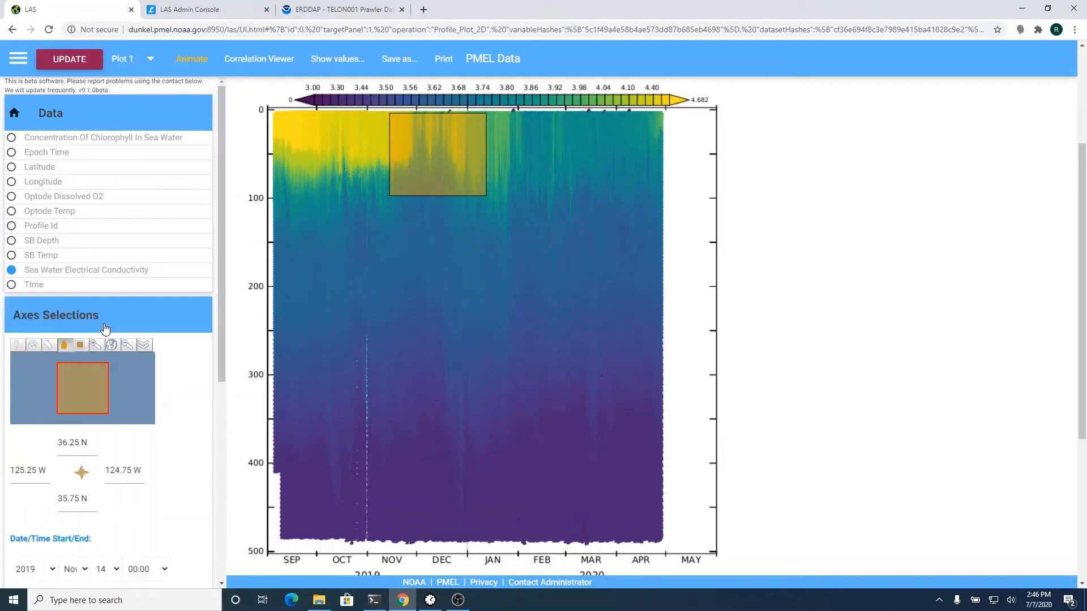
pyautogui.scroll(-2, 169, 362)
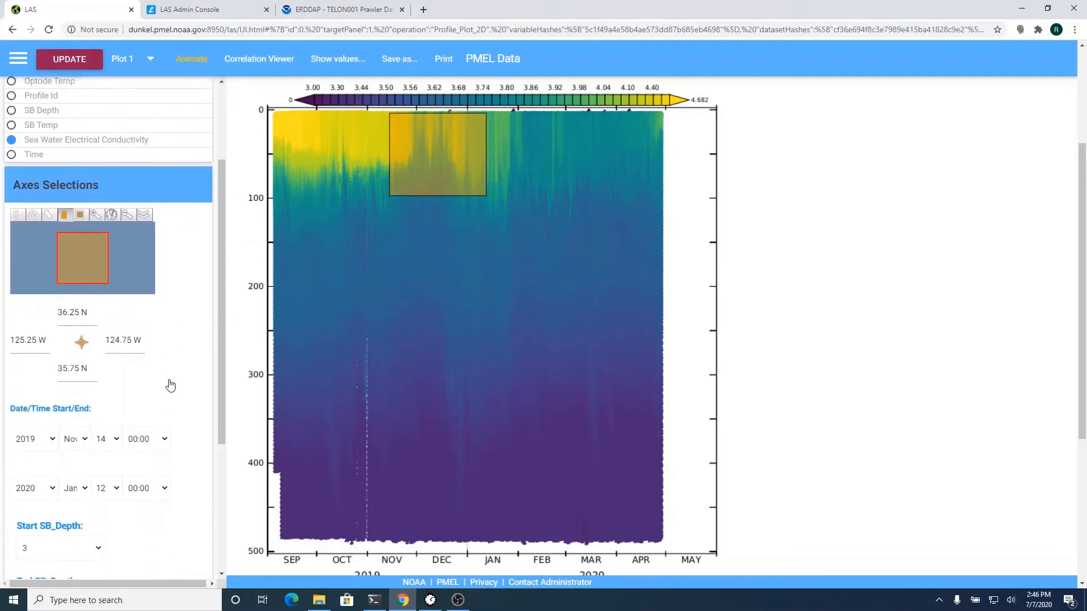
pyautogui.scroll(-3, 170, 385)
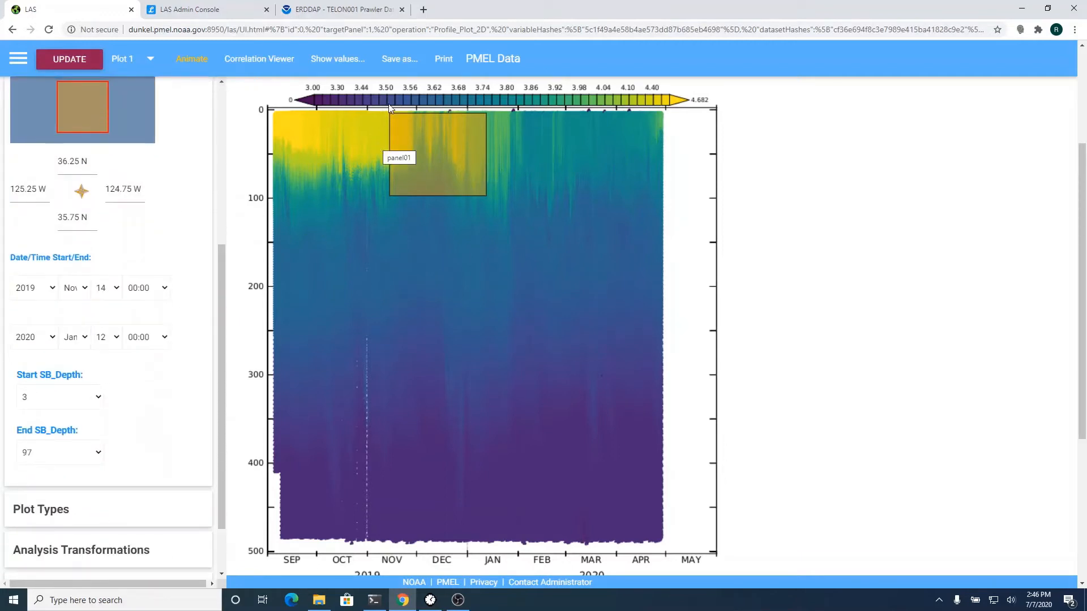
pyautogui.moveTo(384, 107); pyautogui.dragTo(488, 212)
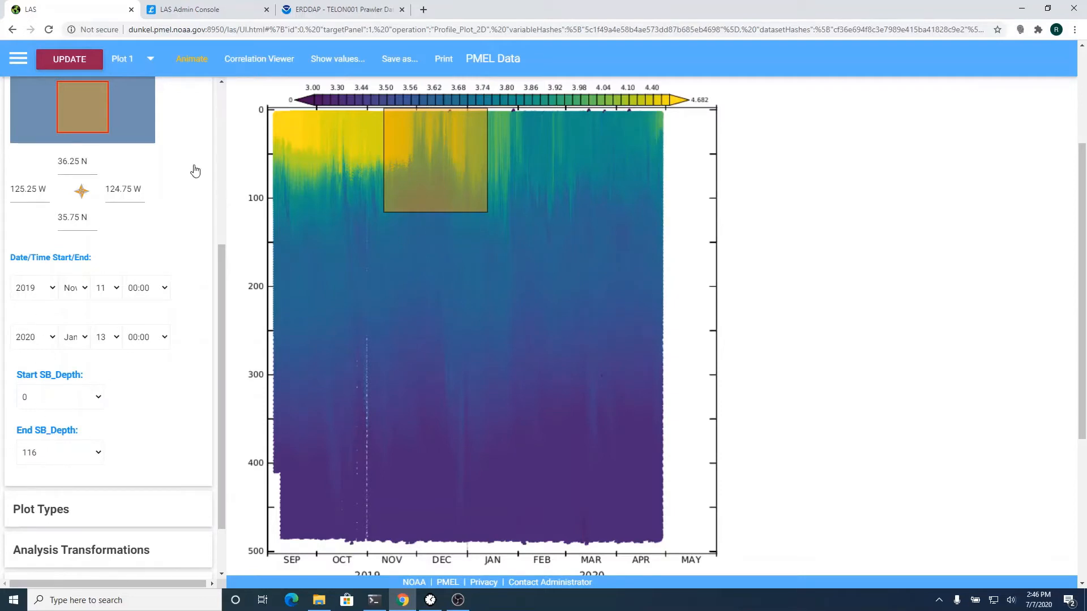
pyautogui.click(87, 63)
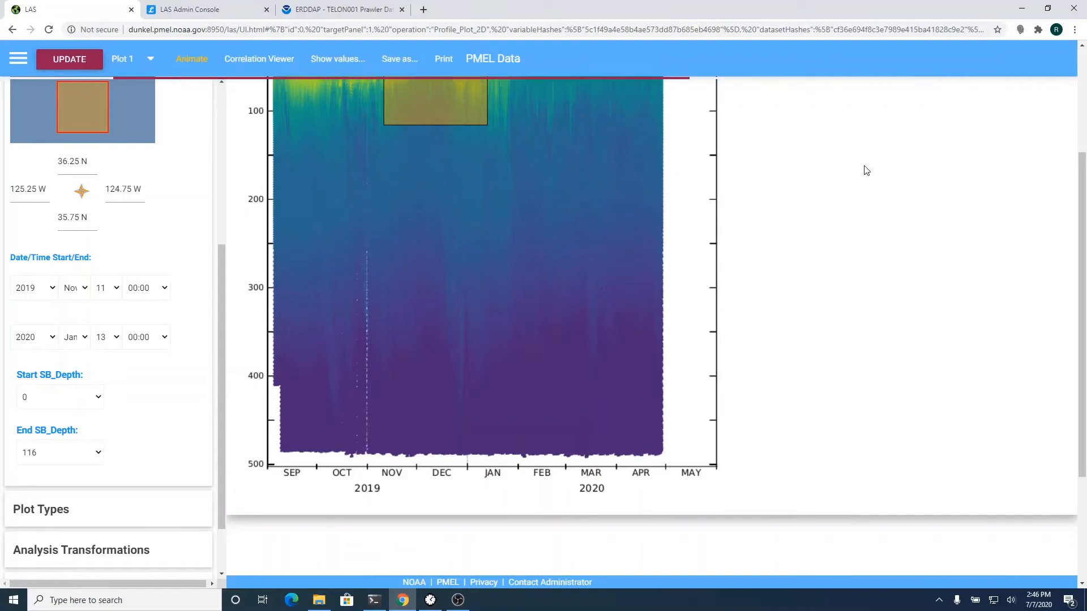
pyautogui.scroll(3, 865, 168)
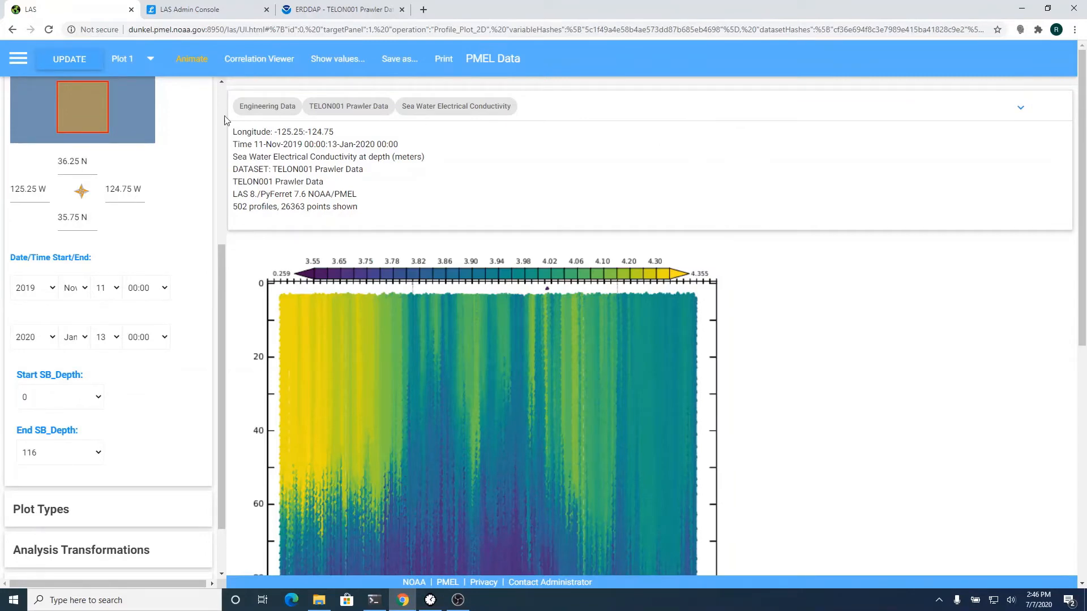
# - Revisit the full-range conductivity plot, then return to the zoomed Nov–Jan plot
pyautogui.click(12, 30)
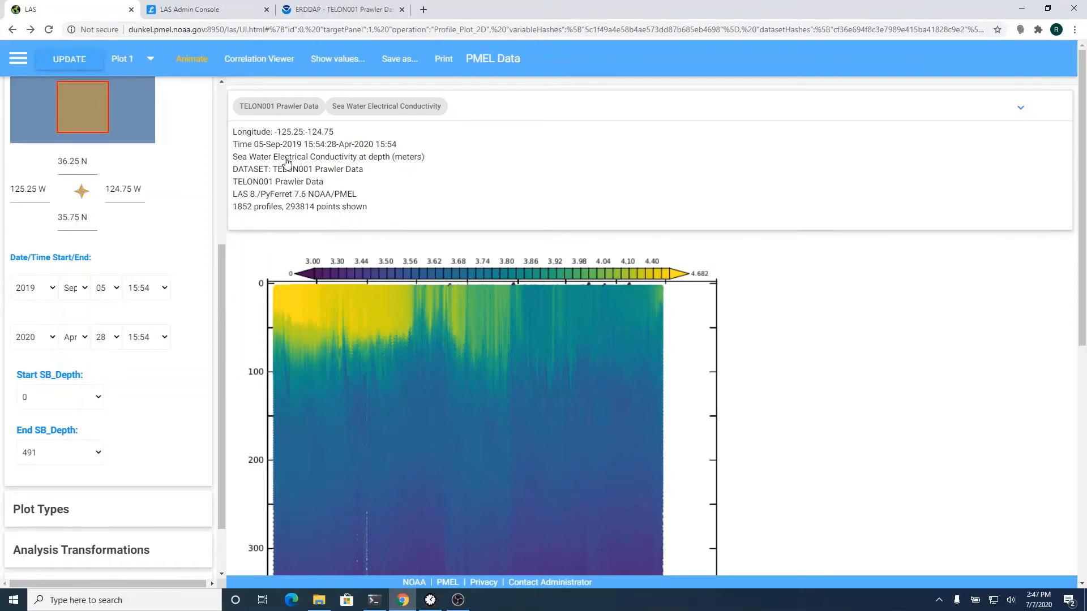
pyautogui.click(33, 32)
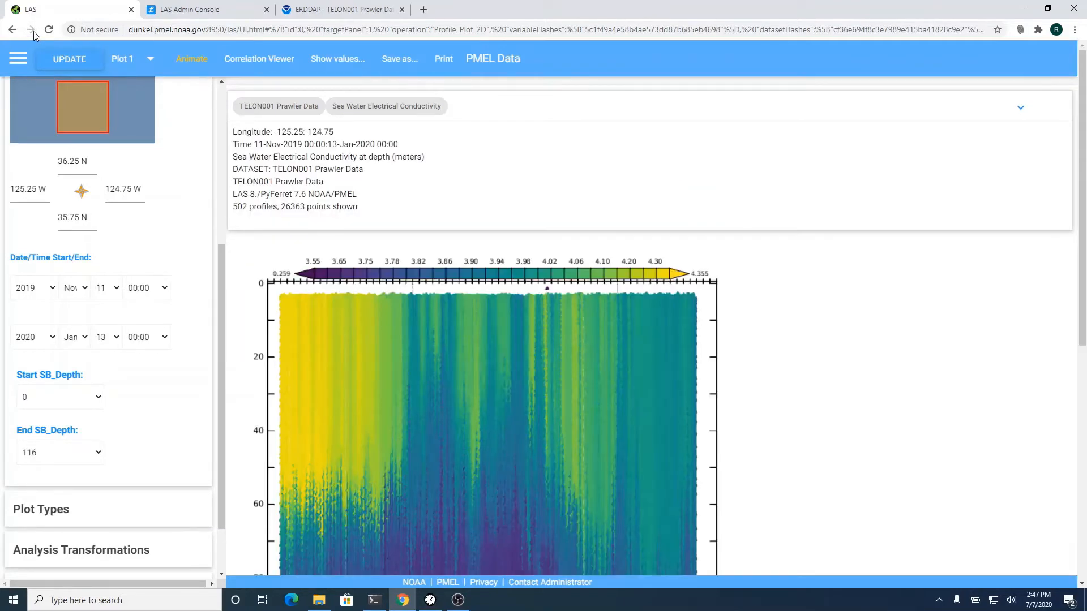
pyautogui.scroll(-2, 844, 338)
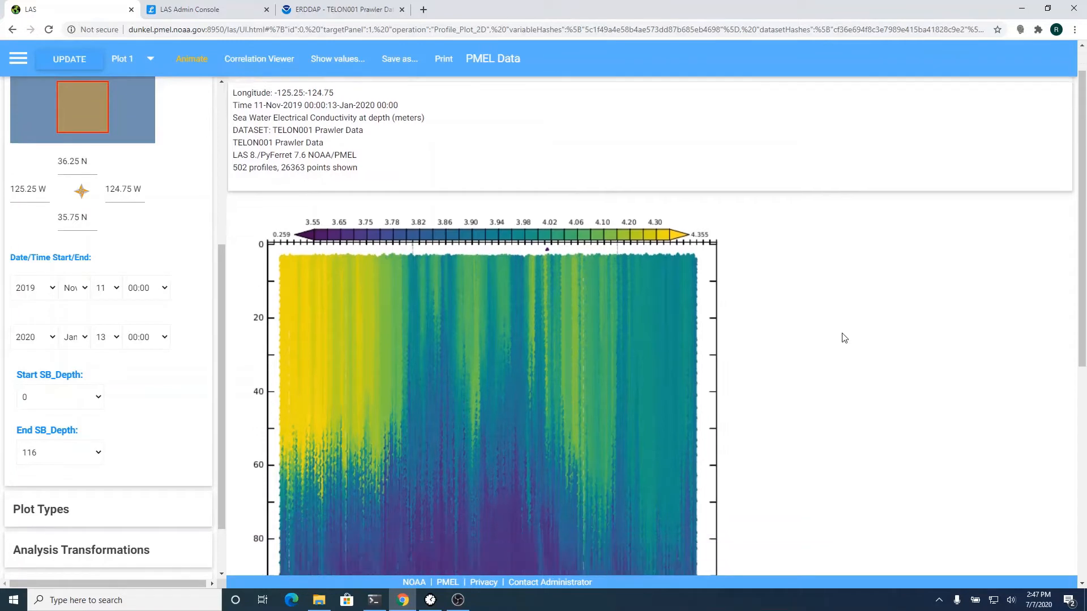
pyautogui.scroll(-2, 845, 338)
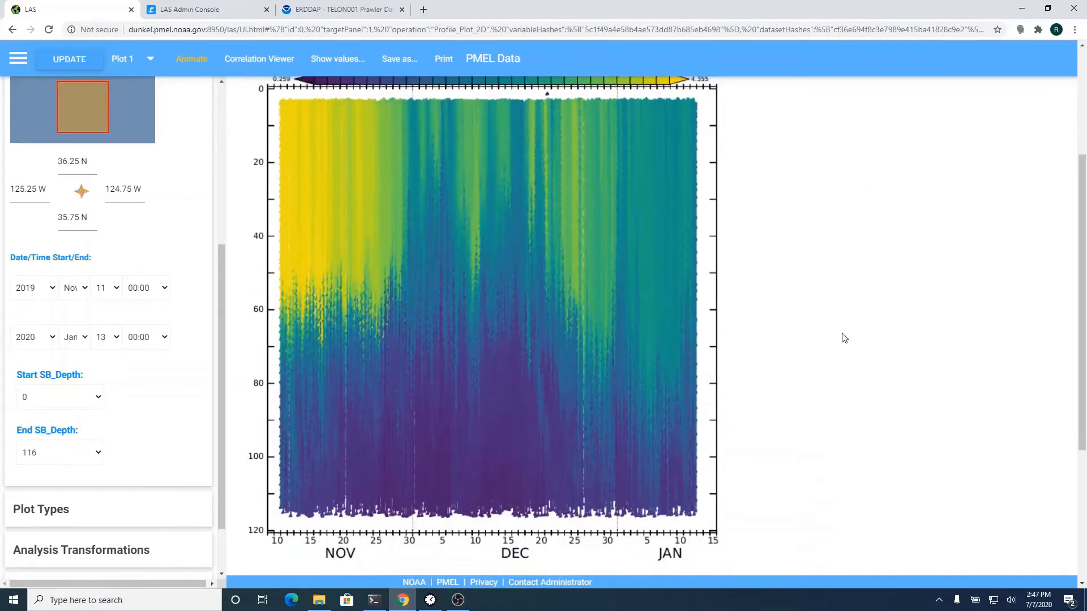
pyautogui.scroll(3, 845, 338)
pyautogui.scroll(1, 844, 338)
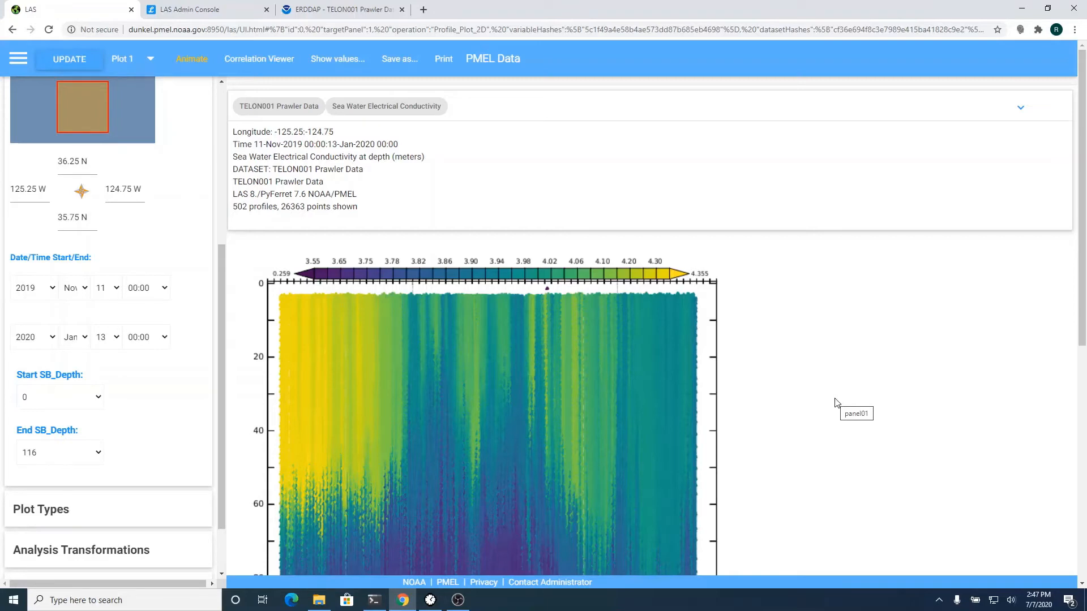
# - Review the zoomed plot's 502 profiles, then bring up the ERDDAP TELON001 data form
pyautogui.scroll(-5, 837, 403)
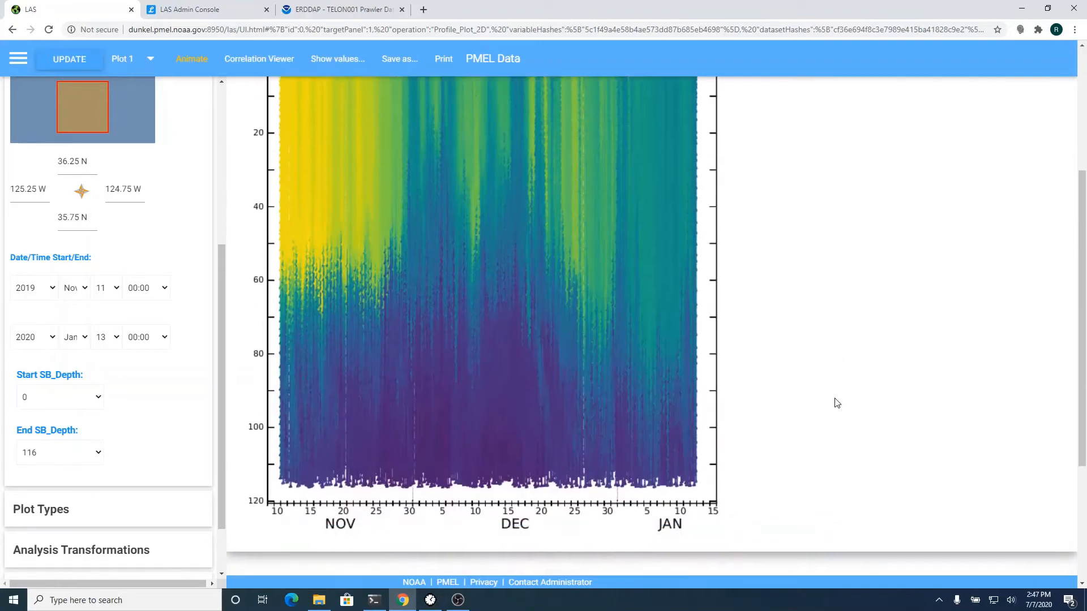
pyautogui.scroll(5, 837, 403)
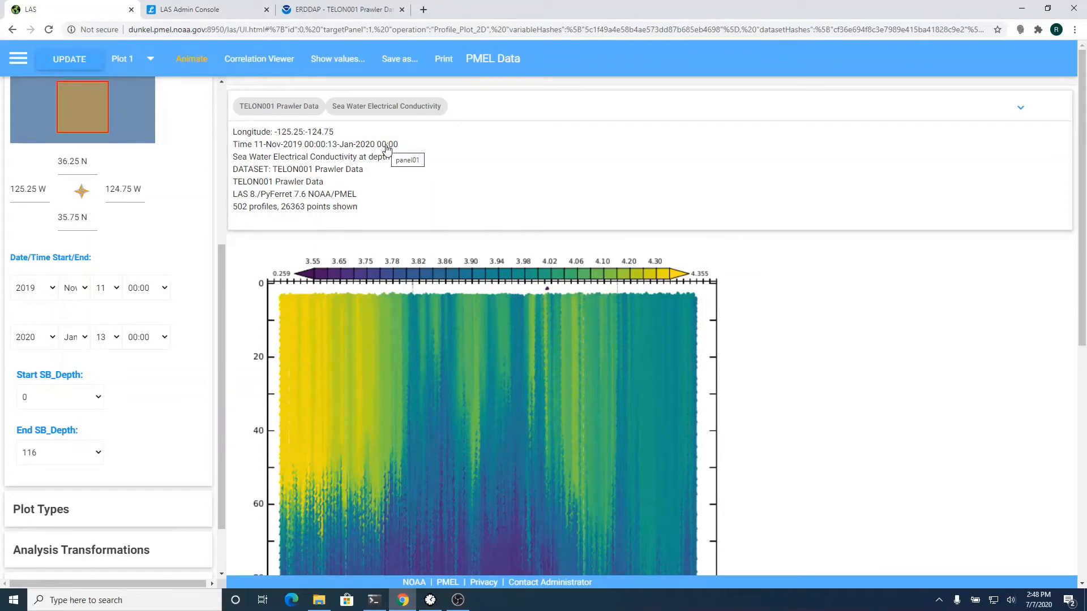
pyautogui.scroll(-2, 387, 149)
pyautogui.scroll(2, 386, 148)
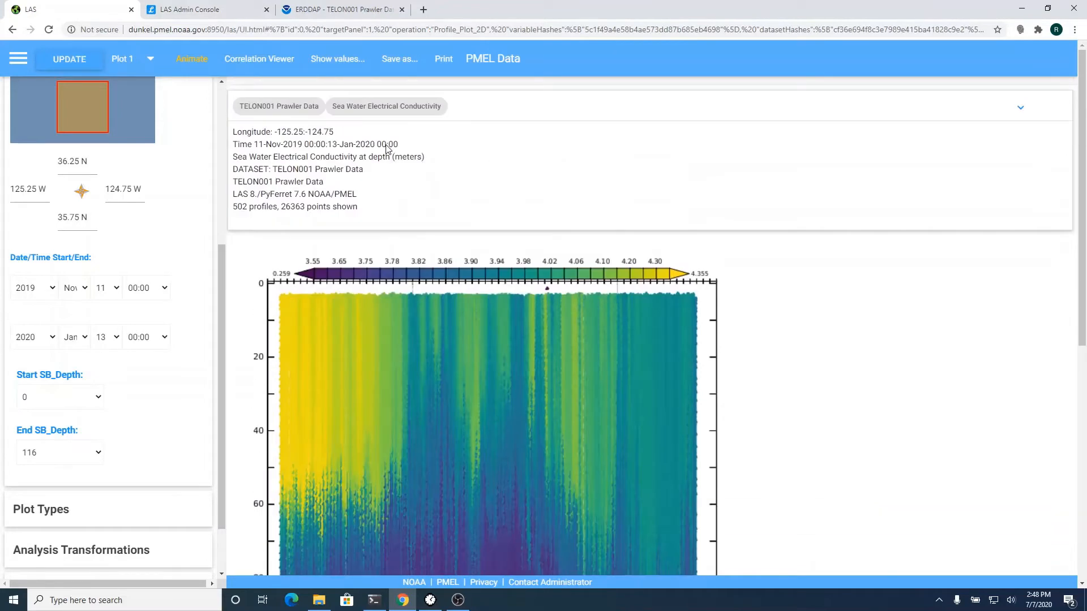
pyautogui.click(339, 16)
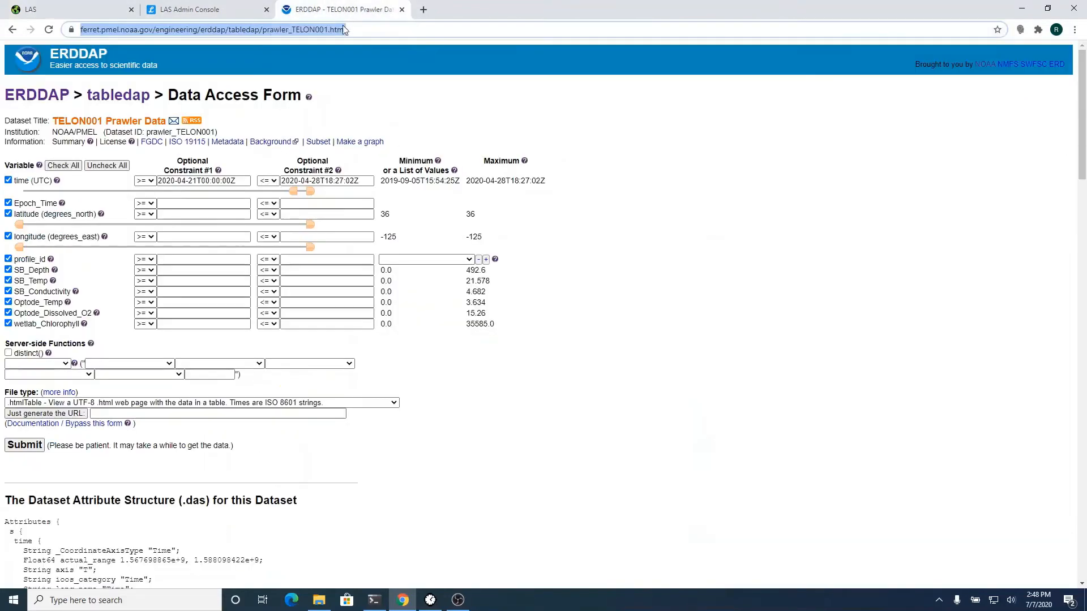
# - Load the dunkel.pmel.noaa.gov:8930 ERDDAP and list its 4 datasets, including aclim_depth and aclim_surface
pyautogui.click(344, 28)
pyautogui.write('dunkel.pmel.noaa.gov:89')
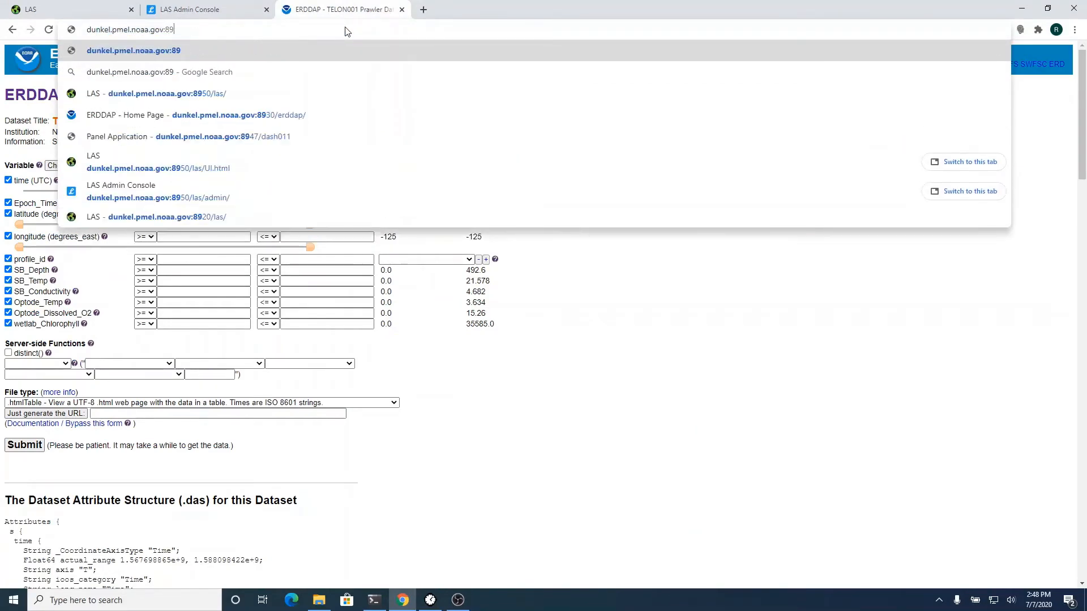
pyautogui.write('30/erd')
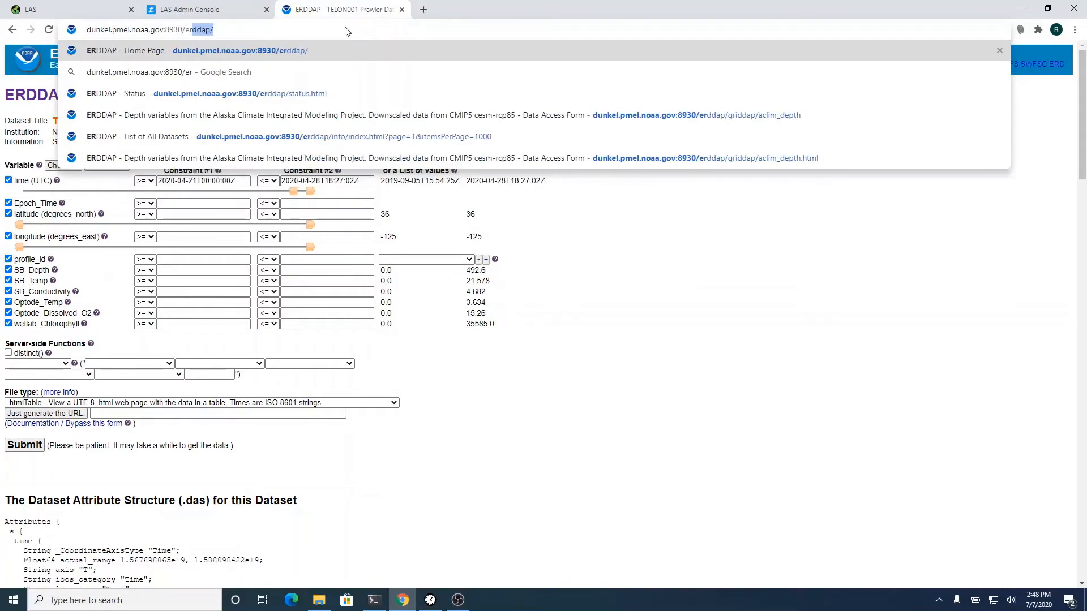
pyautogui.press('Return')
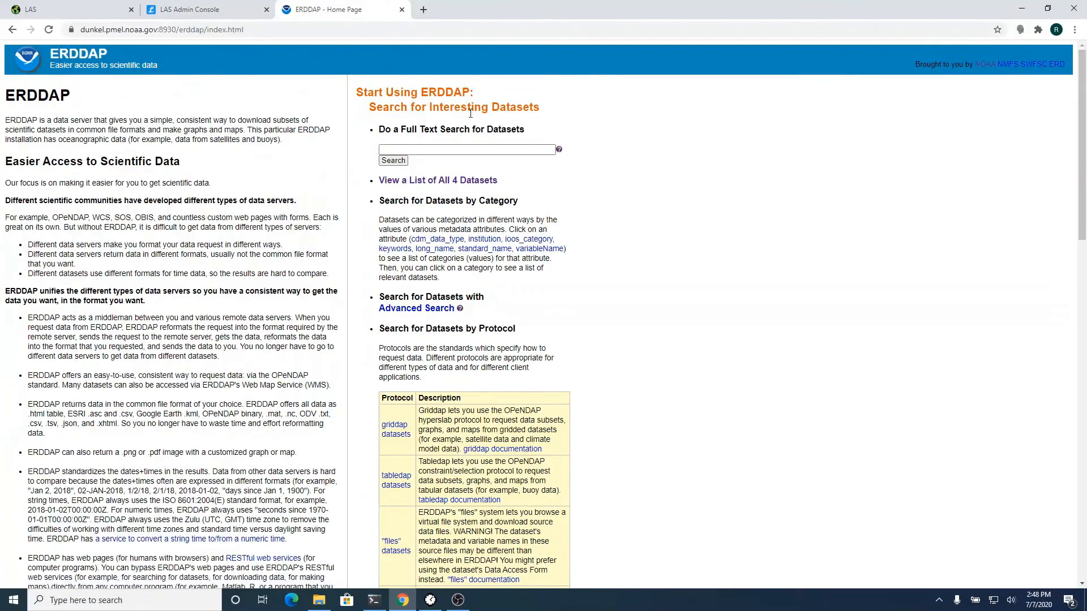
pyautogui.click(453, 180)
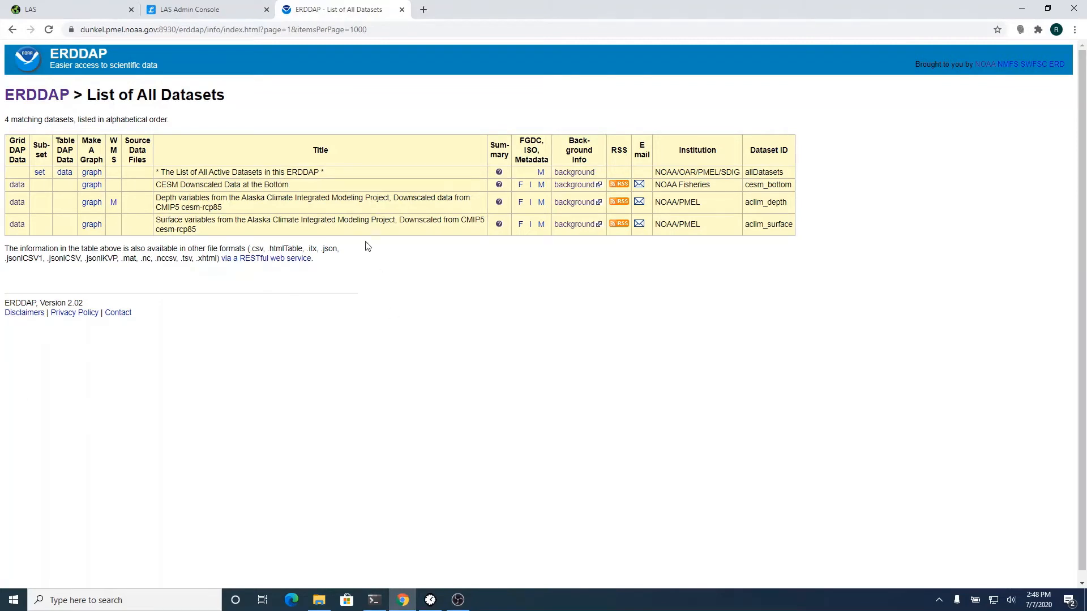
pyautogui.click(192, 10)
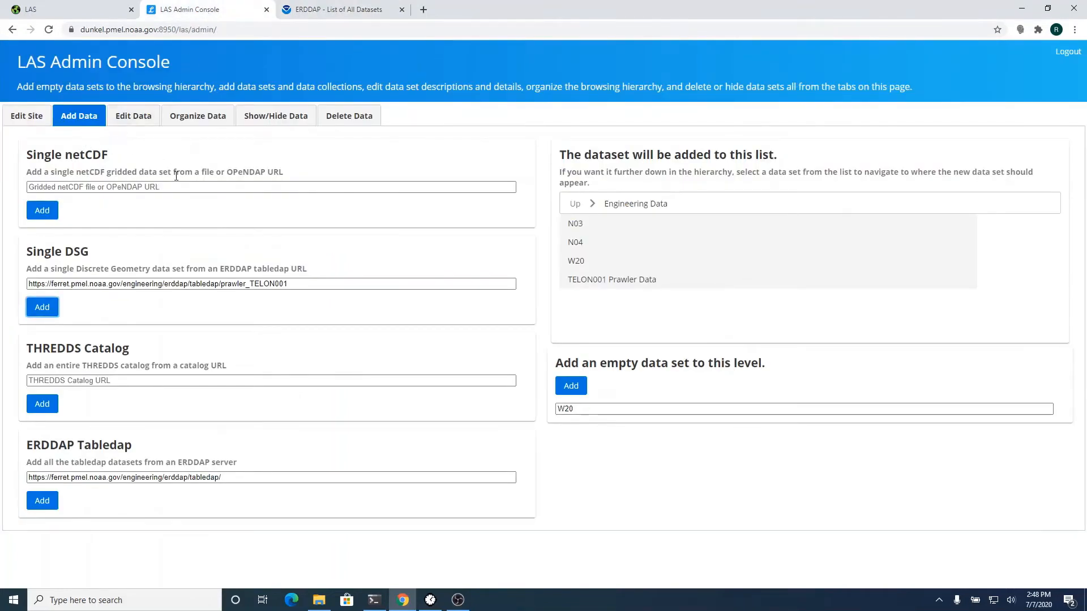
# - Create an empty 'ACLIM Data' data set under PMEL Data and open it as the current level
pyautogui.click(575, 204)
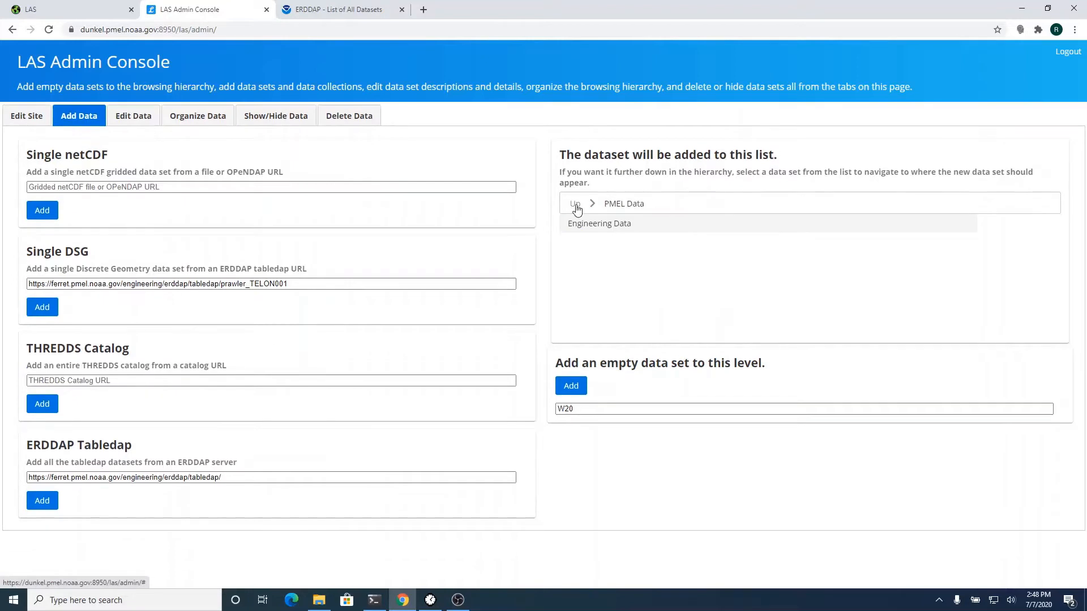
pyautogui.doubleClick(595, 405)
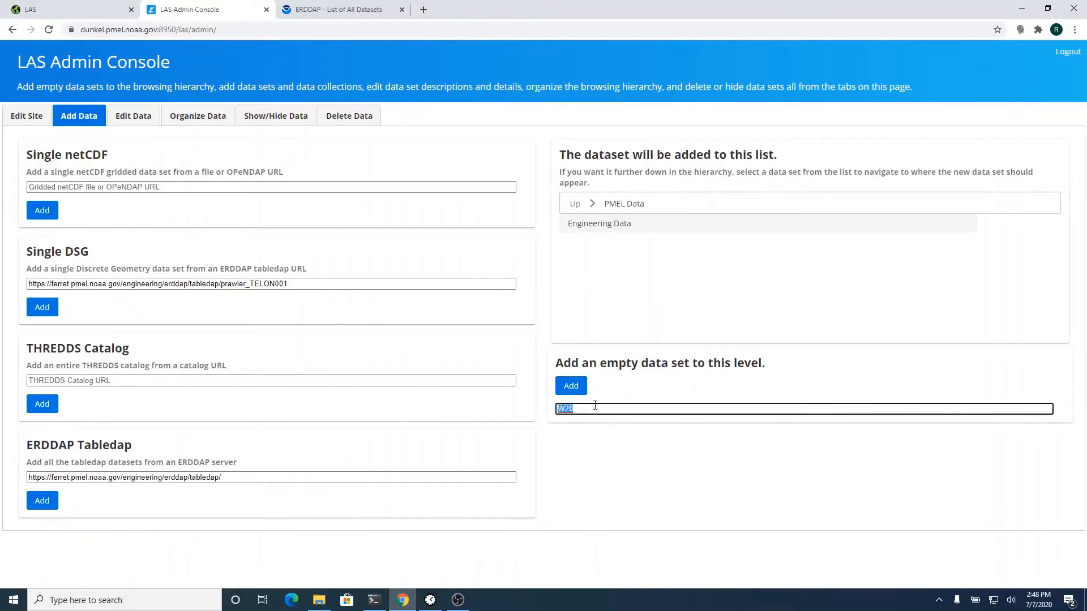
pyautogui.write('ACLIM Data')
pyautogui.click(576, 389)
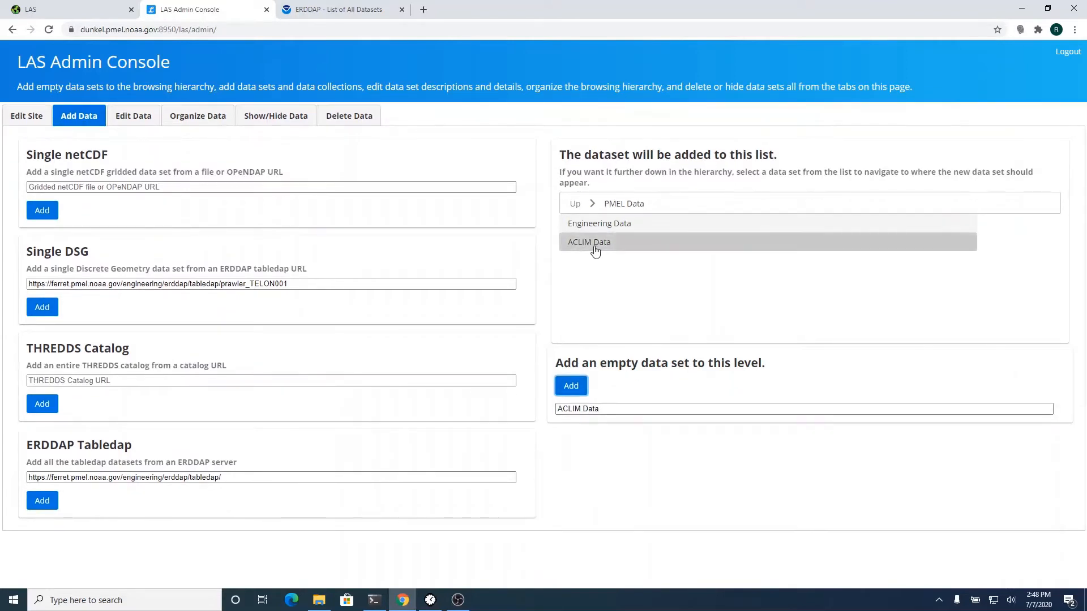
pyautogui.click(596, 250)
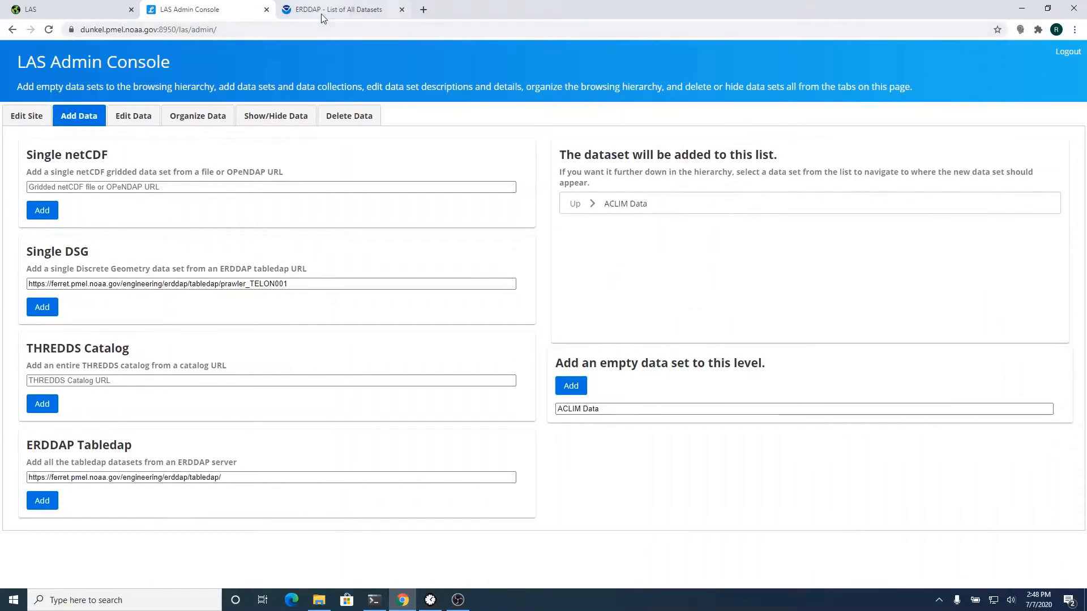
pyautogui.click(323, 14)
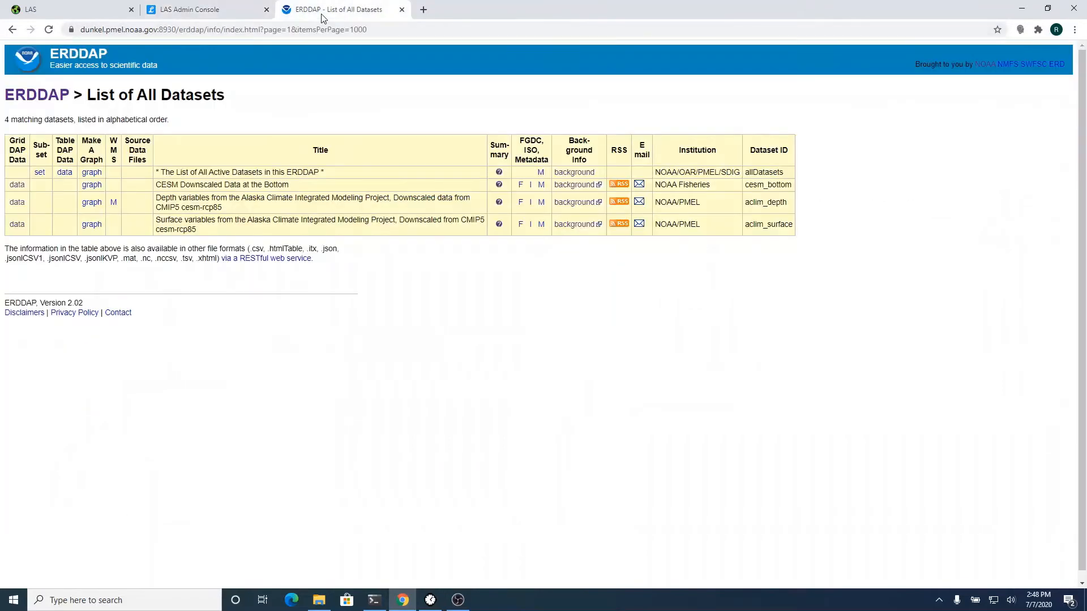
# - Add the copied aclim_depth ERDDAP URL as a single netCDF dataset in ACLIM Data
pyautogui.click(16, 203)
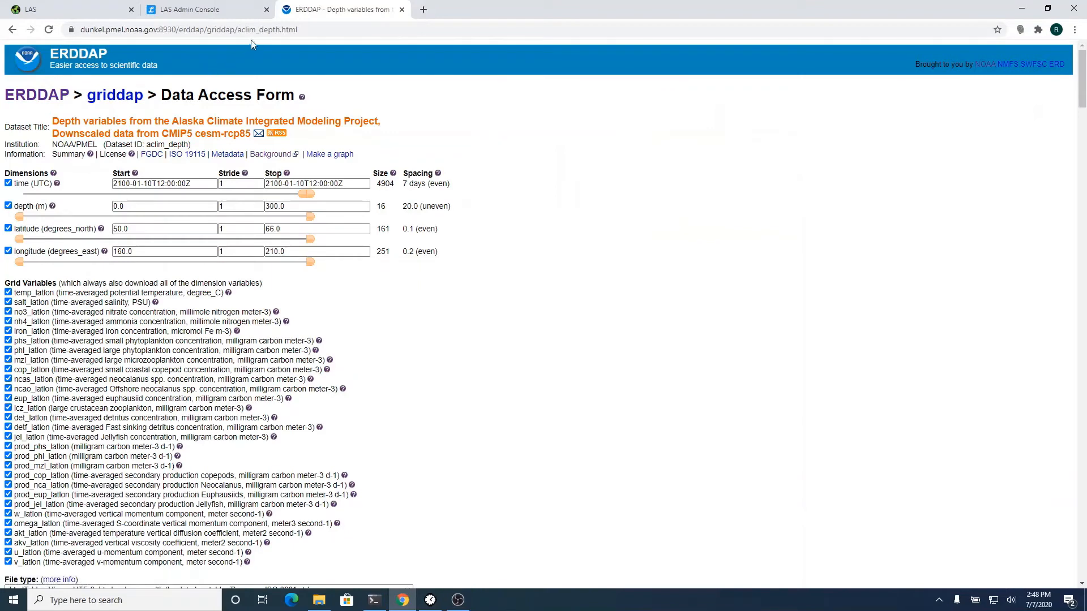
pyautogui.click(270, 30)
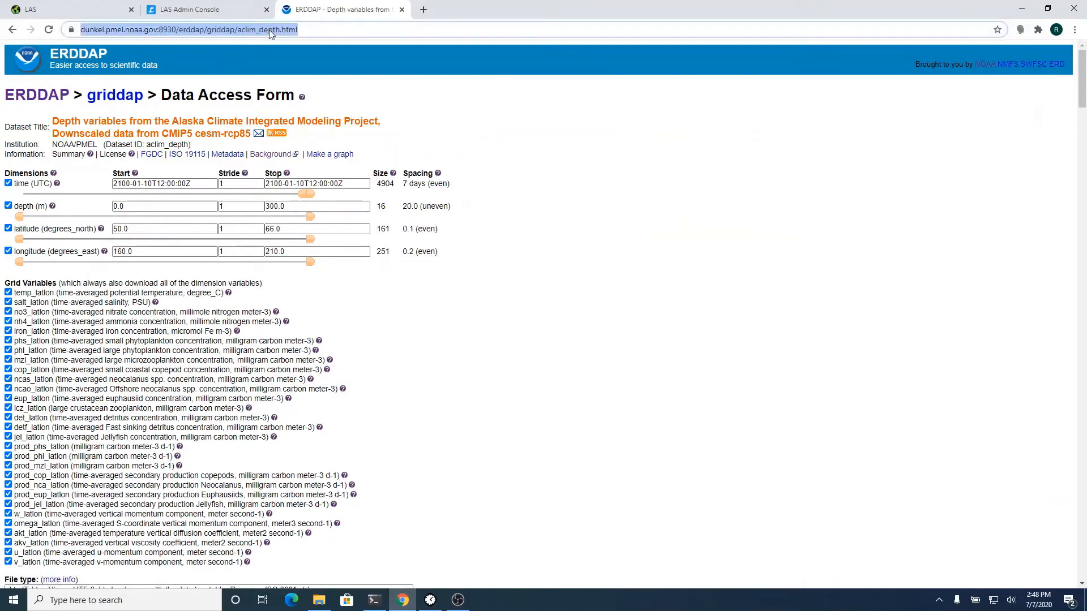
pyautogui.click(204, 9)
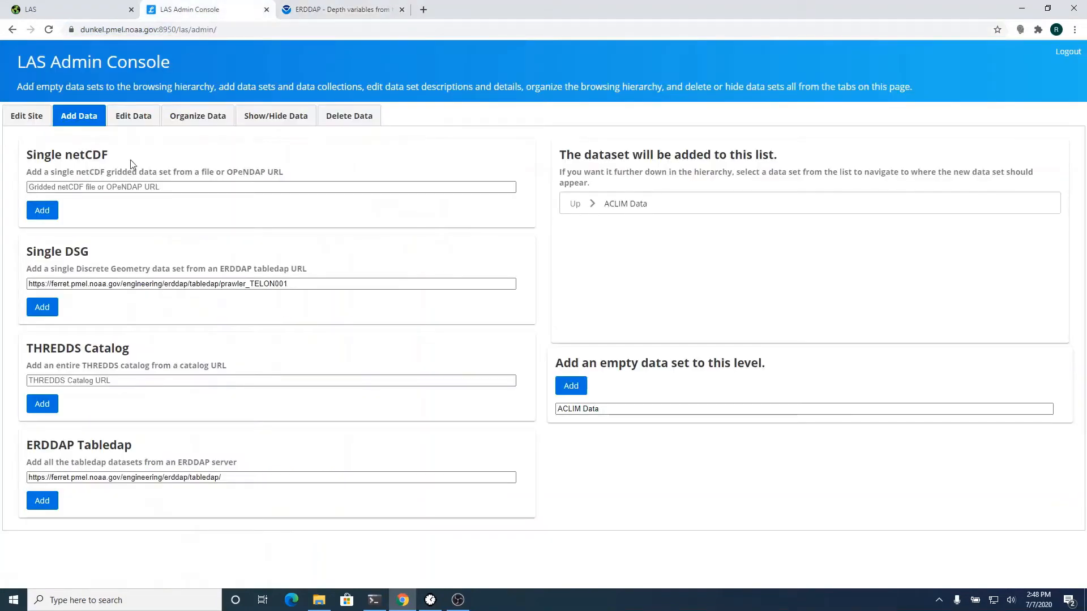
pyautogui.click(125, 188)
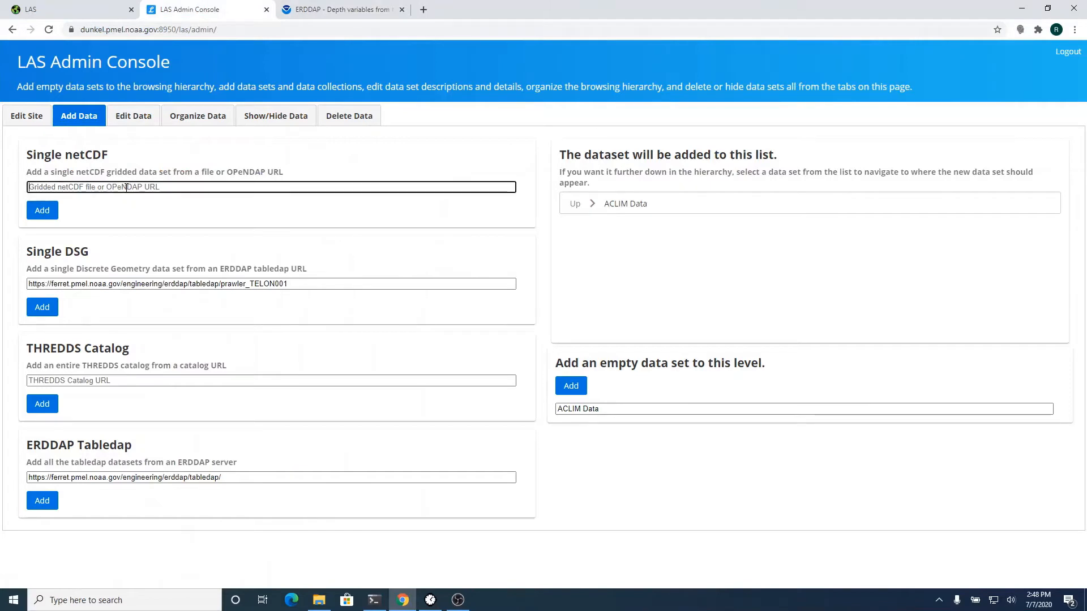
pyautogui.write('https://dunkel.pmel.noaa.gov:8930/erddap/griddap/aclim_depth')
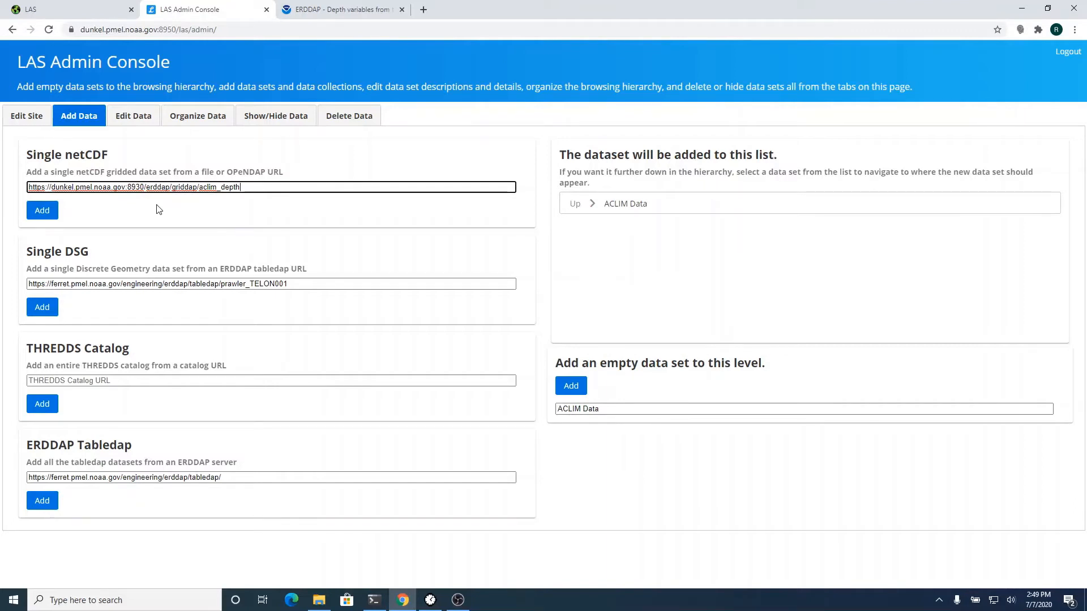
pyautogui.click(43, 217)
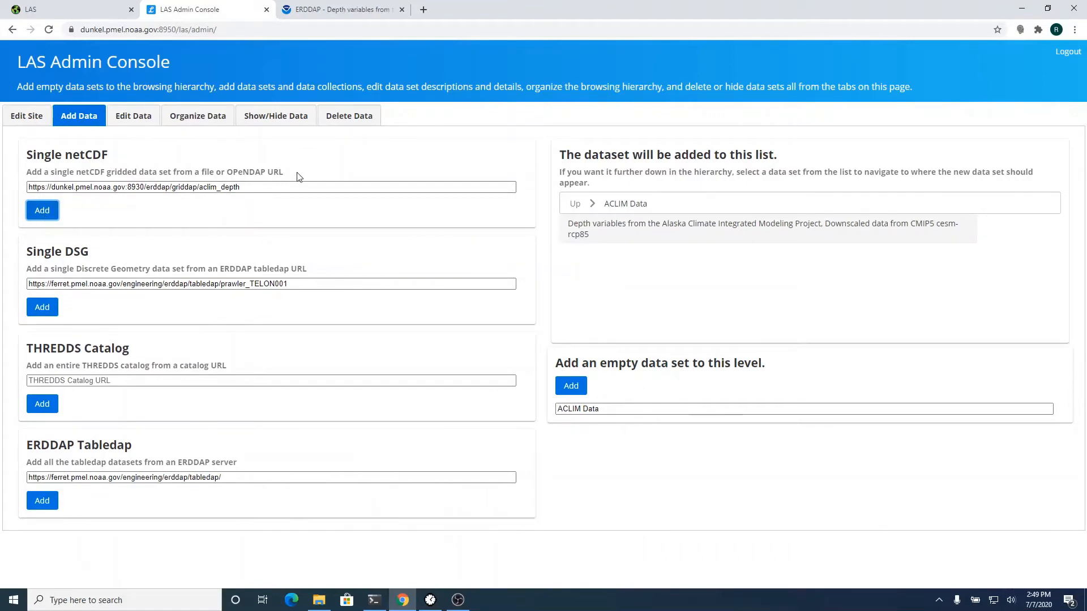
pyautogui.click(308, 7)
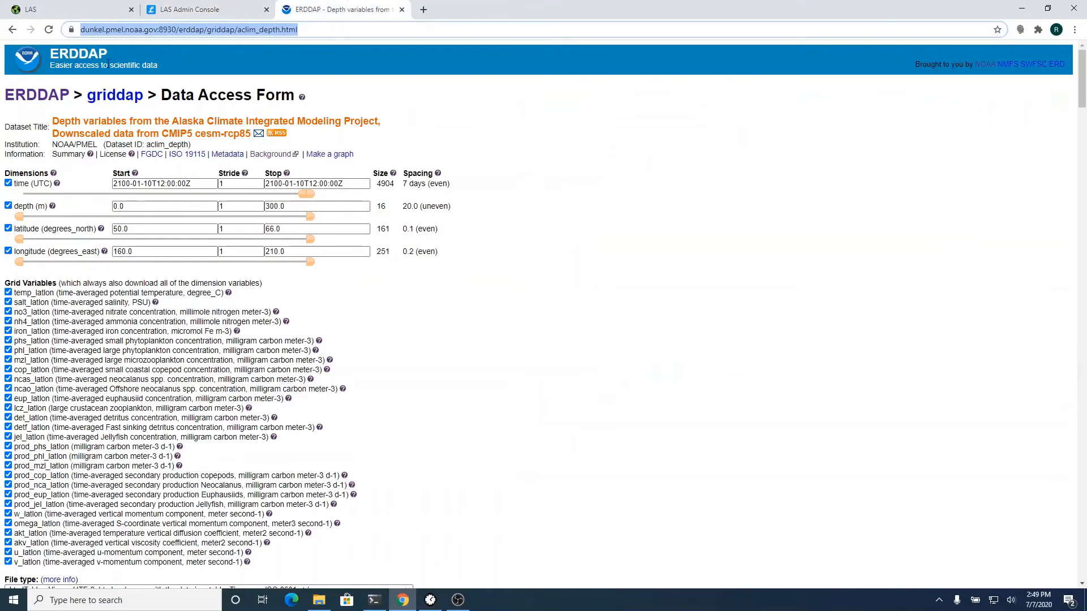
# - Add aclim_surface to ACLIM Data by changing the netCDF URL ending to 'surface'
pyautogui.click(10, 31)
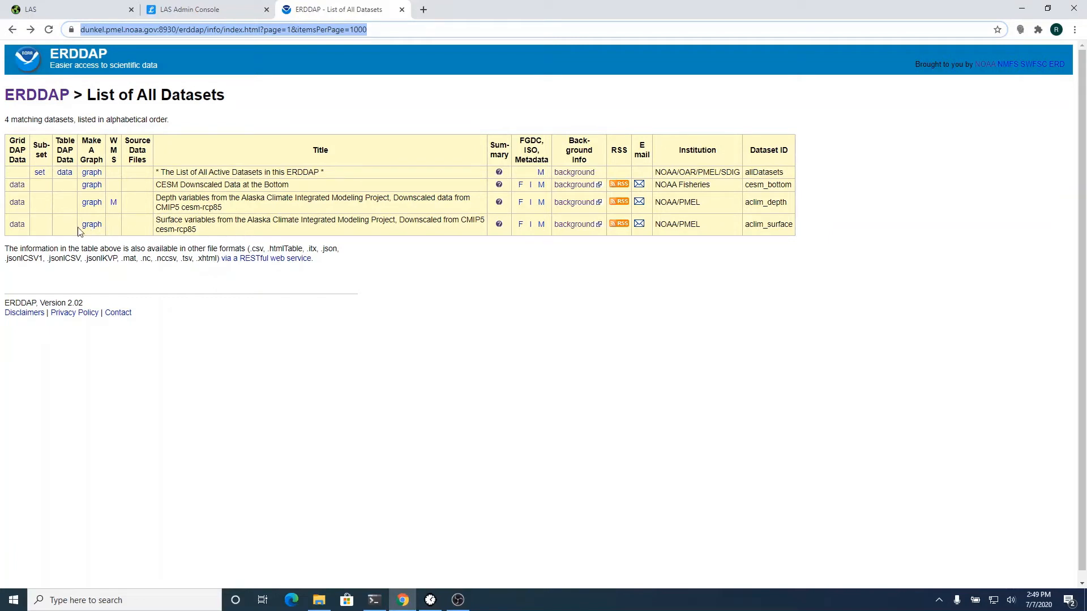
pyautogui.click(18, 225)
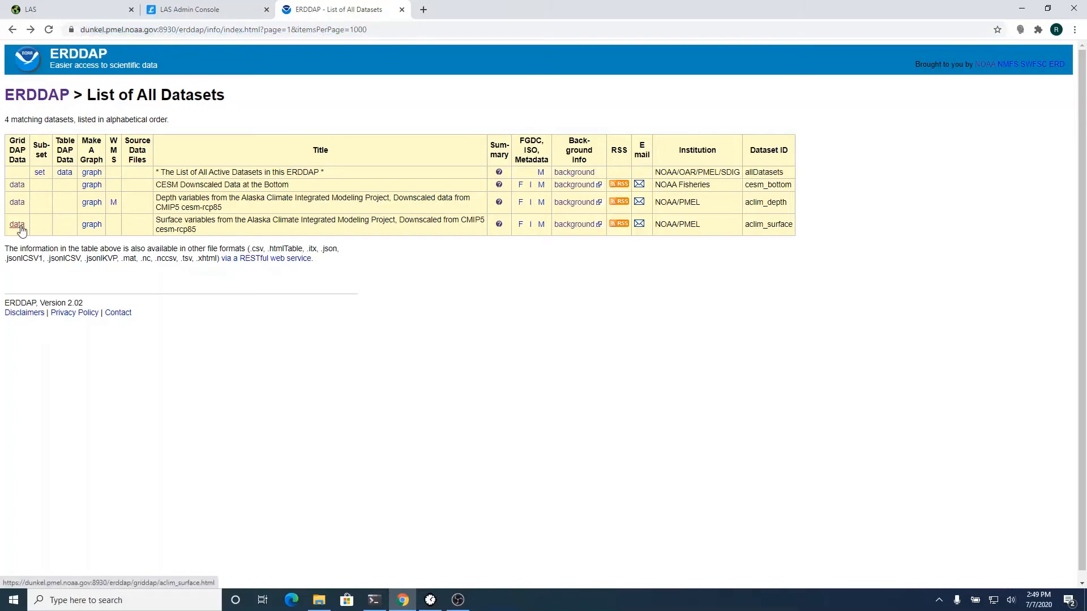
pyautogui.click(229, 10)
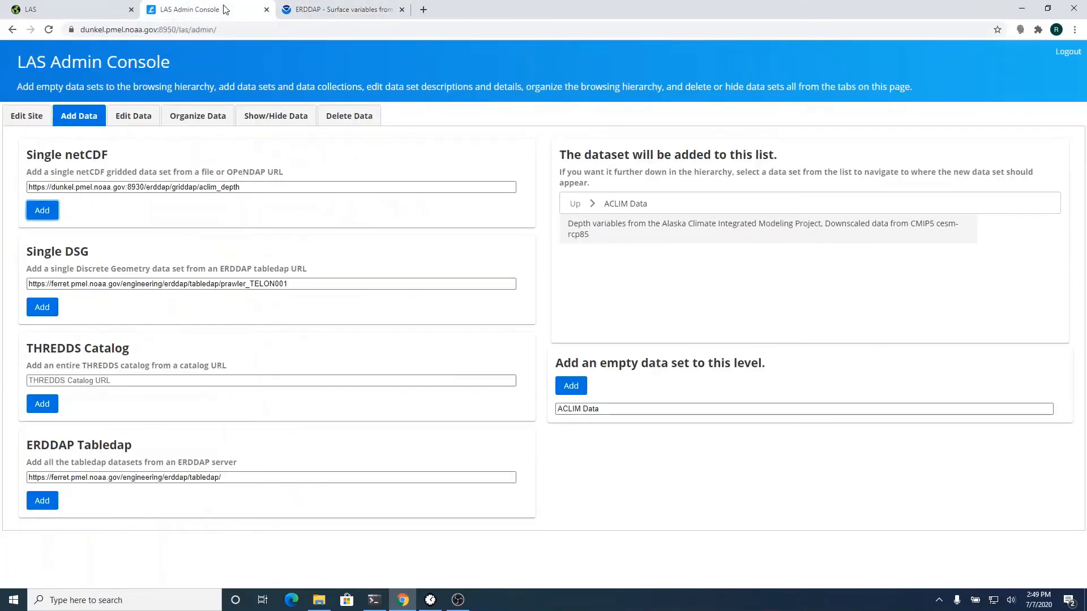
pyautogui.click(264, 192)
pyautogui.press('BackSpace')
pyautogui.press('BackSpace')
pyautogui.press('BackSpace')
pyautogui.press('BackSpace')
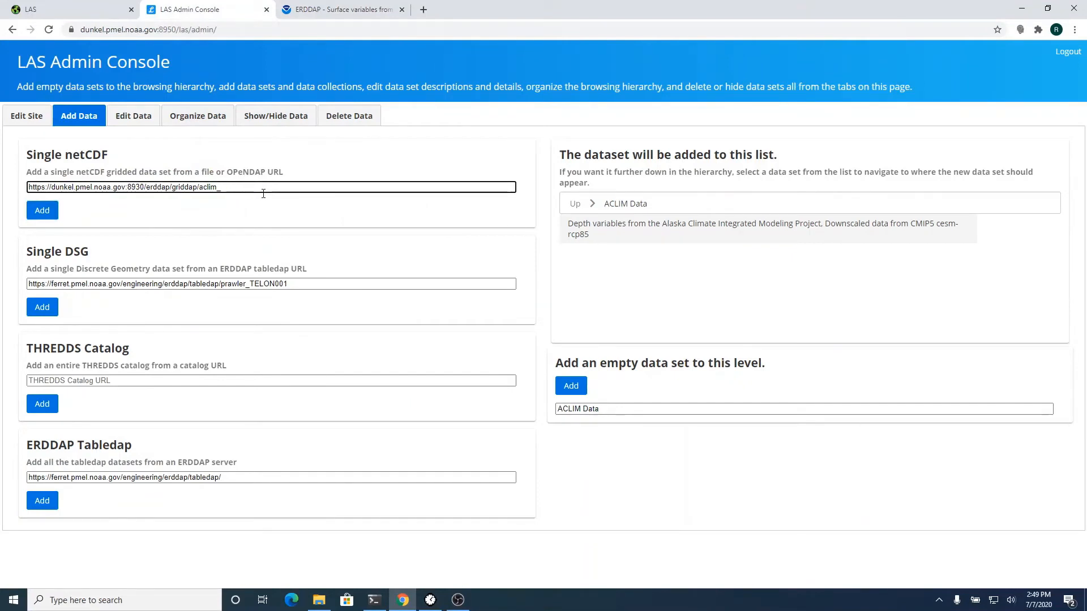
pyautogui.write('surface')
pyautogui.click(49, 214)
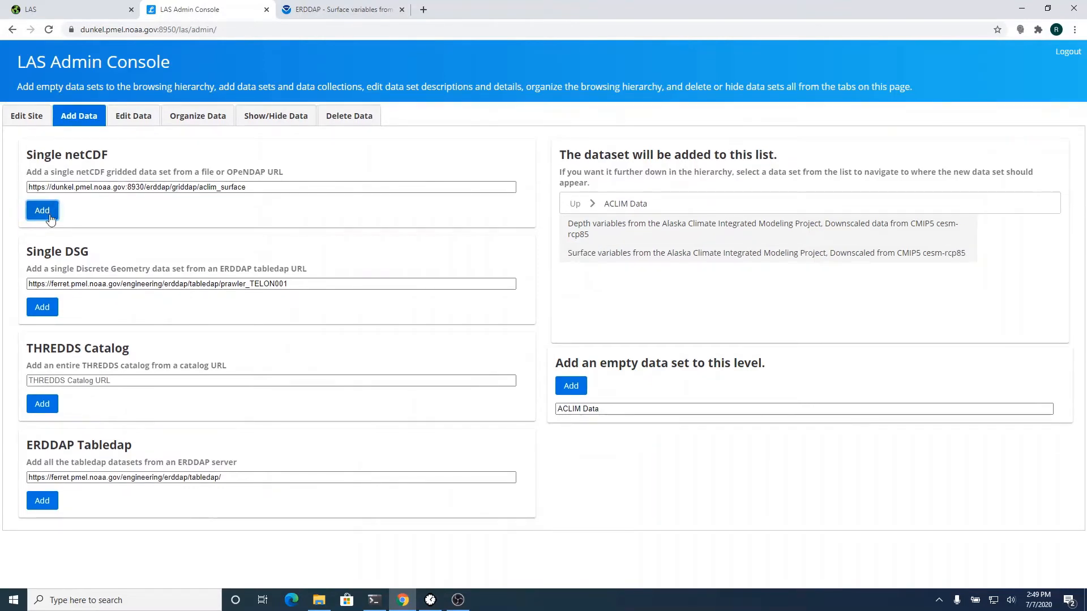
pyautogui.click(74, 9)
pyautogui.click(187, 29)
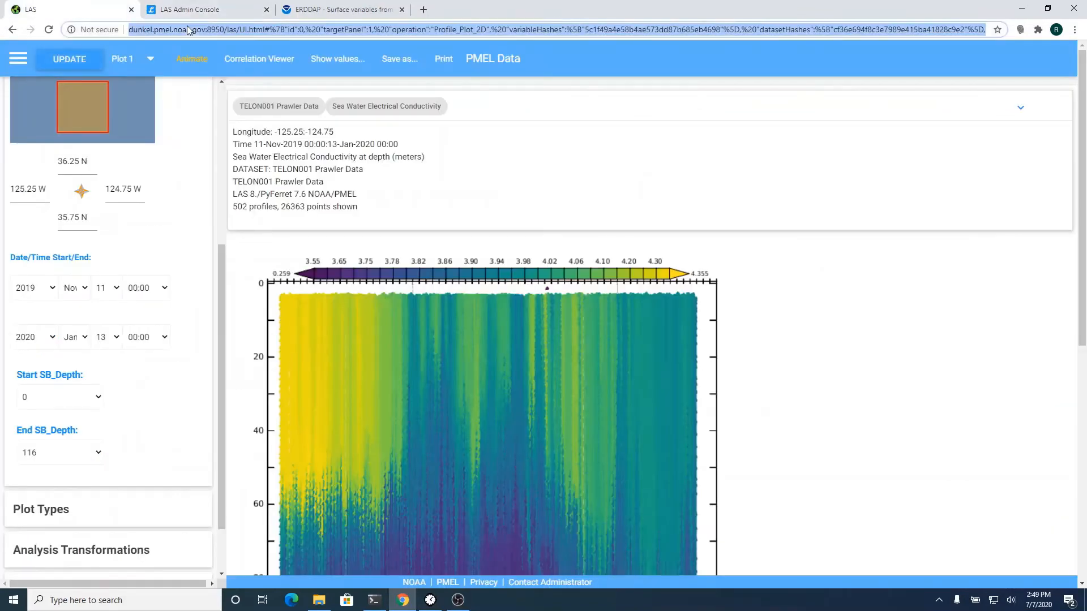
# - Reload the LAS UI.html page so ACLIM Data appears among 18 data sets
pyautogui.write('du')
pyautogui.press('Return')
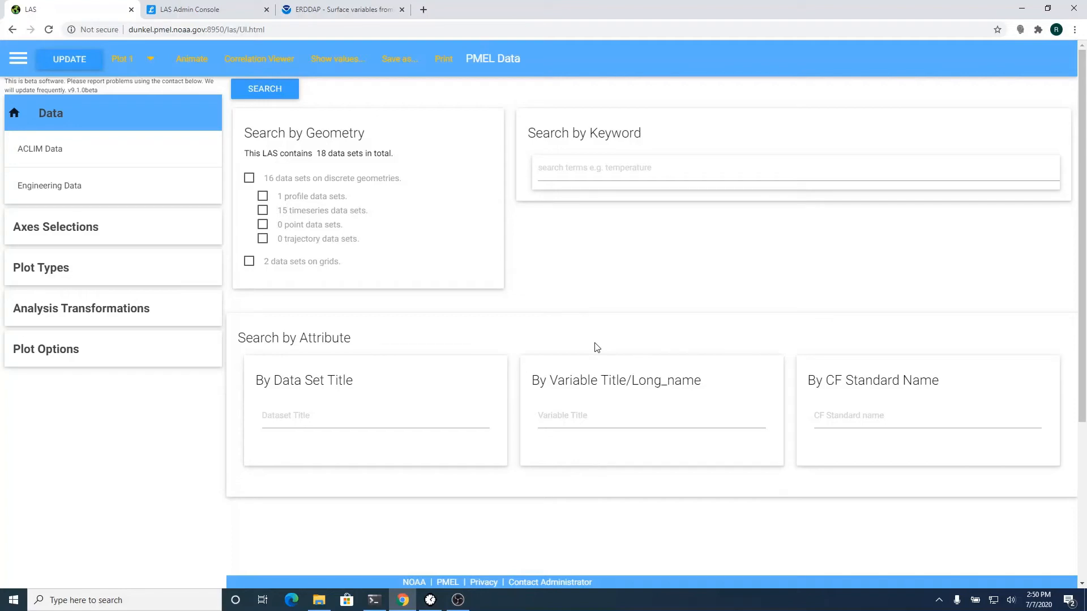
# - Search variable titles for 'flux' and open the Alaska Climate Surface variables dataset
pyautogui.click(604, 427)
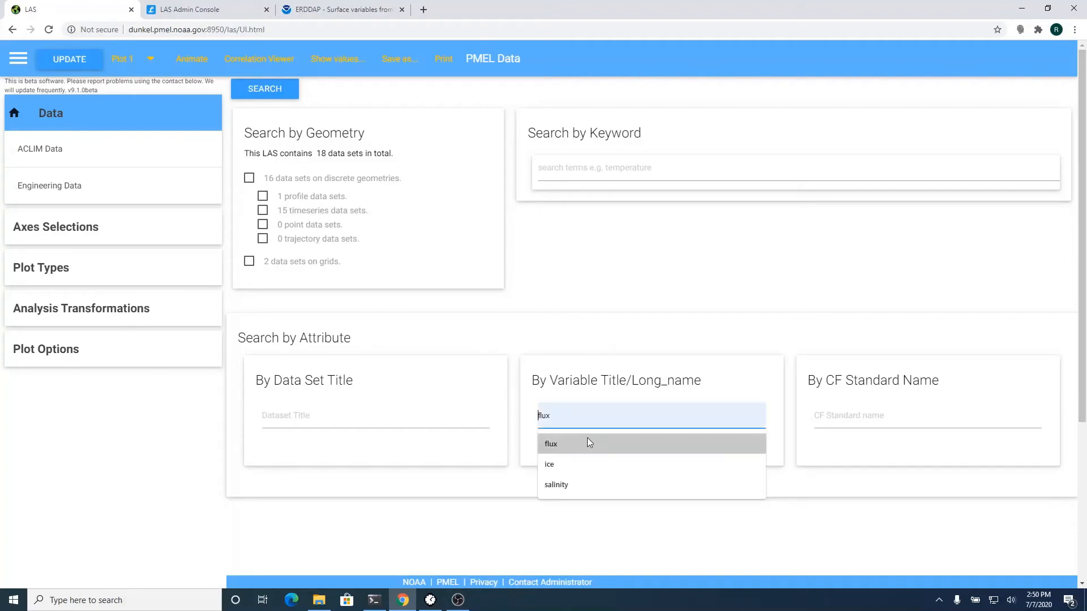
pyautogui.click(571, 444)
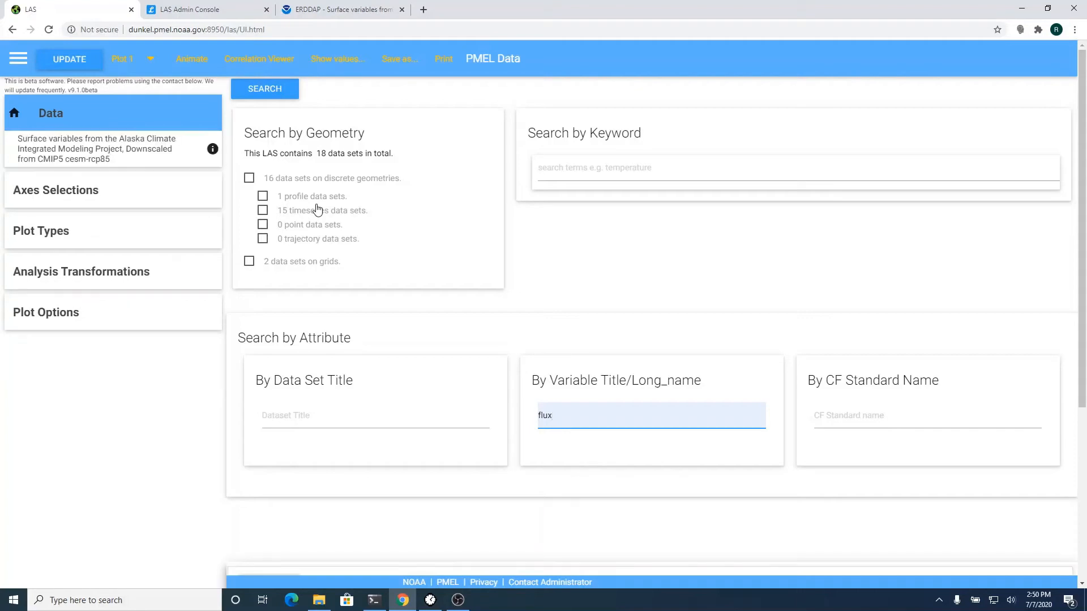
pyautogui.click(128, 153)
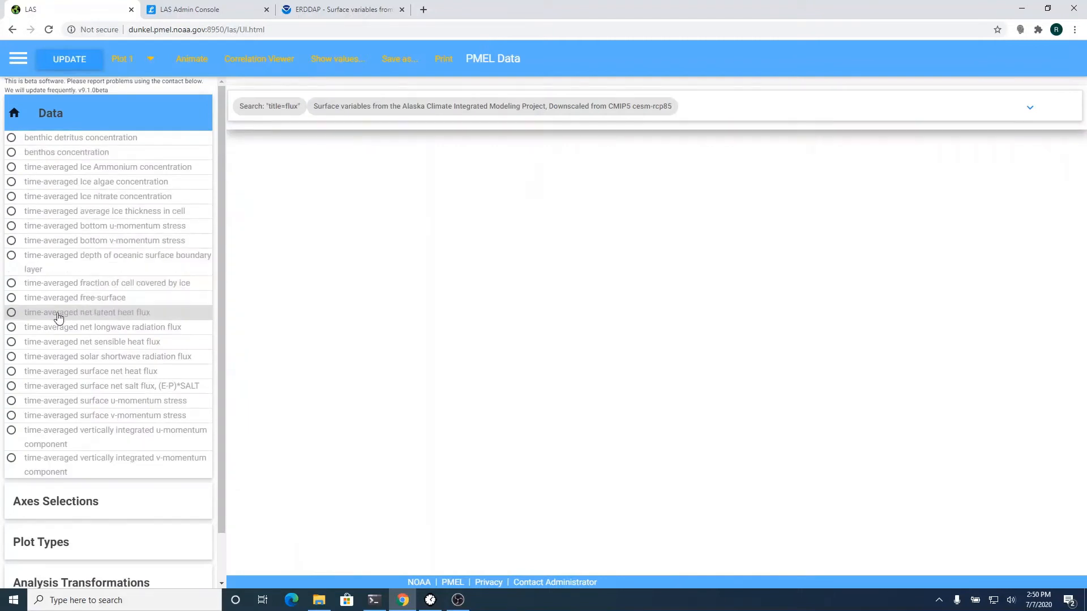
# - Map time-averaged net latent heat flux around Alaska for 22-JAN-2006
pyautogui.click(12, 313)
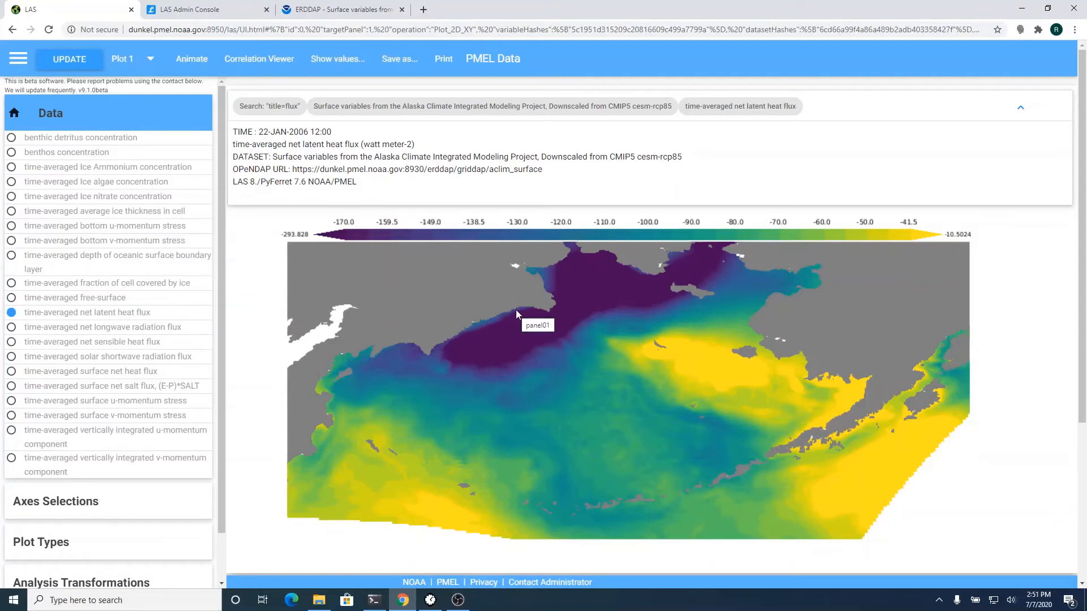
pyautogui.scroll(-3, 516, 311)
pyautogui.scroll(3, 516, 311)
pyautogui.scroll(1, 517, 314)
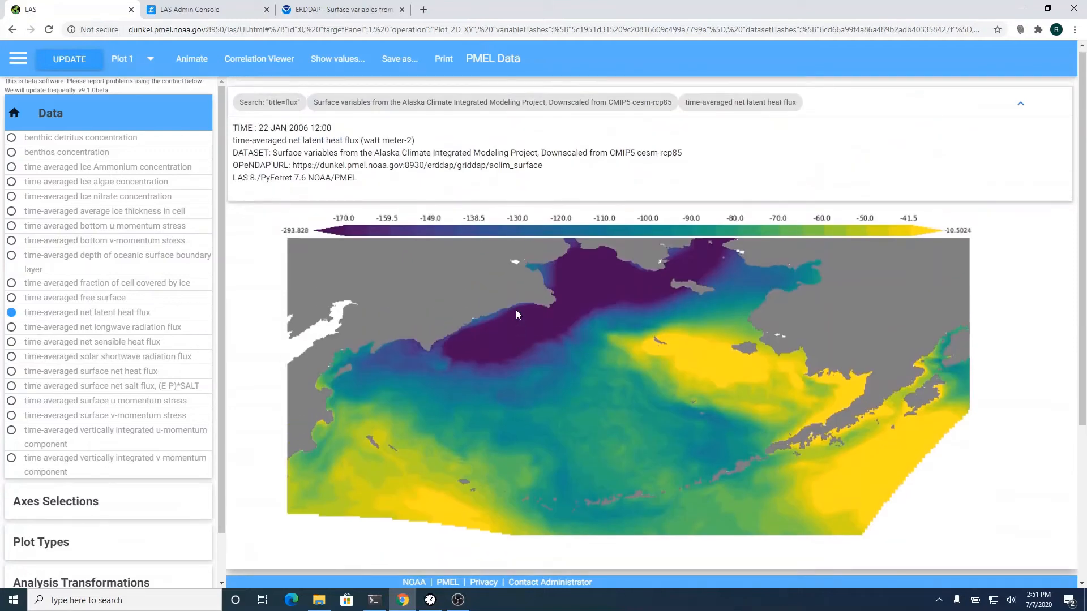
# - Switch the plot type to a time-series line plot
pyautogui.click(74, 506)
pyautogui.click(73, 508)
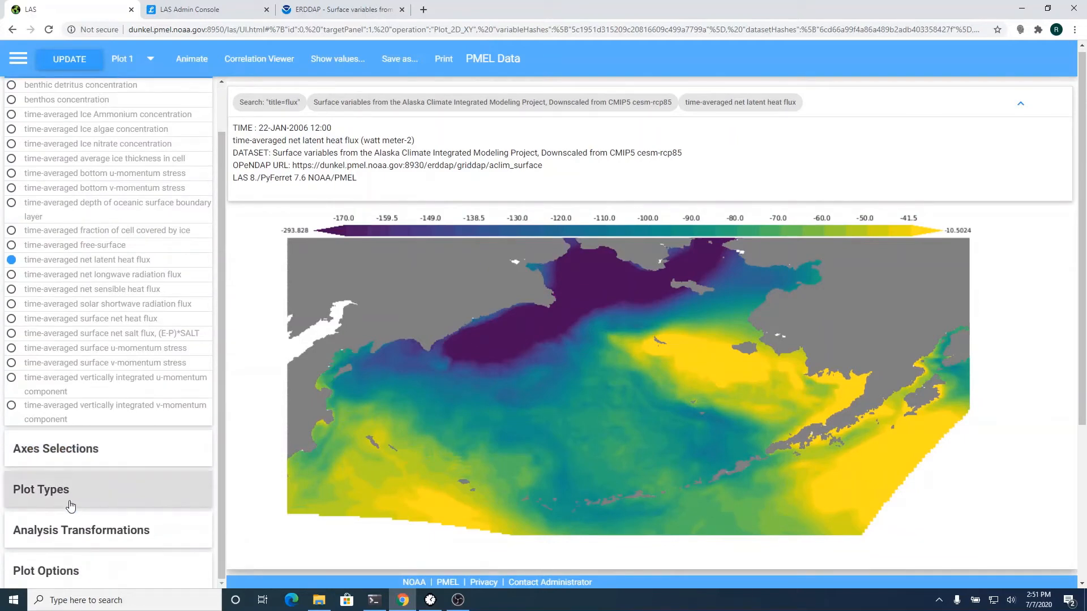
pyautogui.click(70, 505)
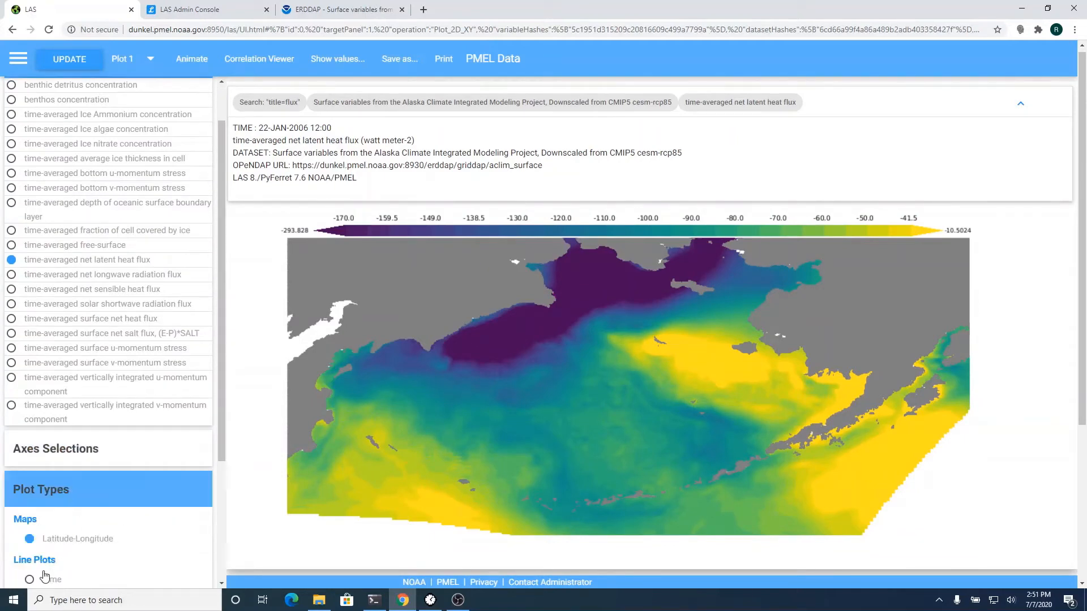
pyautogui.click(45, 578)
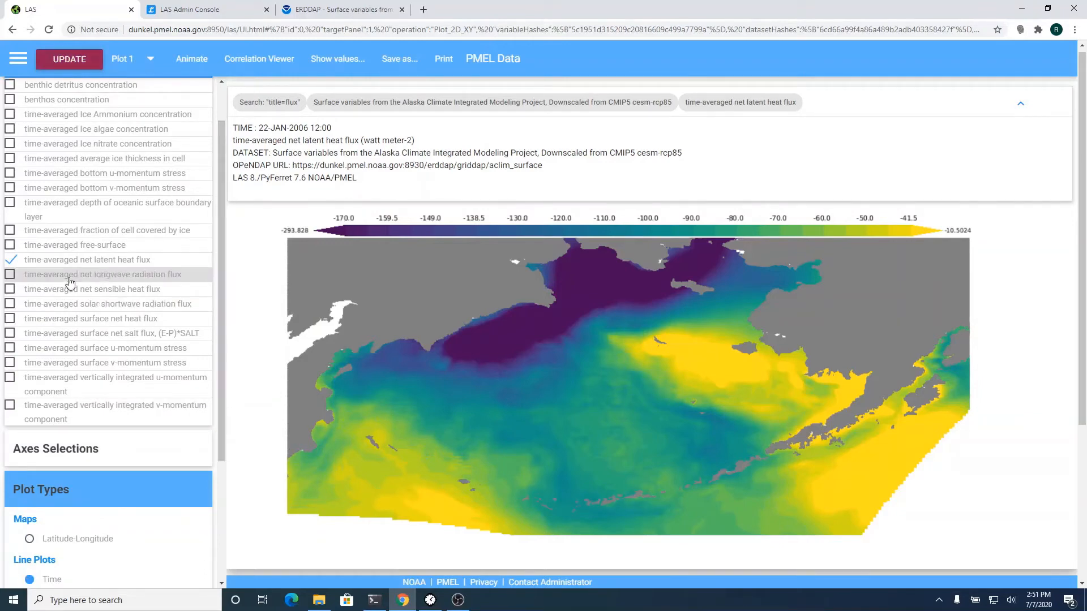
# - Add net longwave, net sensible, solar shortwave and surface net heat fluxes to the plot
pyautogui.click(10, 275)
pyautogui.click(10, 289)
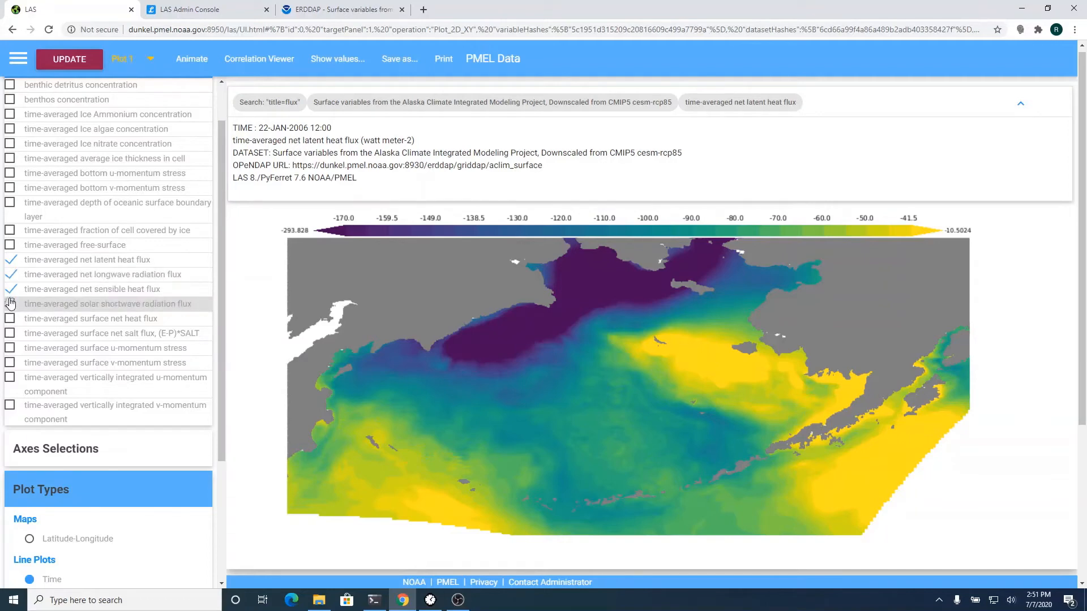
pyautogui.click(10, 304)
pyautogui.click(10, 320)
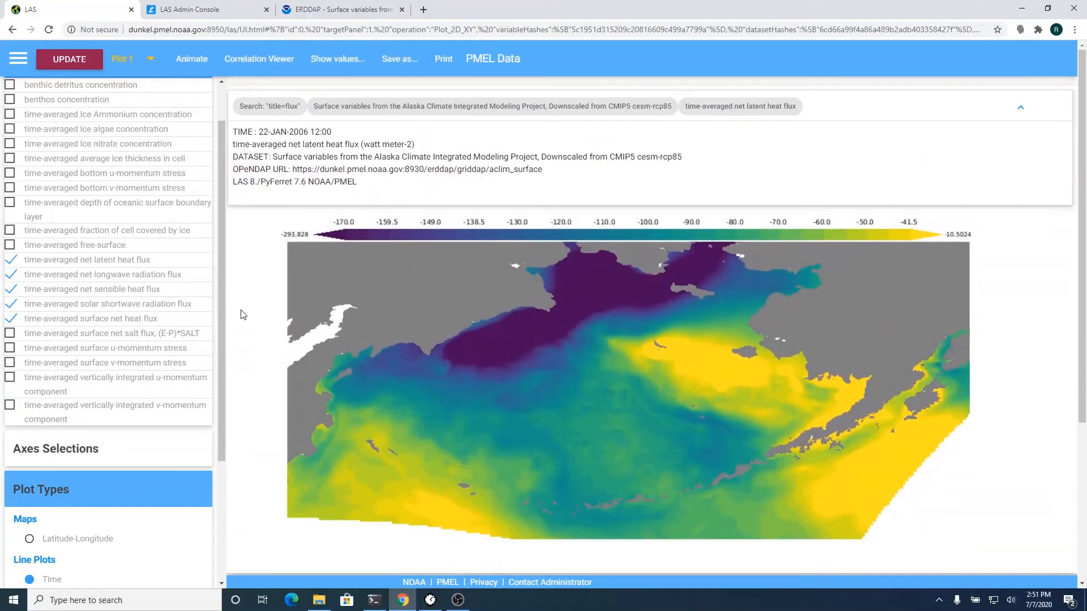
pyautogui.scroll(1, 223, 172)
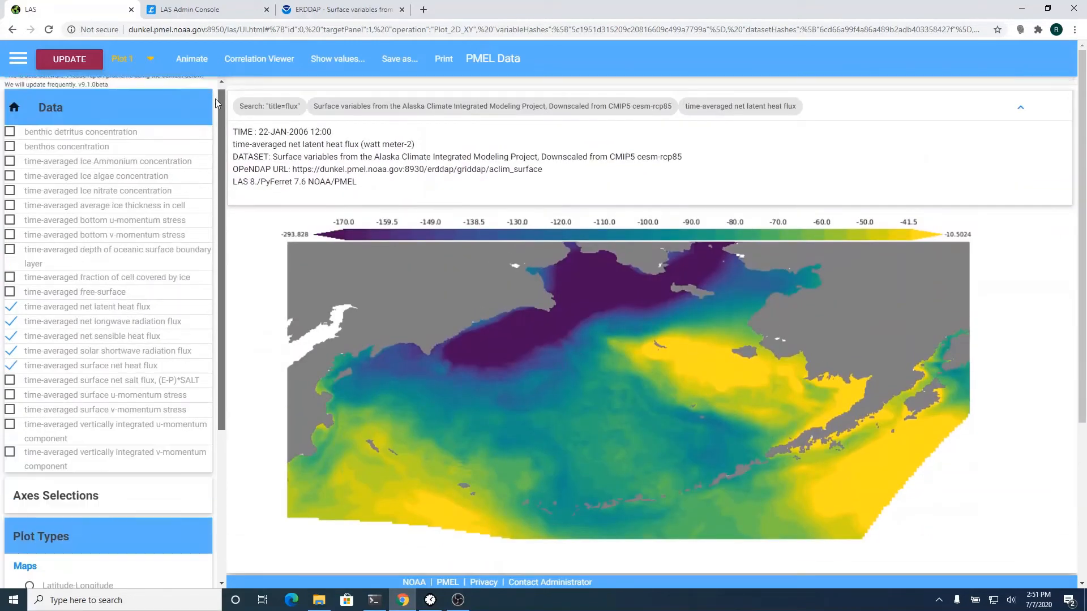
pyautogui.click(53, 118)
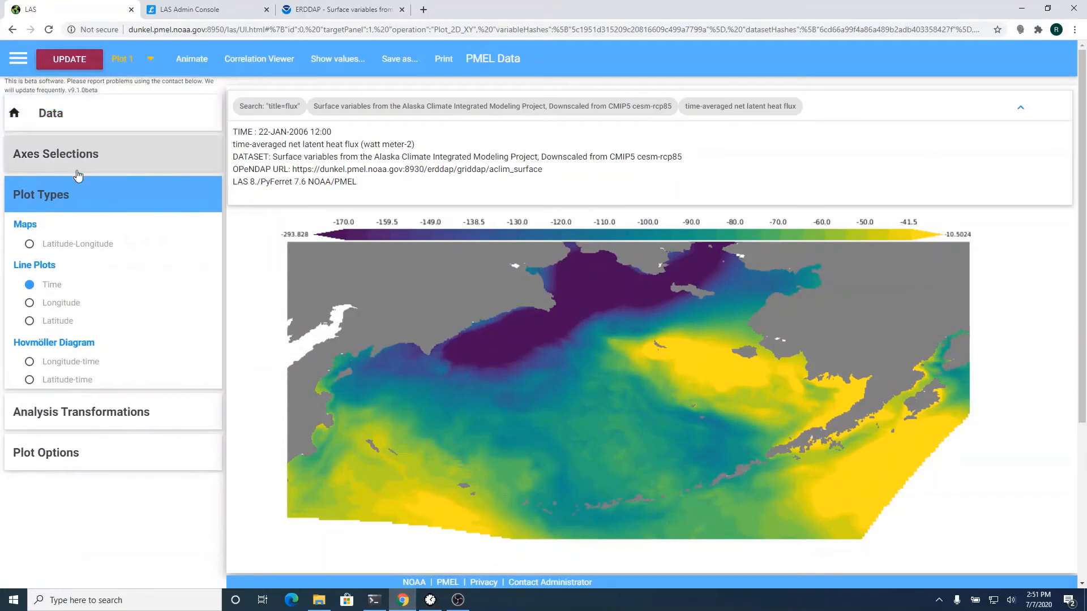
# - Show the region and time settings and zoom the region map in to Alaska
pyautogui.click(80, 153)
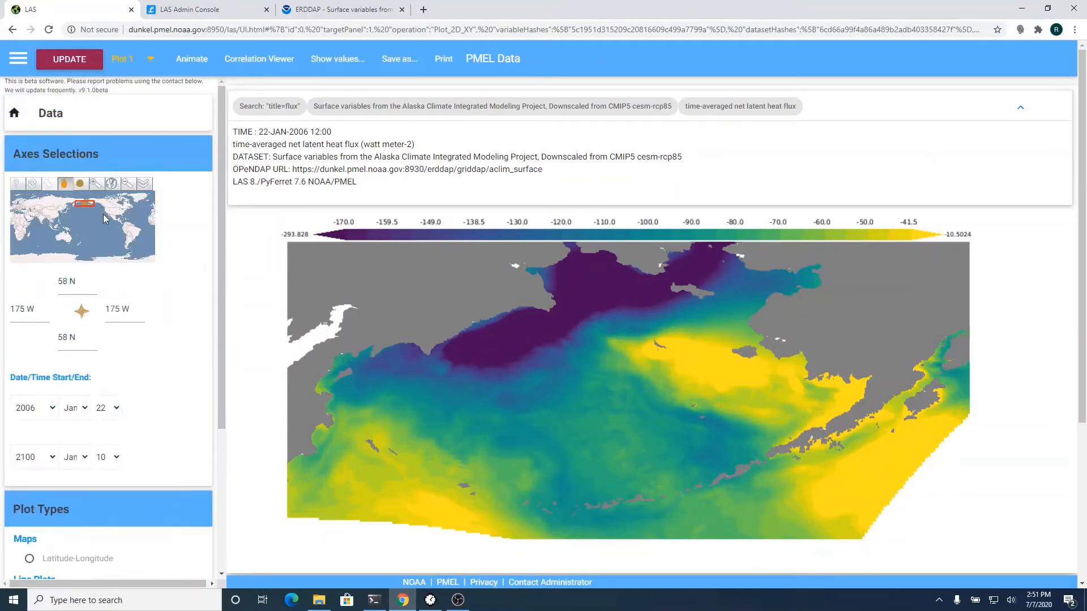
pyautogui.scroll(-1, 103, 214)
pyautogui.click(94, 154)
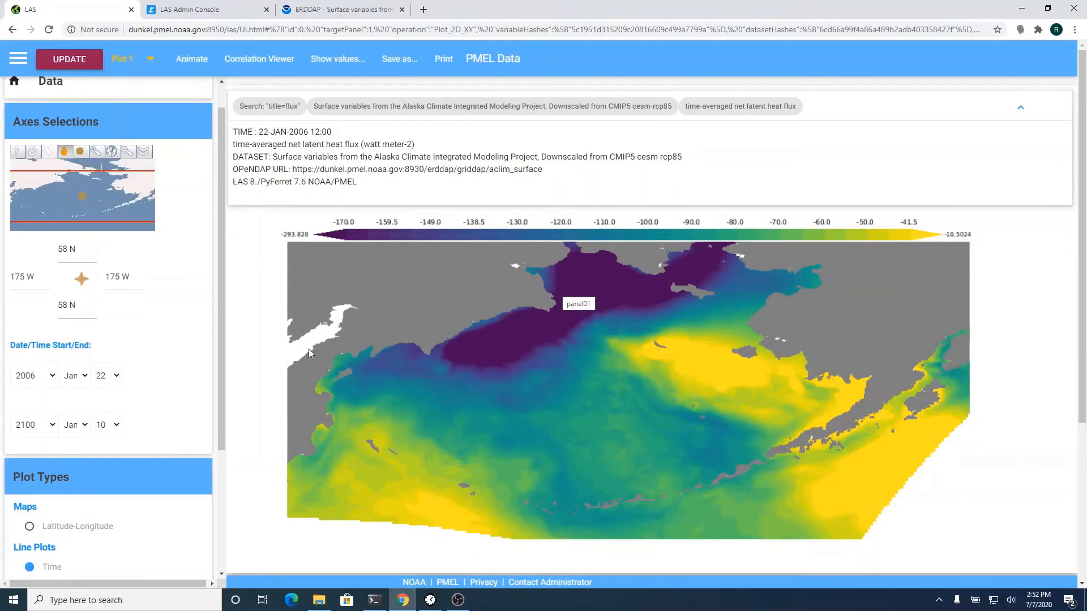
# - Set the time range to start in 2021 and end in 2026
pyautogui.click(35, 429)
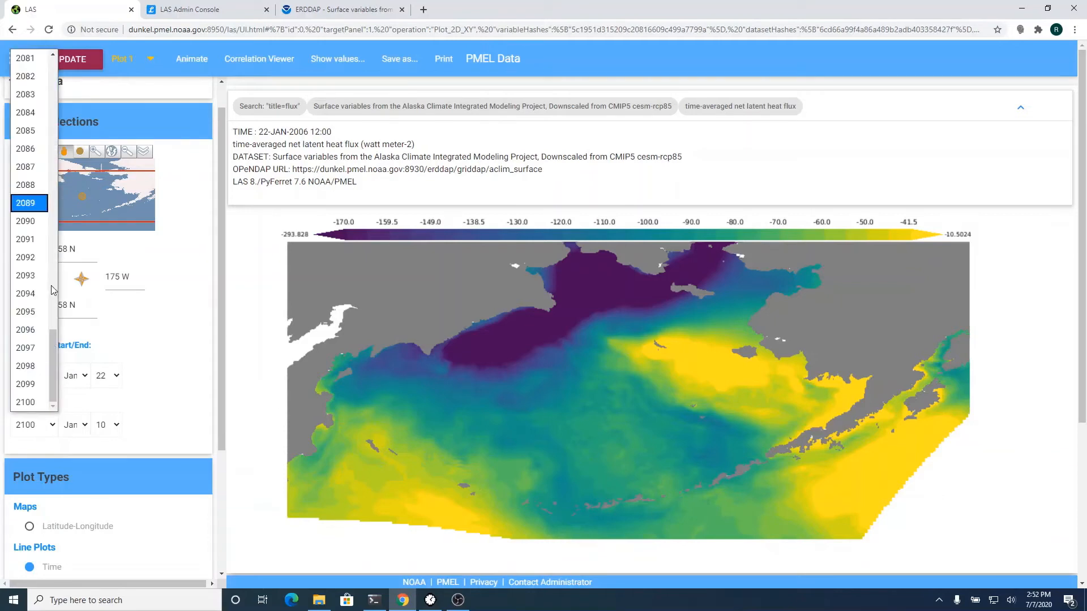
pyautogui.moveTo(53, 365); pyautogui.dragTo(53, 93)
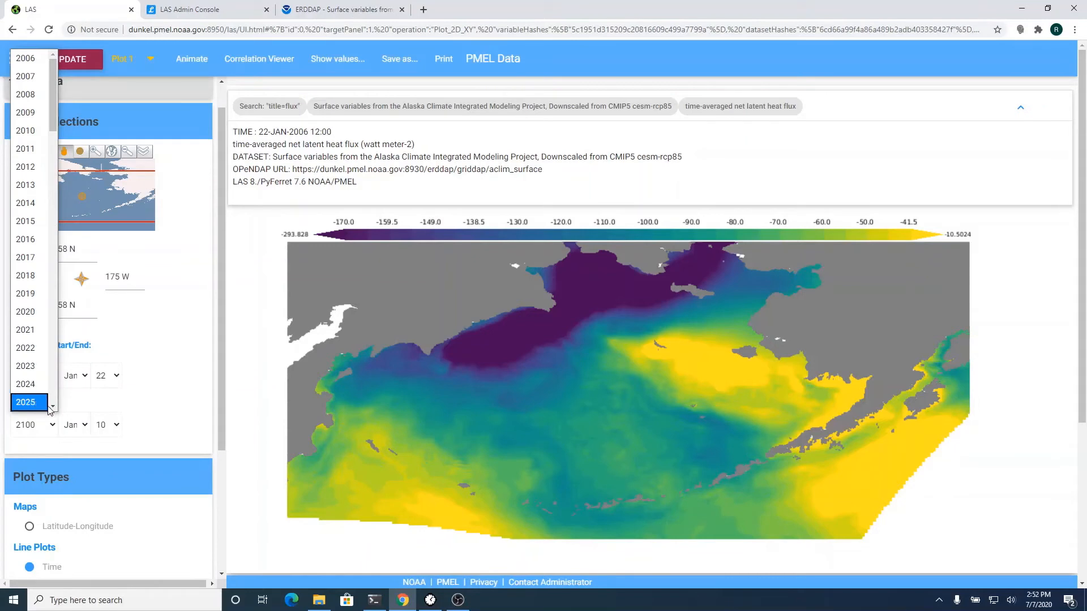
pyautogui.scroll(-1, 49, 407)
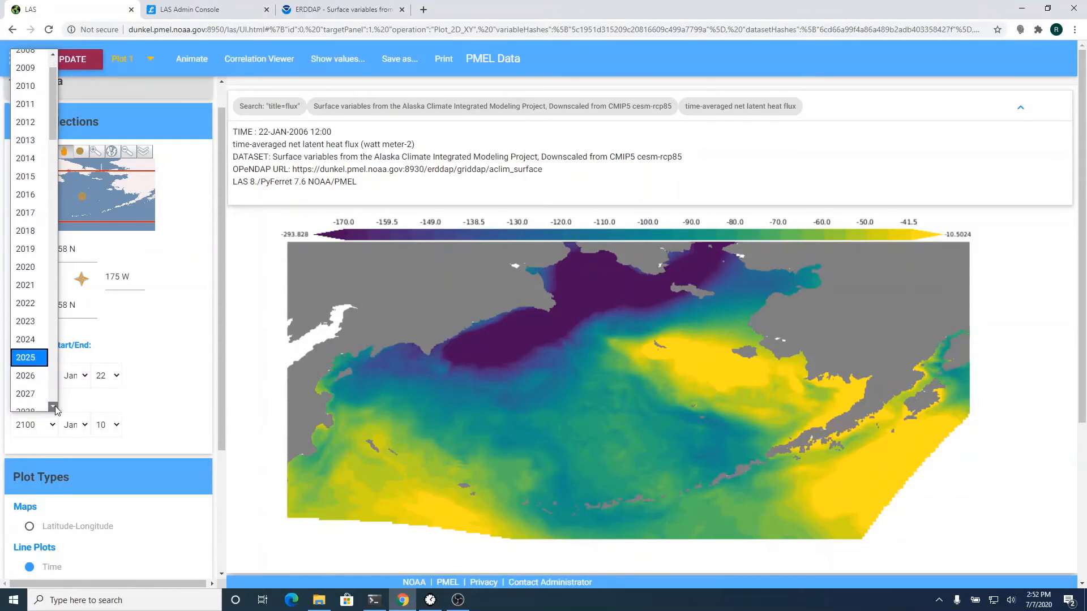
pyautogui.click(27, 381)
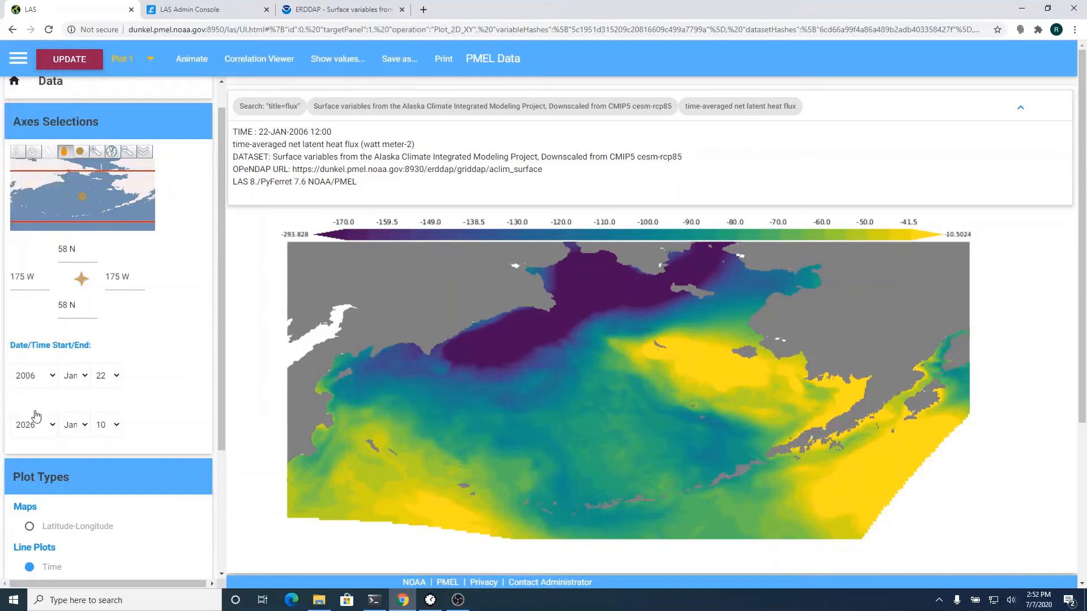
pyautogui.click(41, 376)
pyautogui.click(28, 281)
pyautogui.scroll(-1, 260, 395)
pyautogui.scroll(1, 261, 395)
# - Redraw the five flux variables as a time-series line plot and hide the plot info to reveal the legend
pyautogui.click(80, 58)
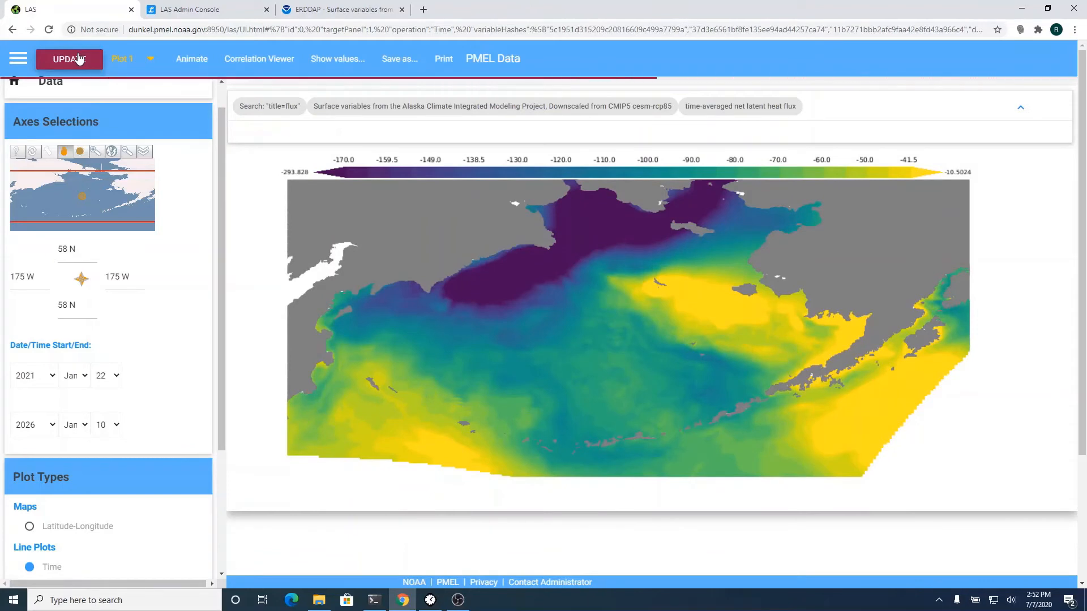
pyautogui.click(106, 130)
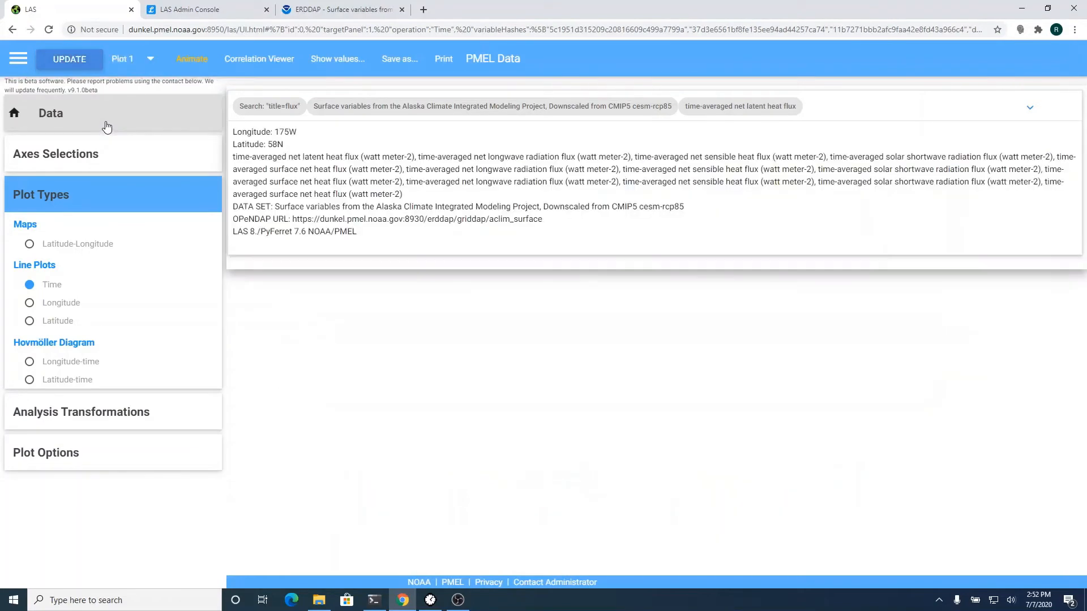
pyautogui.click(106, 126)
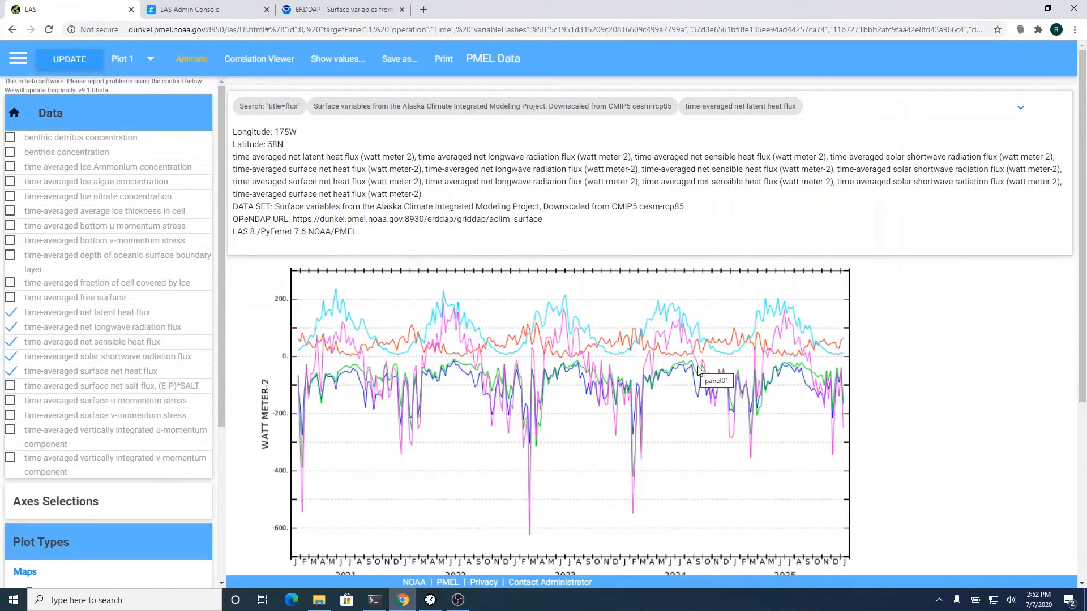
pyautogui.click(1021, 109)
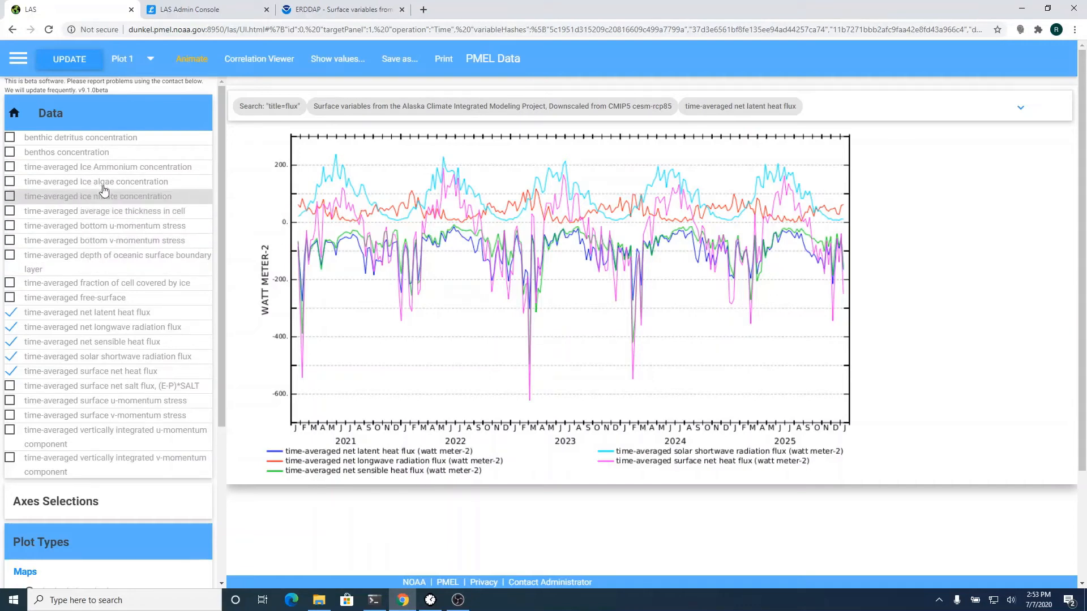
# - Map time-averaged 'average ice thickness in cell' for 24-JAN-2021 as a latitude-longitude plot
pyautogui.click(71, 501)
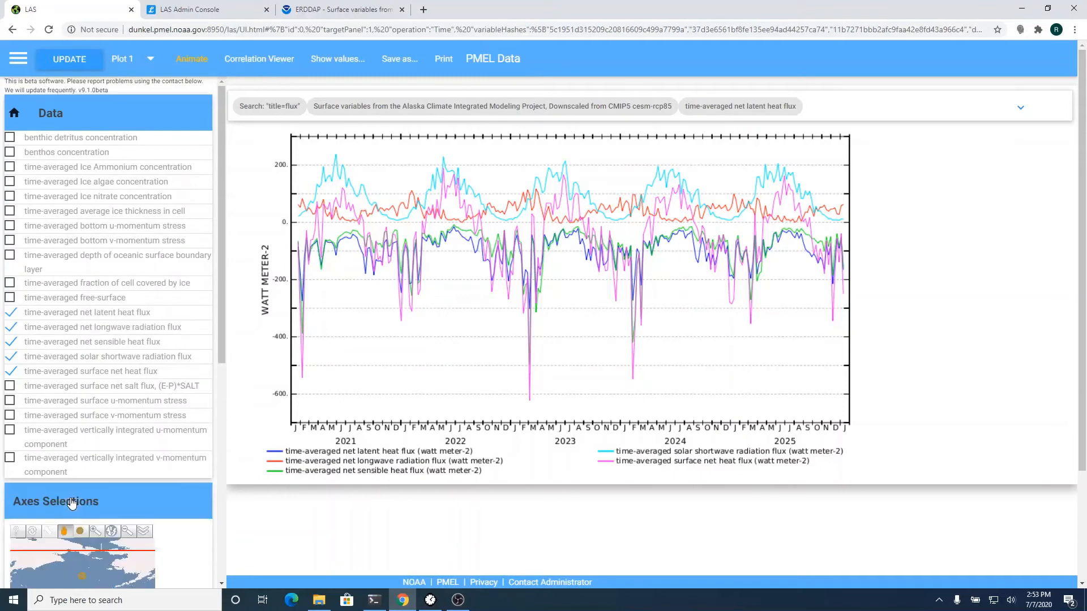
pyautogui.scroll(-3, 72, 499)
pyautogui.scroll(-5, 71, 499)
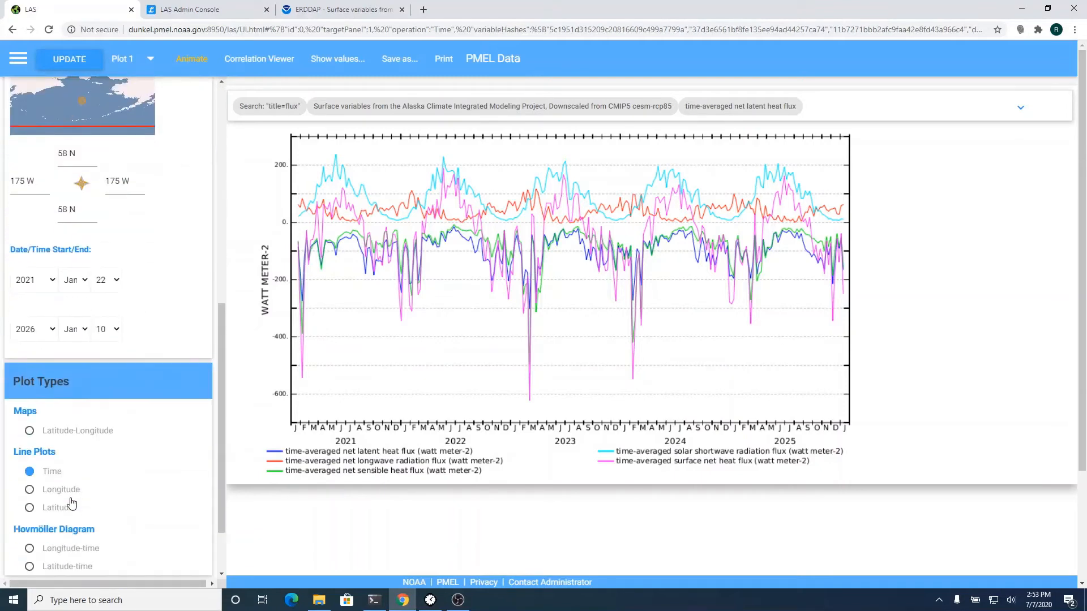
pyautogui.scroll(-1, 78, 438)
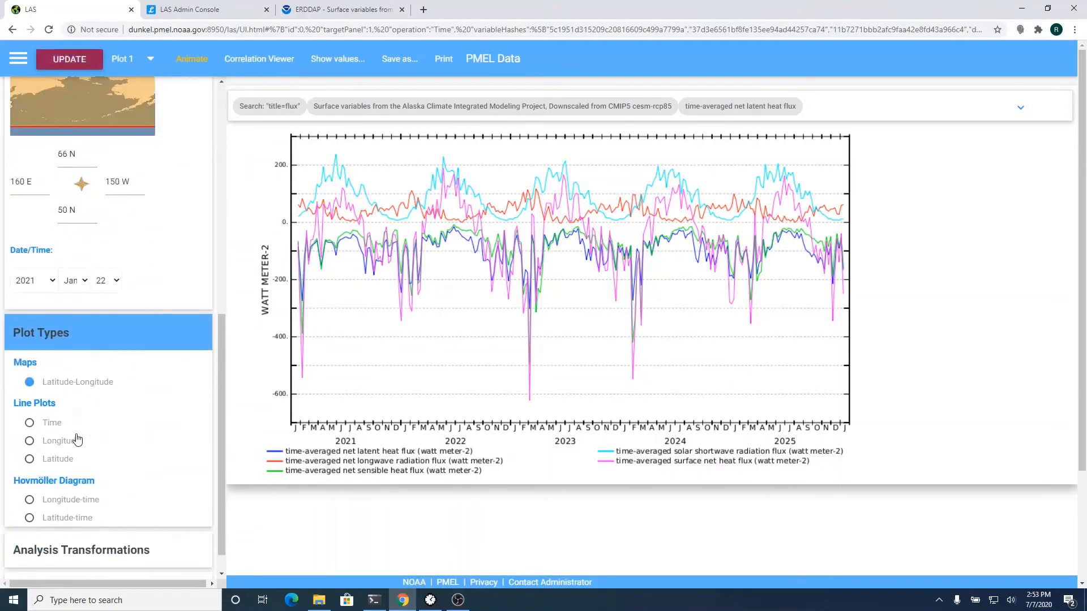
pyautogui.scroll(8, 78, 439)
pyautogui.scroll(1, 78, 439)
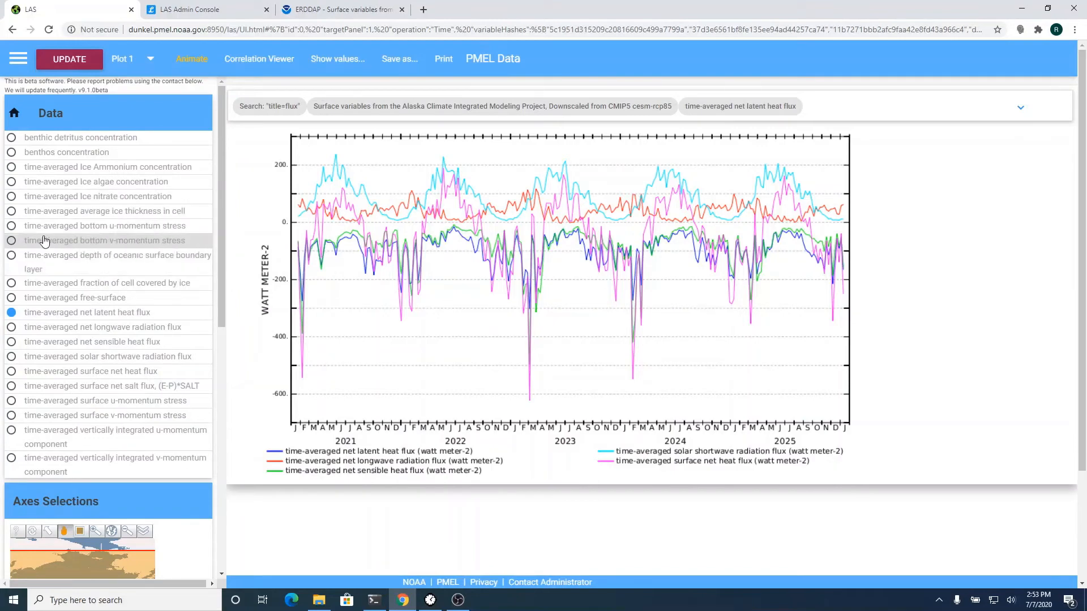
pyautogui.click(12, 213)
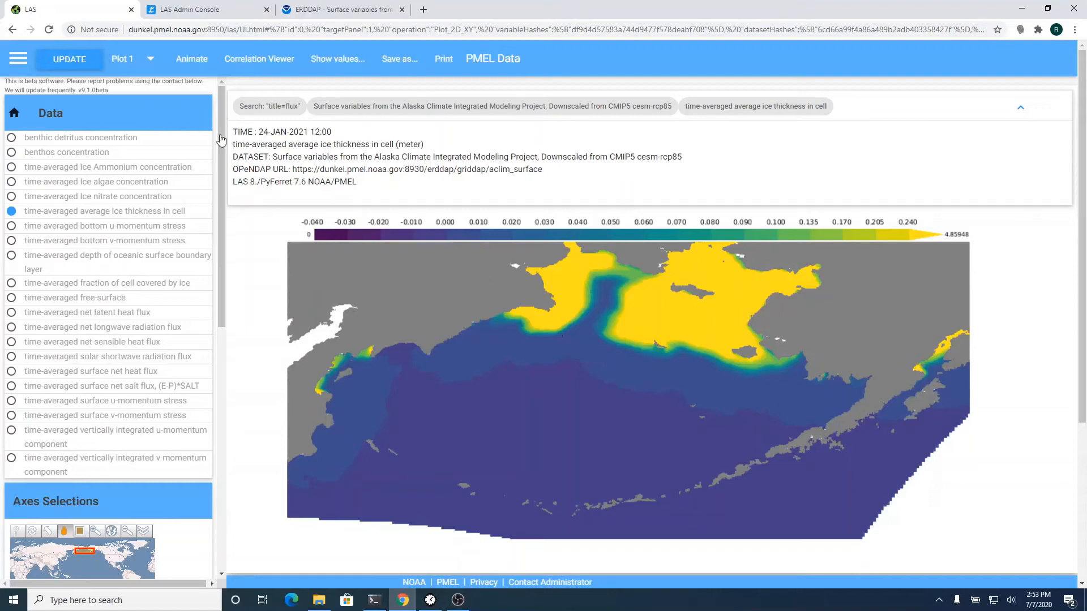
# - Build an ice thickness animation starting in 2021 with a frame-skip value of 260
pyautogui.click(199, 69)
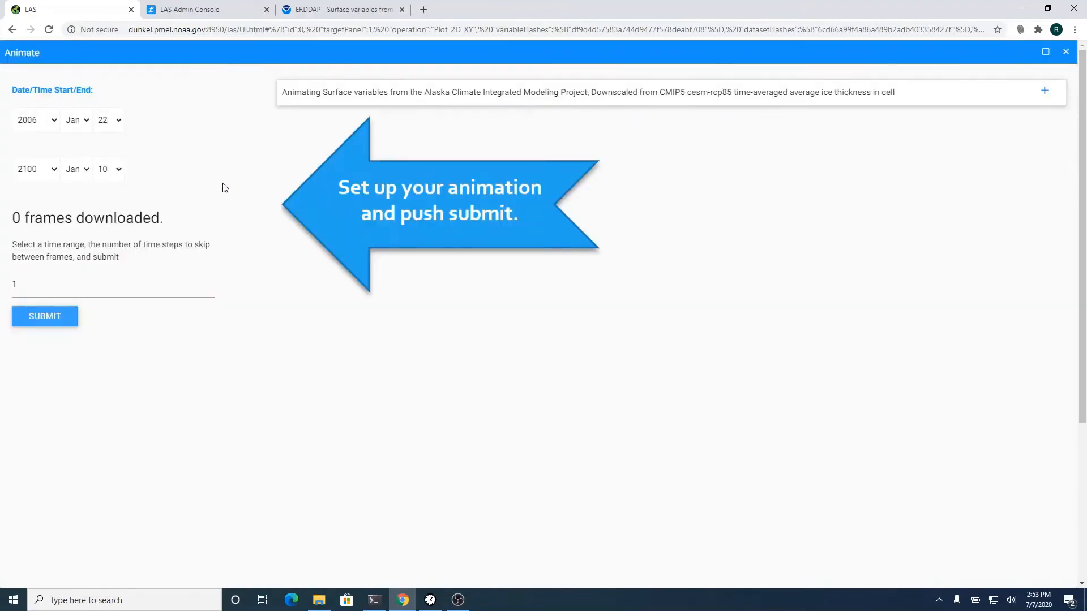
pyautogui.click(43, 129)
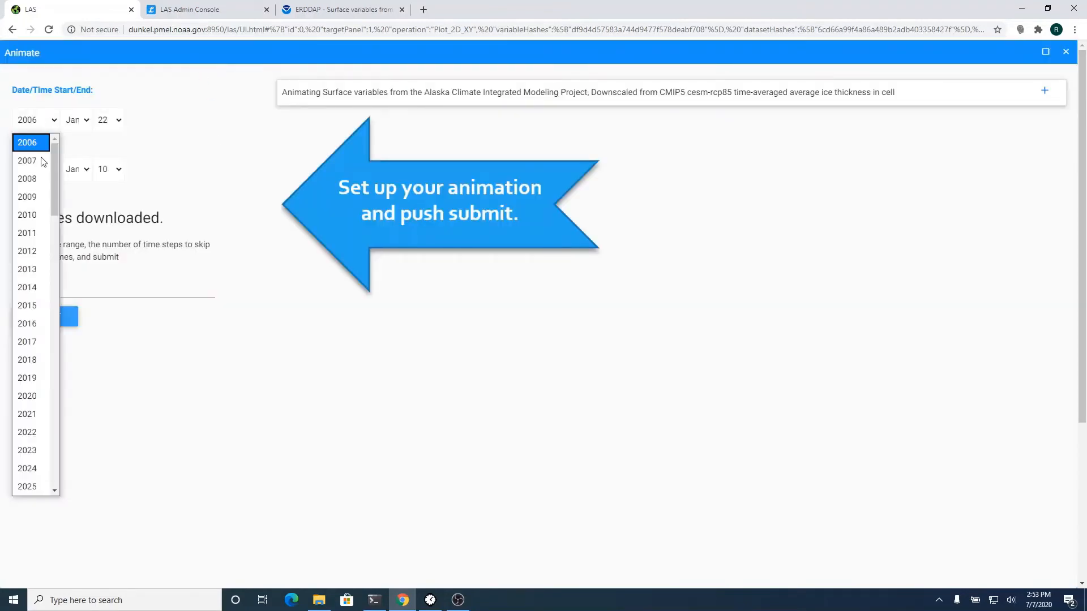
pyautogui.click(40, 416)
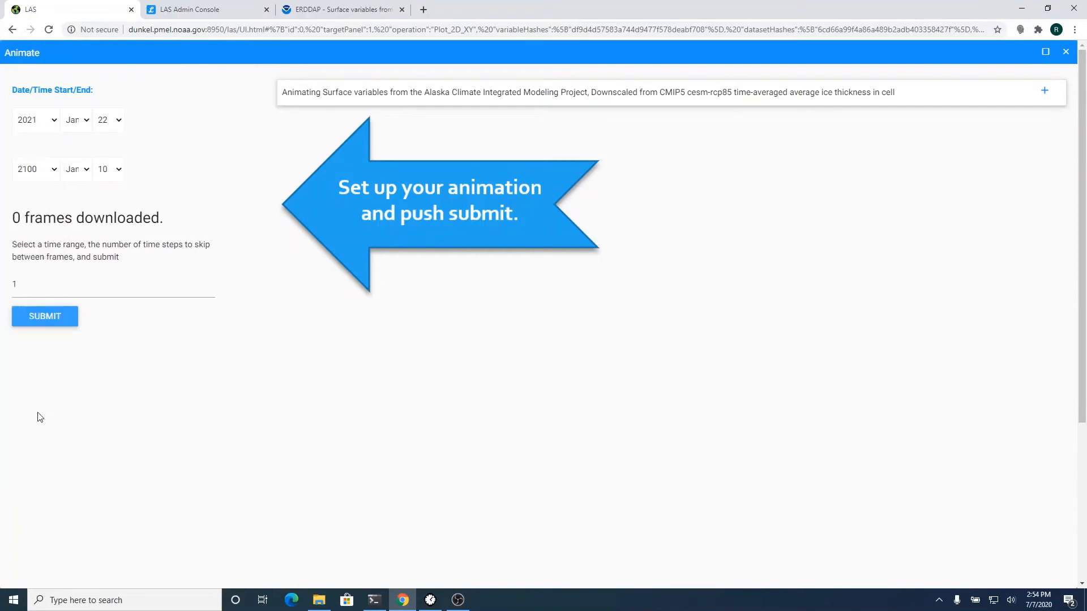
pyautogui.doubleClick(48, 291)
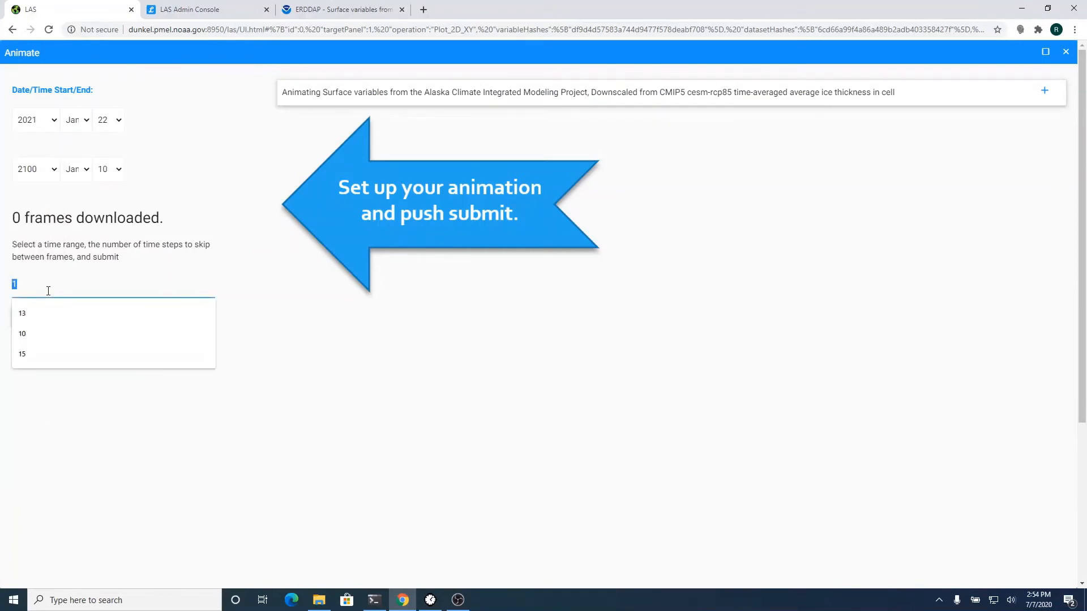
pyautogui.write('260')
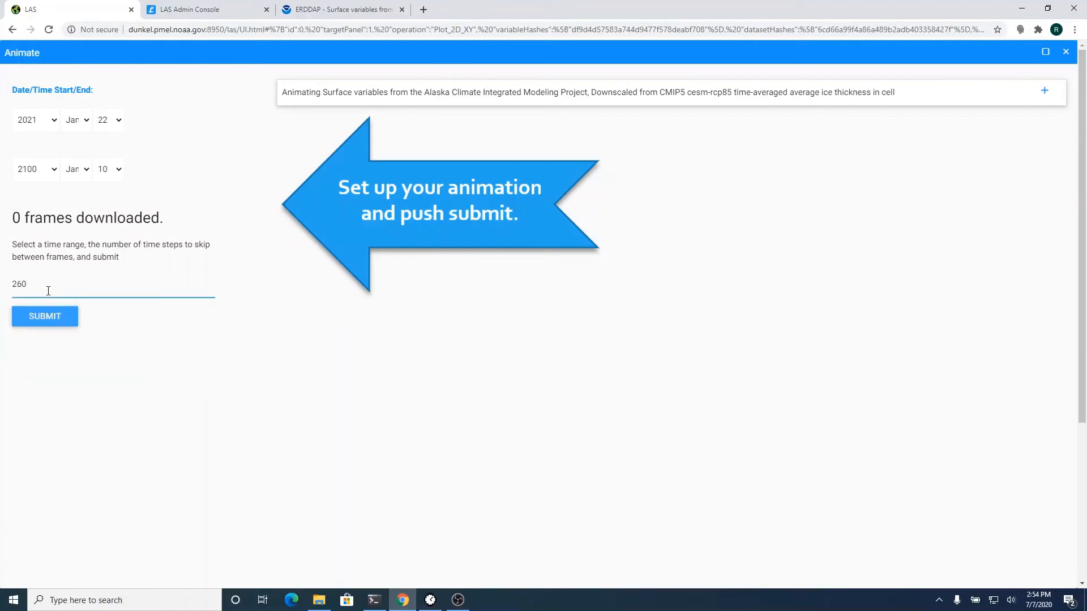
pyautogui.click(55, 330)
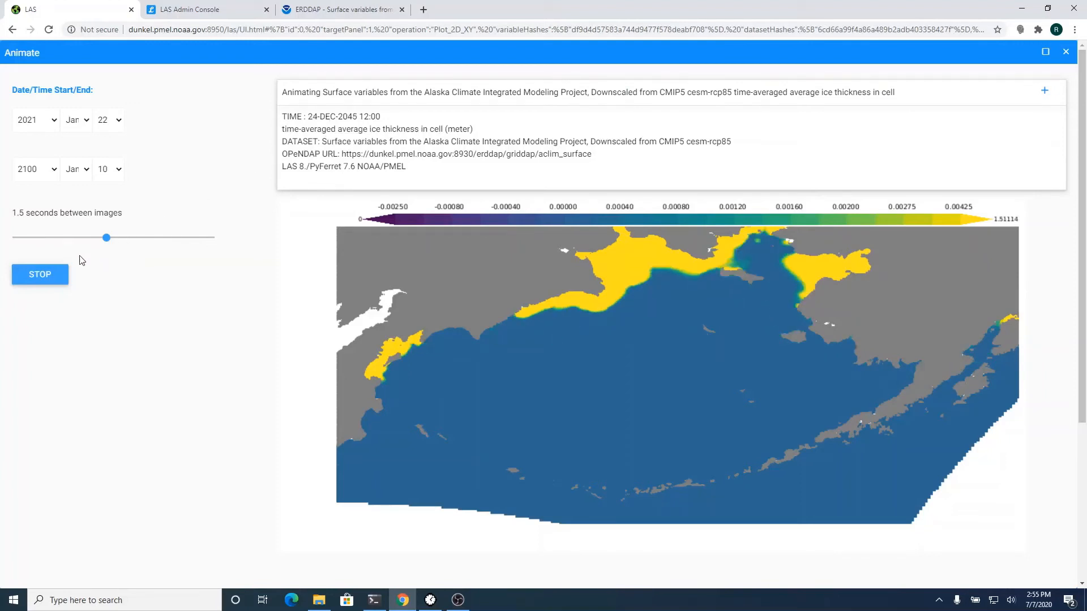
# - Pause the animation, step forward one frame, then step back three frames
pyautogui.click(57, 274)
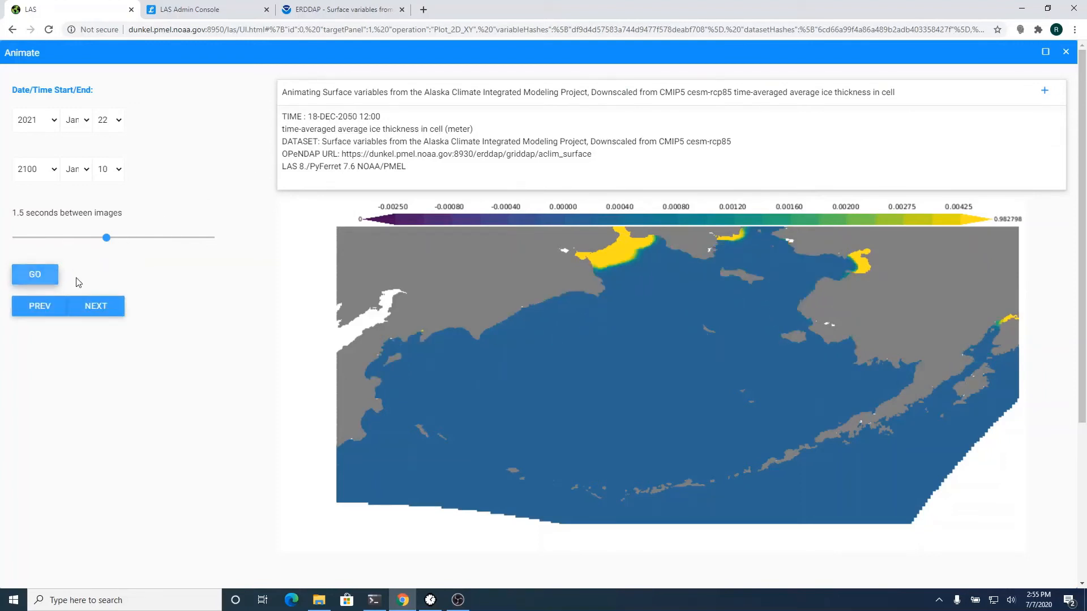
pyautogui.click(100, 309)
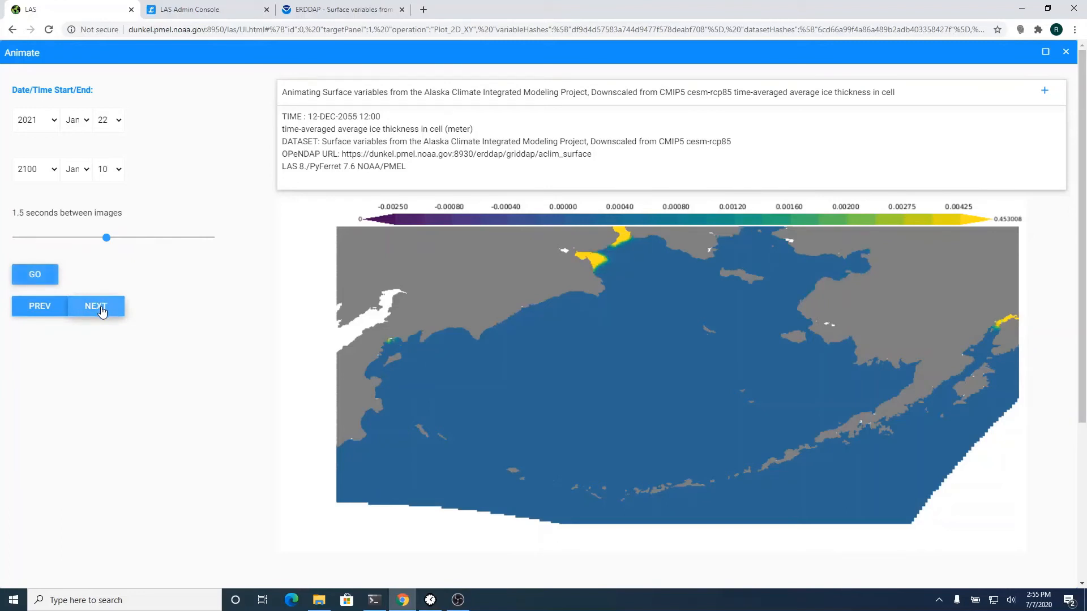
pyautogui.click(36, 307)
pyautogui.click(37, 308)
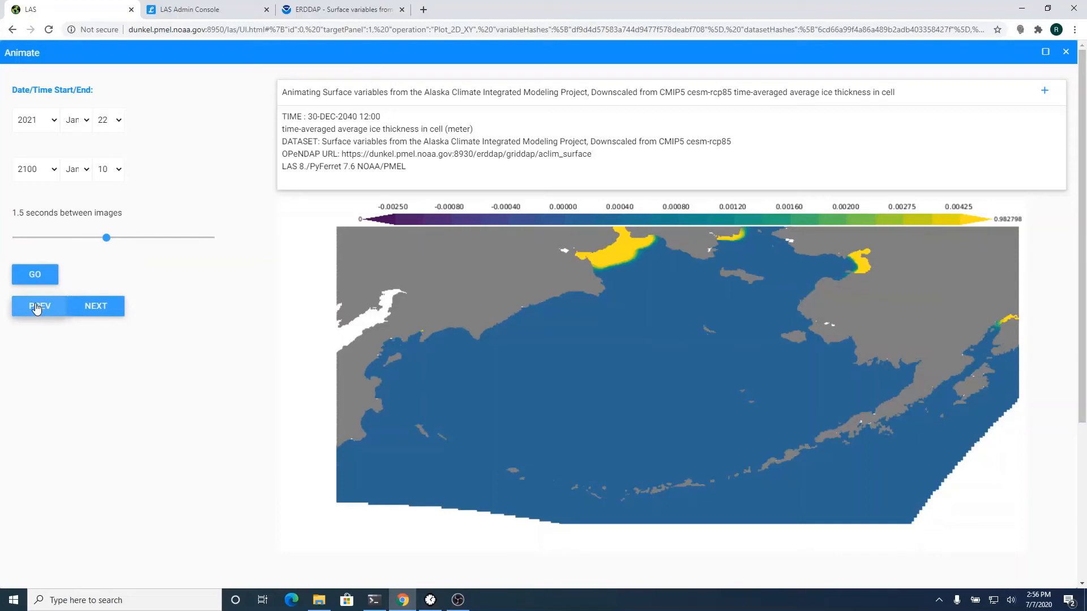
pyautogui.click(36, 308)
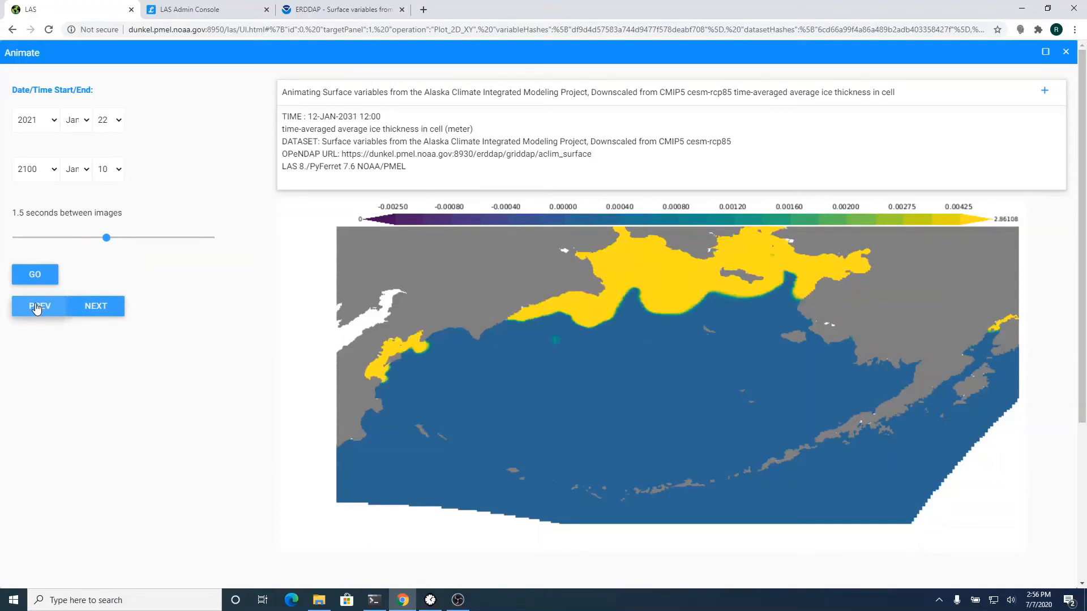
# - Resume the animation at 0.9 seconds per image, then close the animation view
pyautogui.click(44, 275)
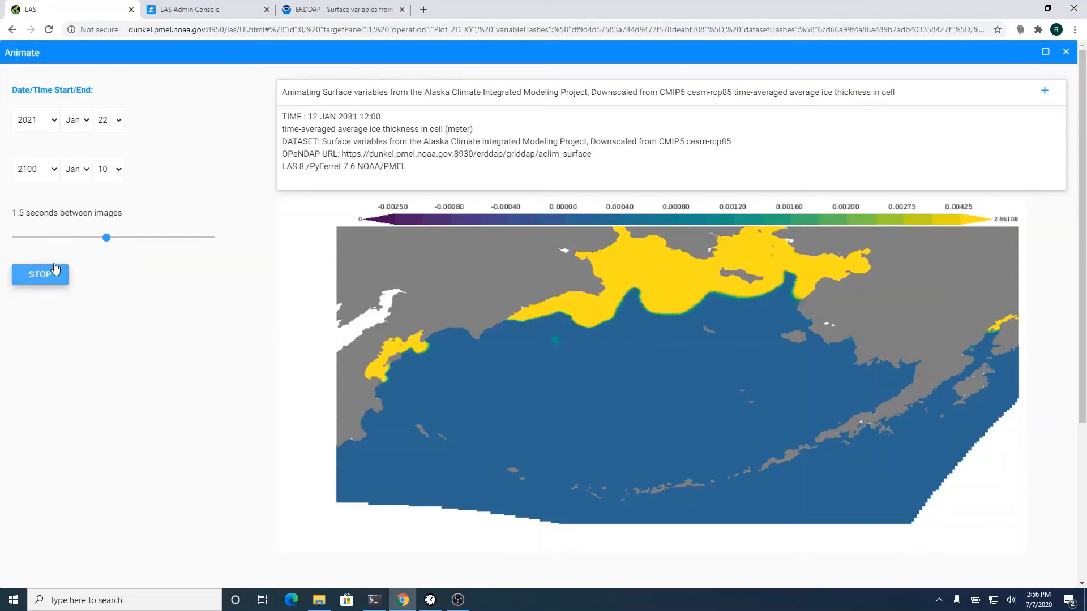
pyautogui.moveTo(107, 242); pyautogui.dragTo(63, 241)
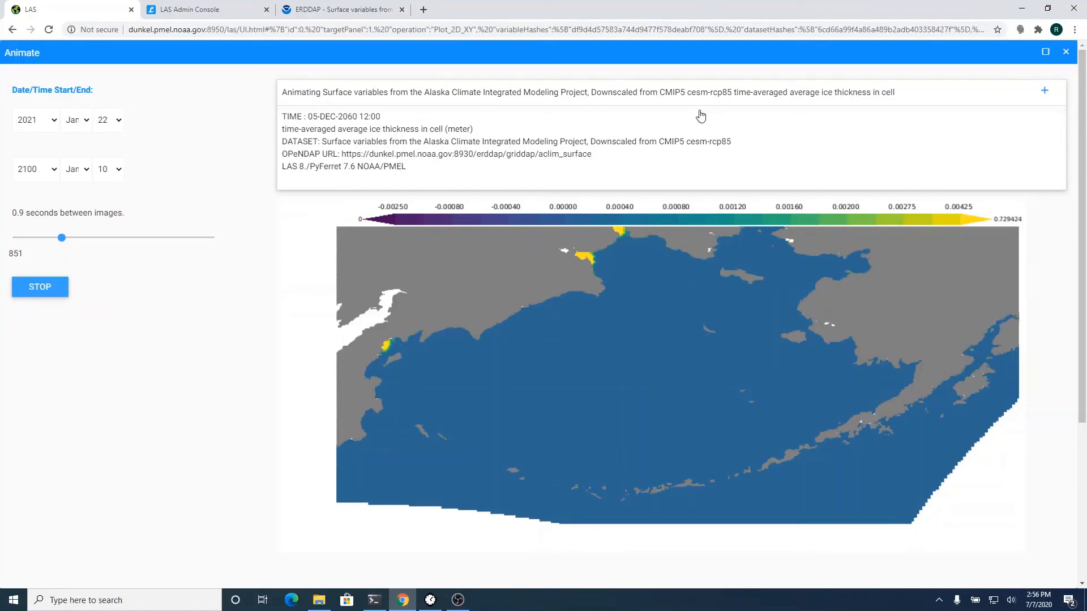
pyautogui.click(1066, 52)
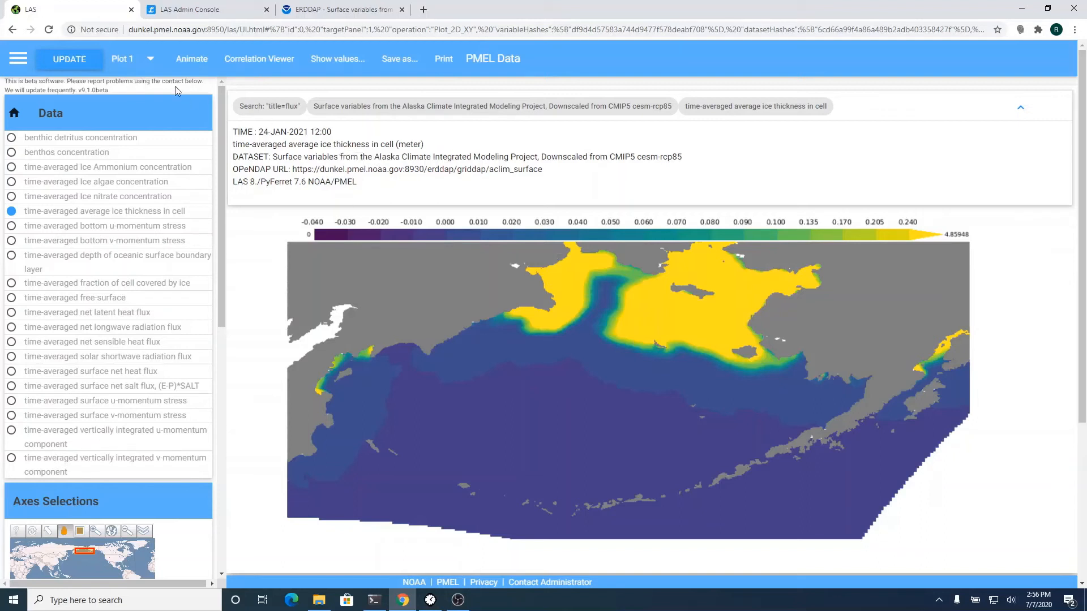
# - Switch the layout to Plot 2, two side-by-side ice thickness panels
pyautogui.click(132, 60)
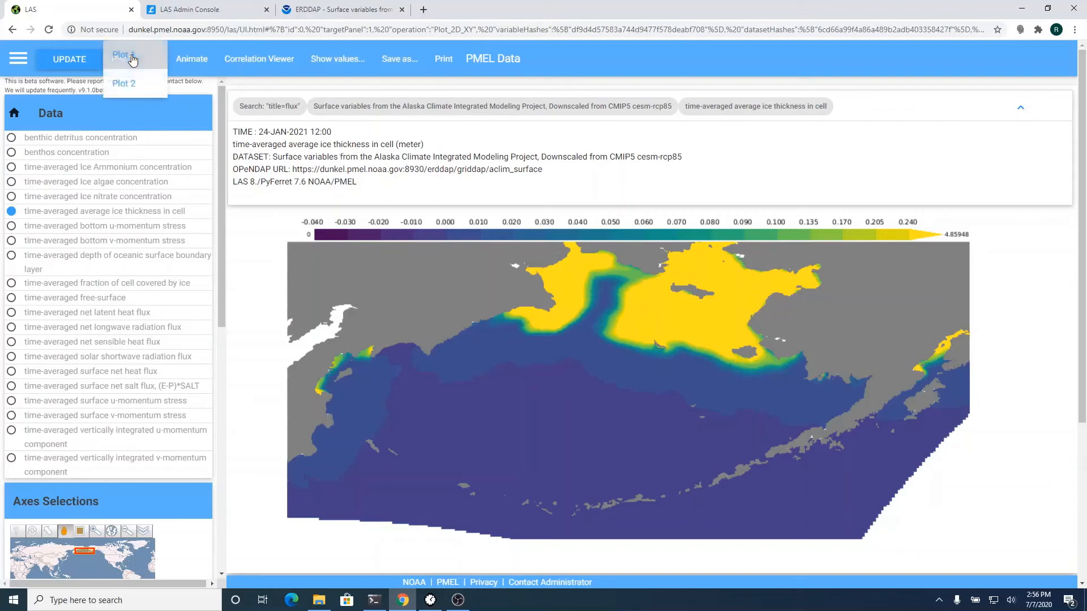
pyautogui.click(128, 86)
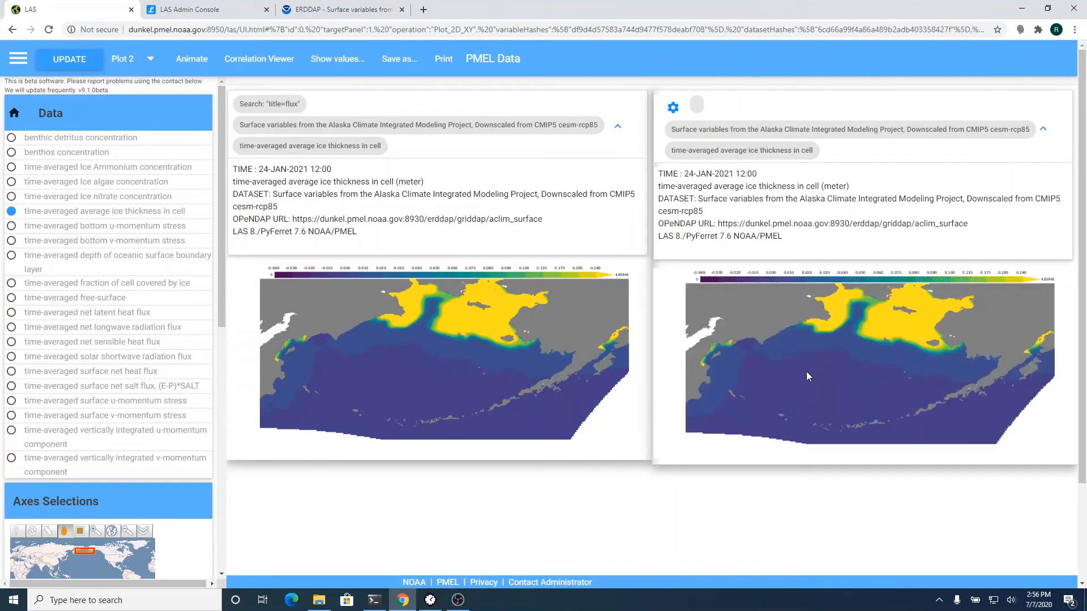
# - Set the right panel's year to 2090 and redraw it beside the 2021 map
pyautogui.click(672, 108)
pyautogui.click(823, 261)
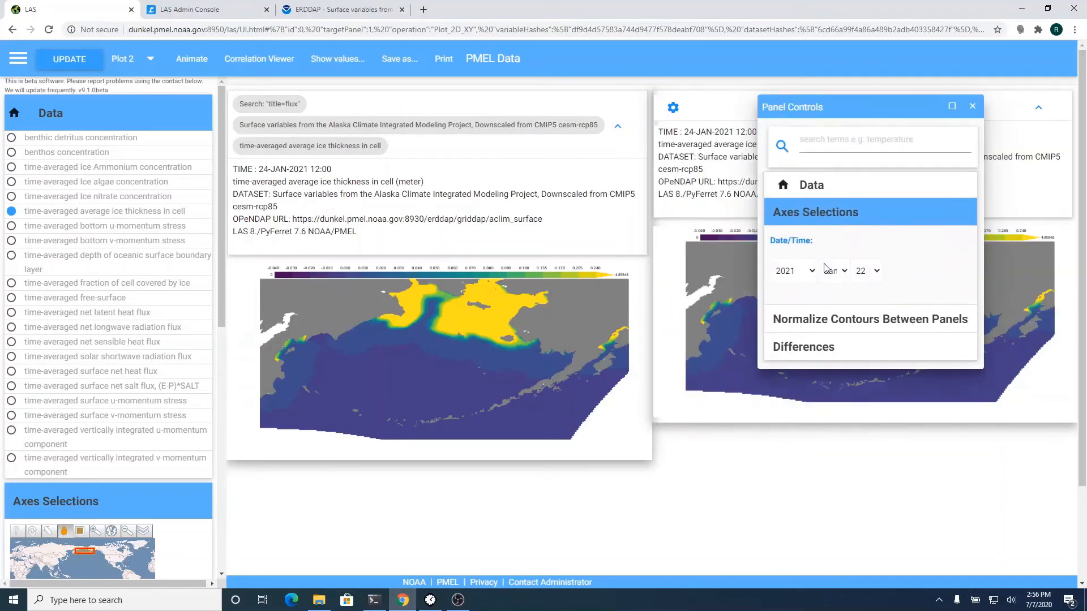
pyautogui.click(801, 275)
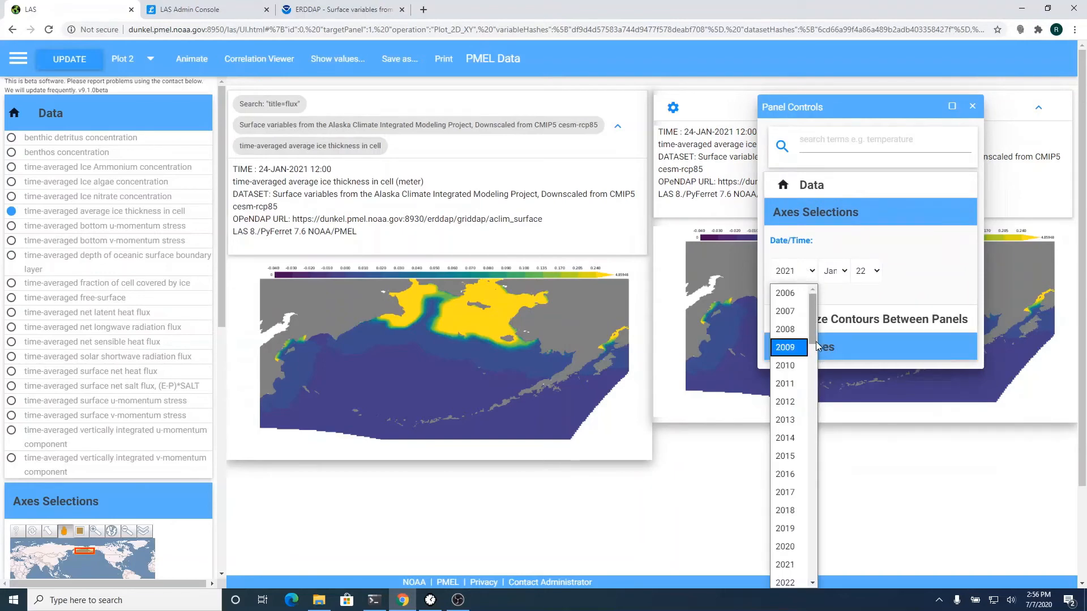
pyautogui.moveTo(813, 339); pyautogui.dragTo(824, 546)
pyautogui.click(785, 565)
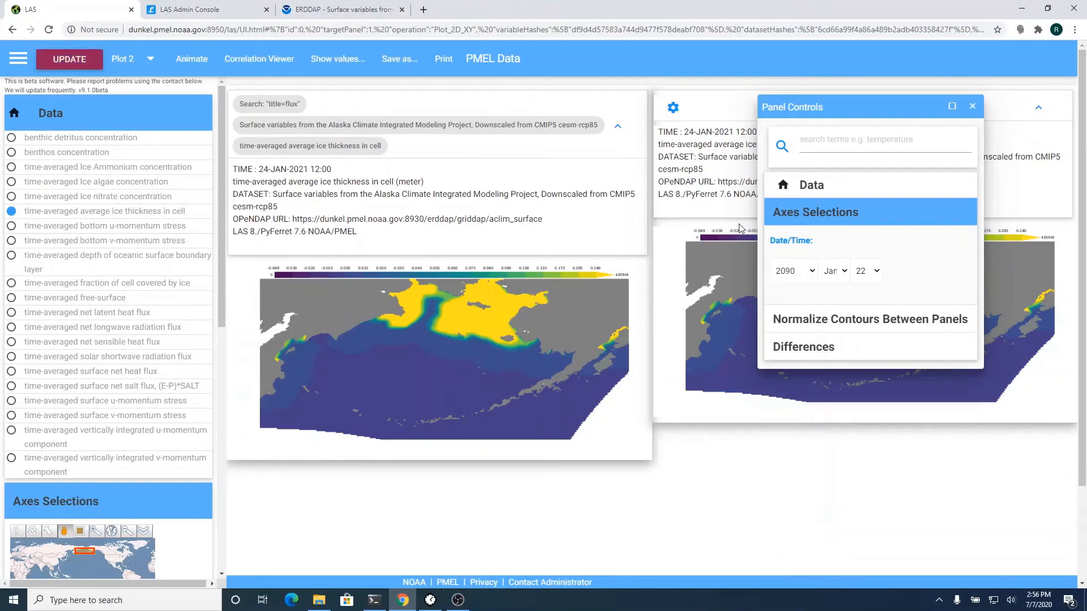
pyautogui.click(71, 60)
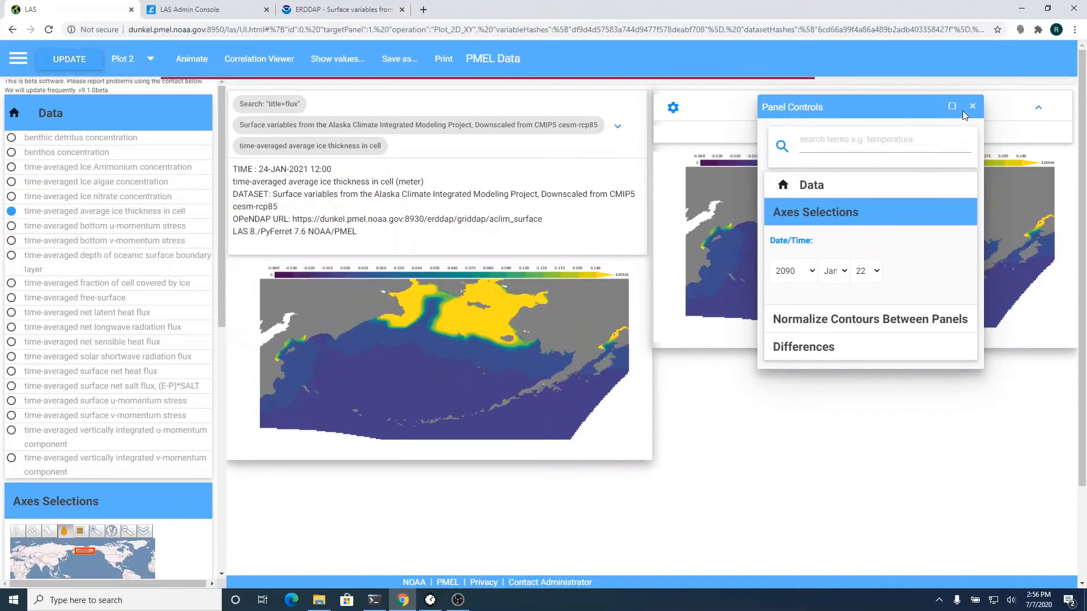
pyautogui.click(972, 109)
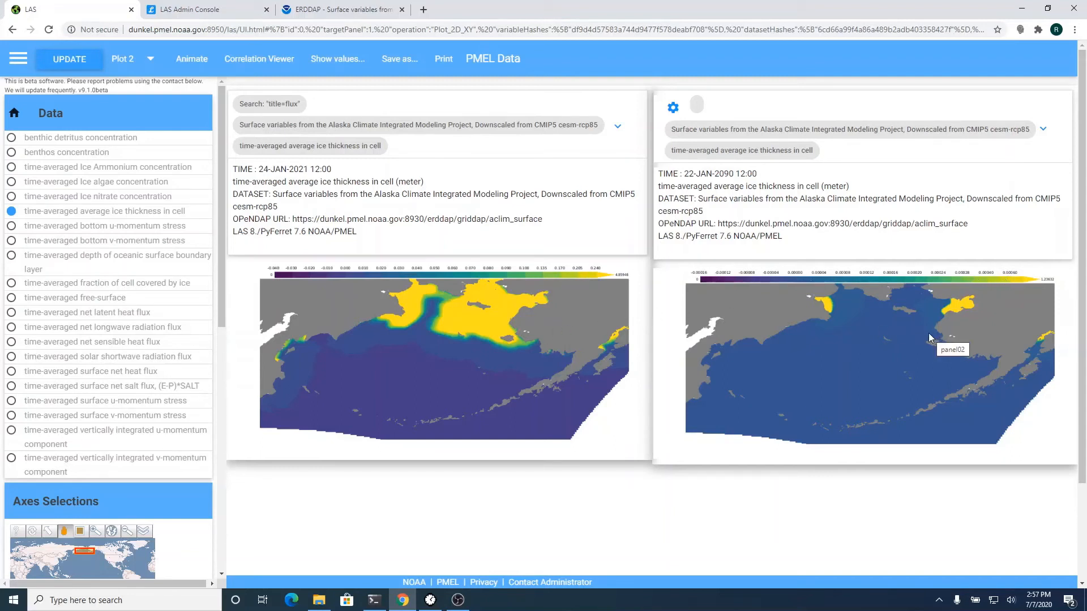
# - Turn on matching contour levels between panels and redraw both ice thickness maps
pyautogui.click(672, 107)
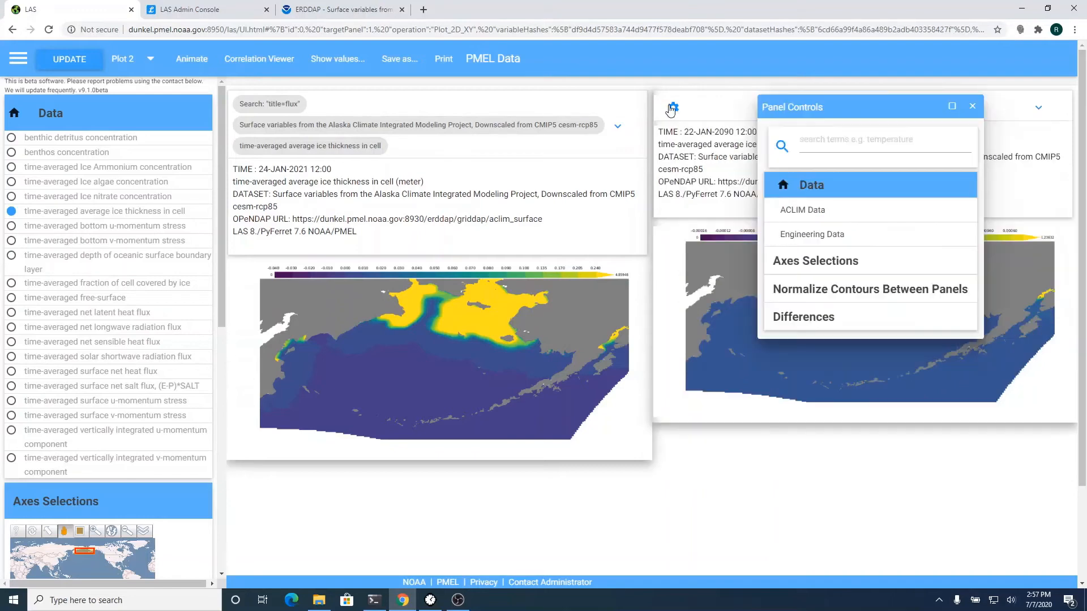
pyautogui.click(848, 292)
pyautogui.click(773, 301)
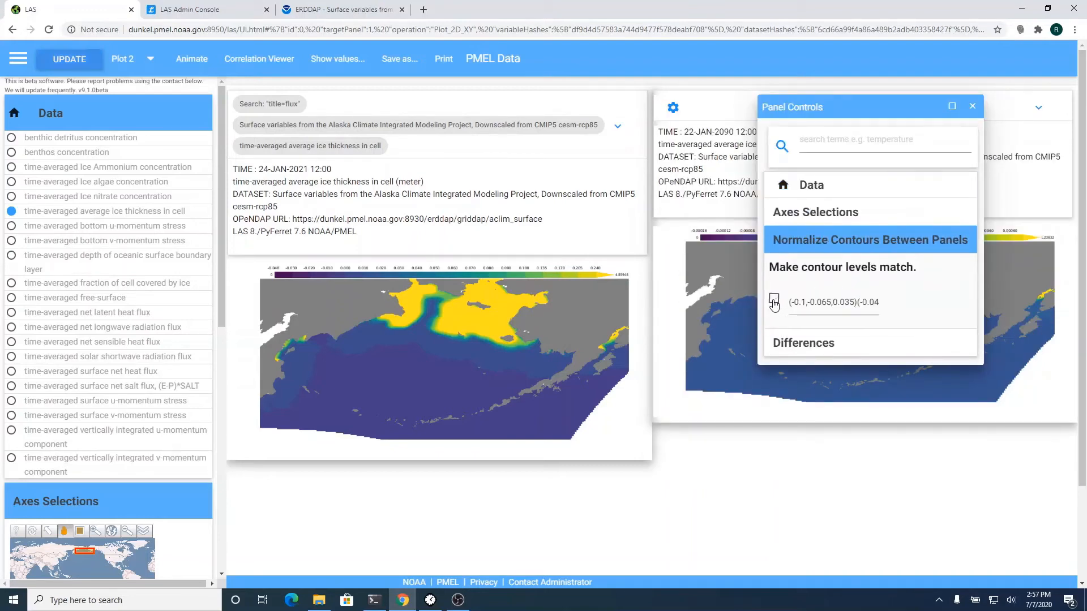
pyautogui.click(774, 301)
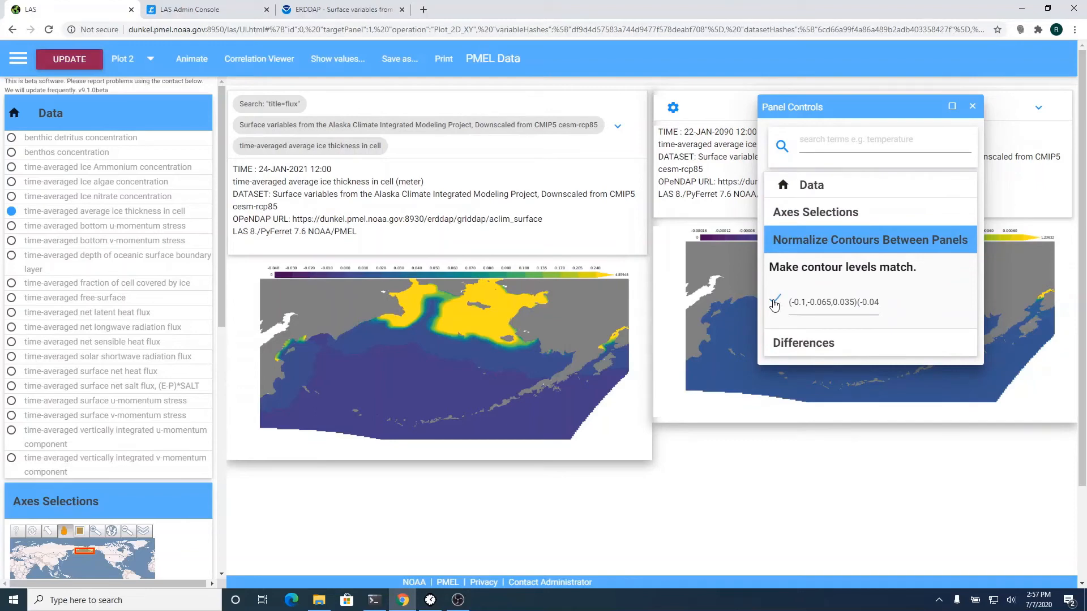
pyautogui.click(41, 62)
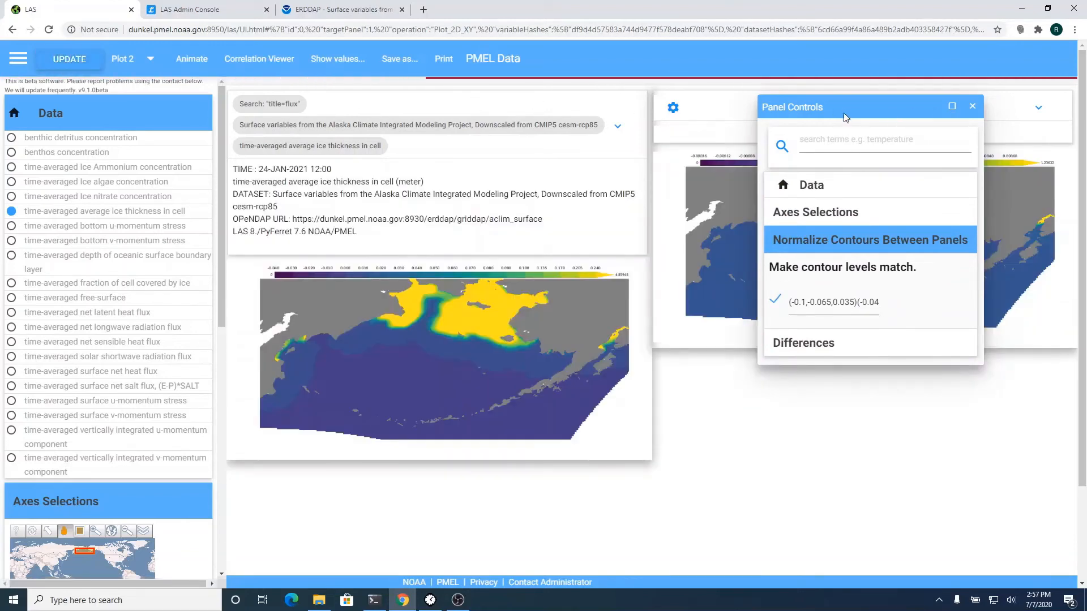
pyautogui.click(972, 108)
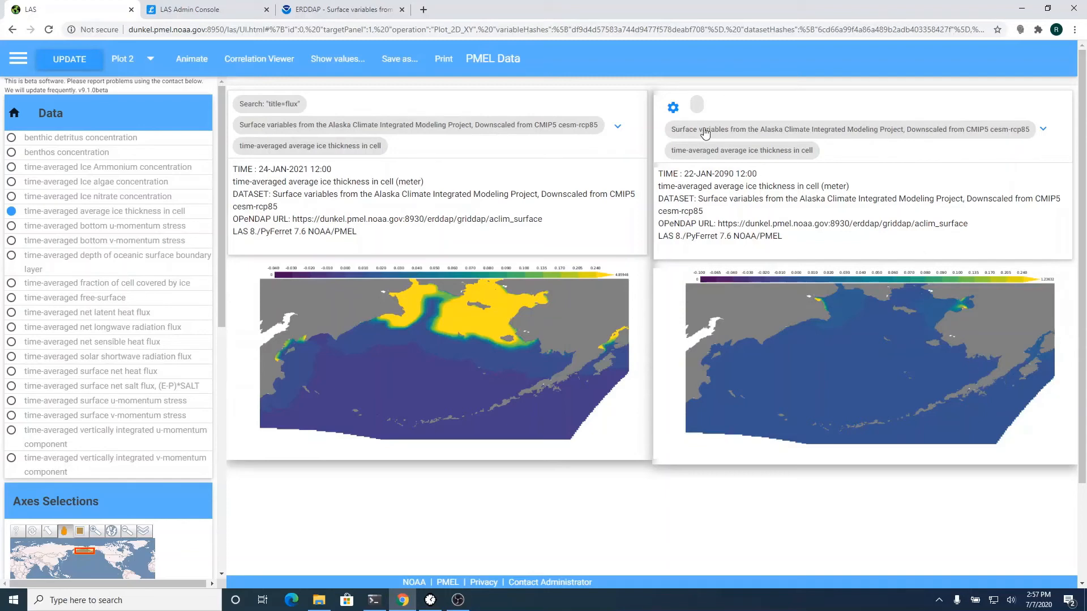
# - Show the right panel as the 2090 minus 2021 ice thickness difference, then switch to ERDDAP
pyautogui.click(672, 109)
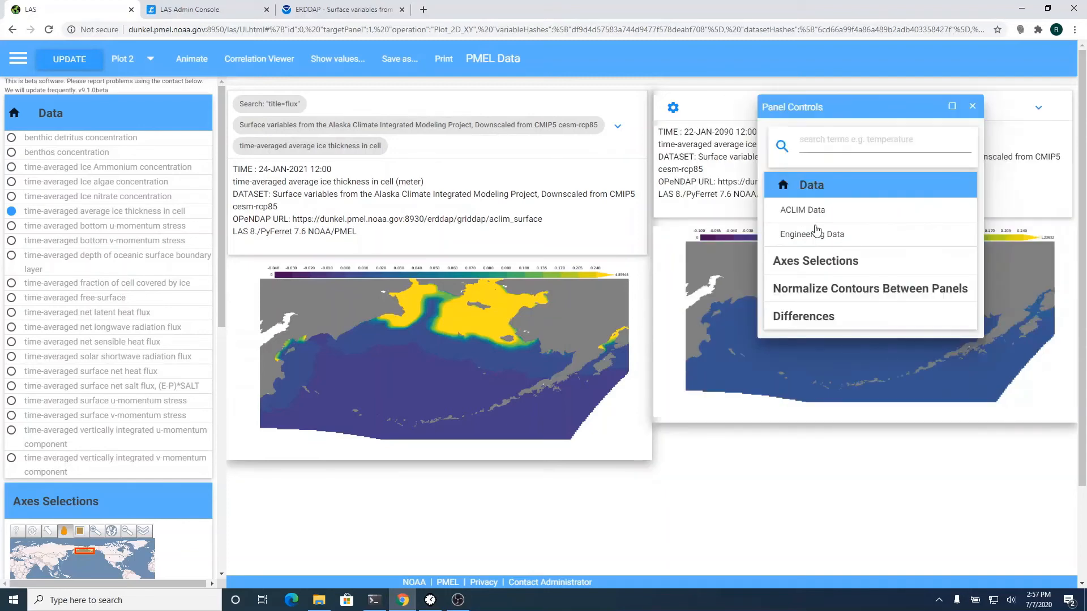
pyautogui.click(856, 321)
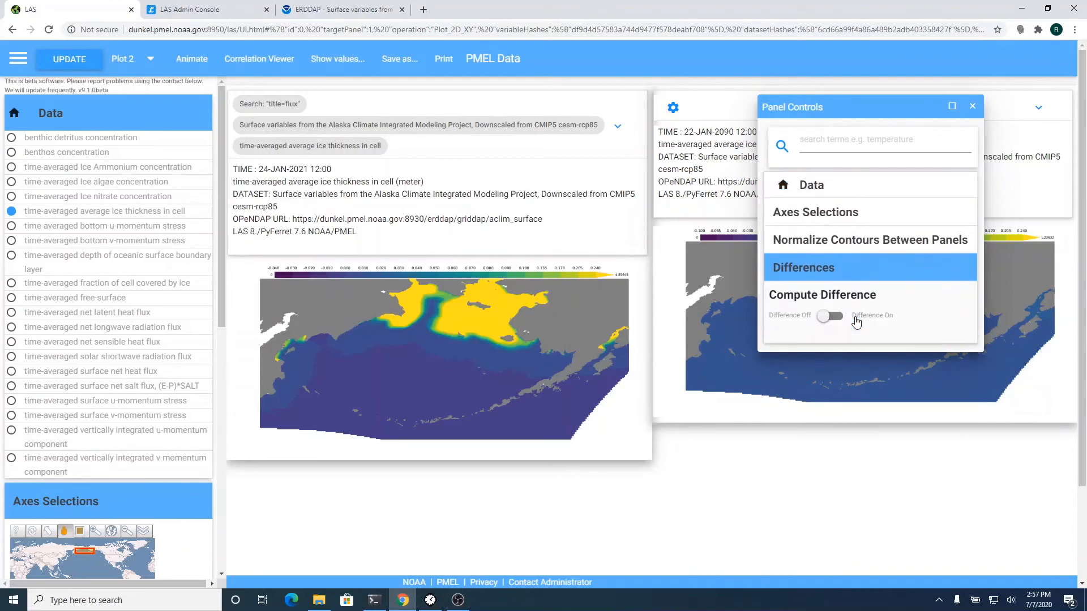
pyautogui.click(837, 317)
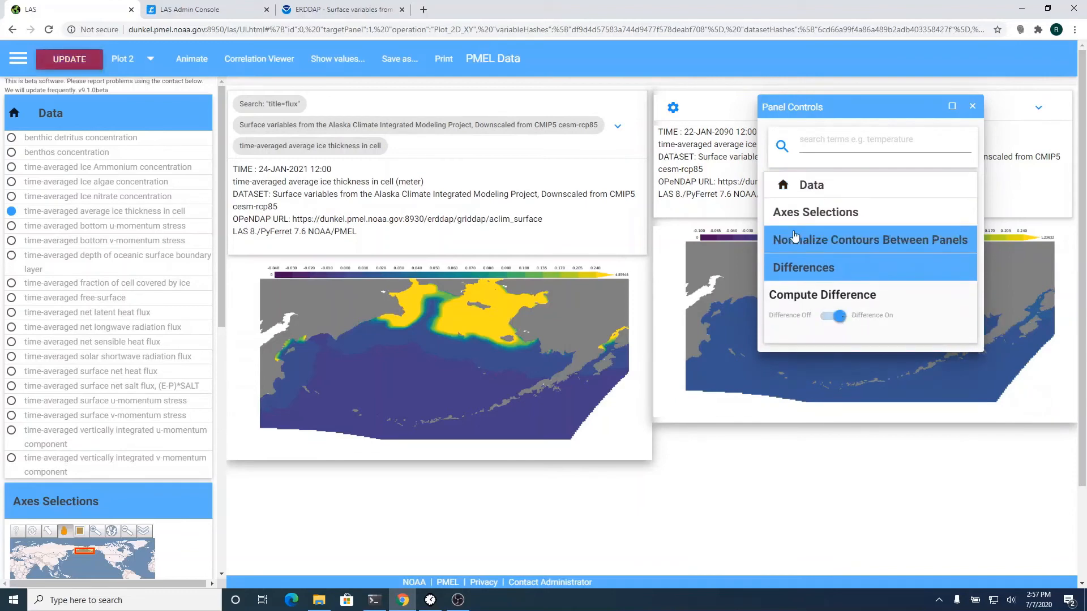
pyautogui.click(65, 65)
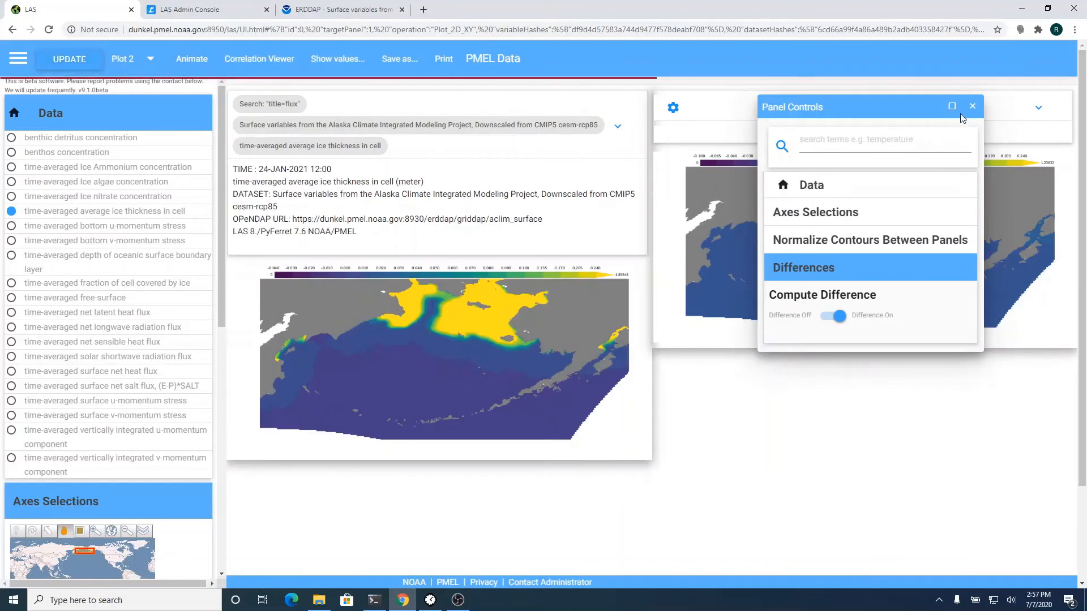
pyautogui.click(973, 107)
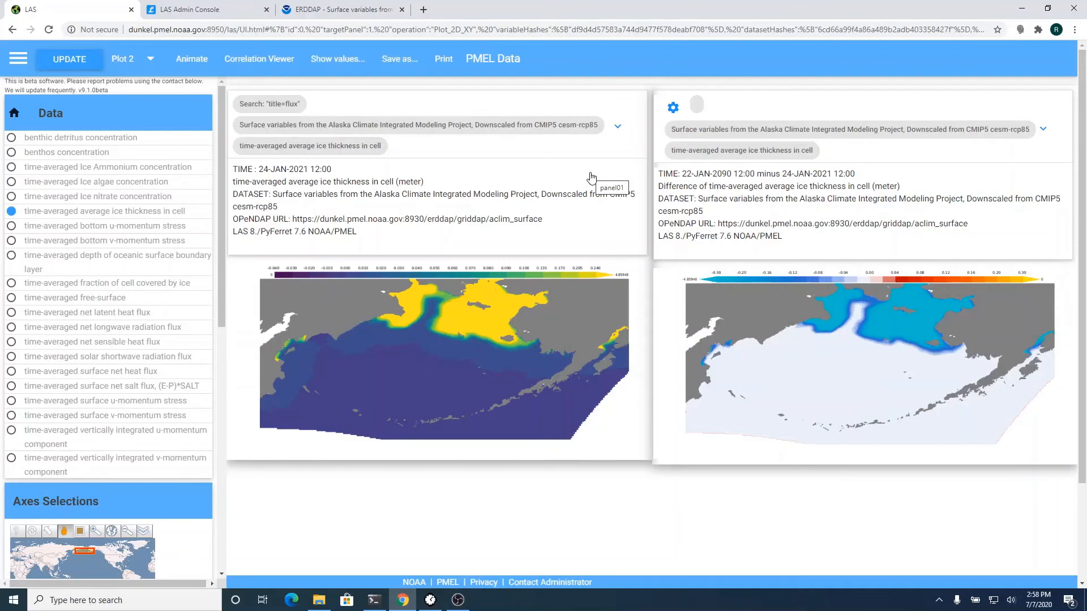
pyautogui.click(341, 15)
# - Load the PMEL ERDDAP home page at ferret.pmel.noaa.gov/pmel/erddap
pyautogui.click(341, 25)
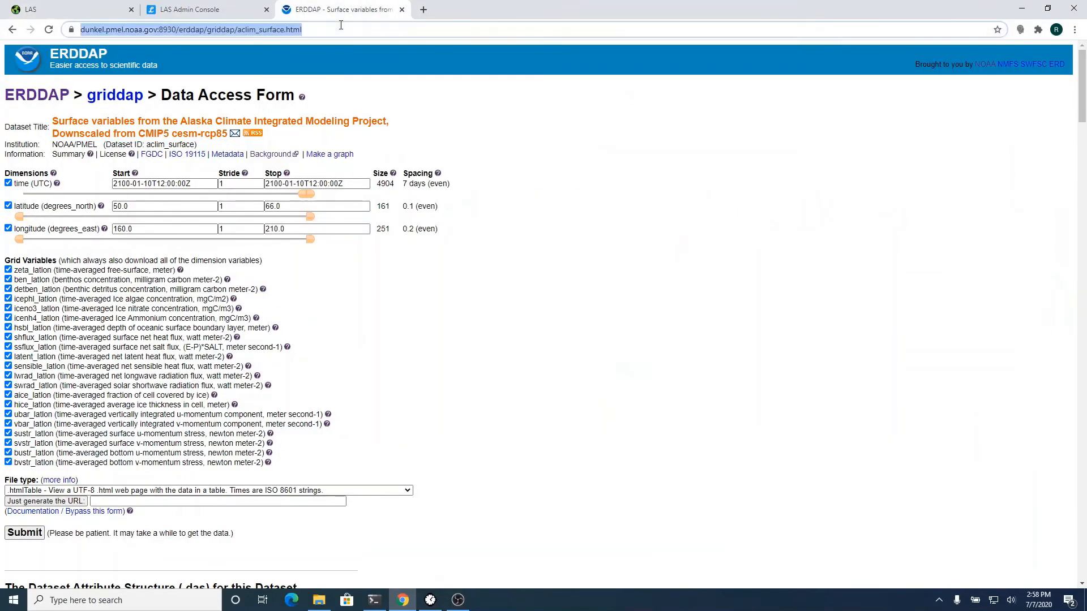
pyautogui.write('ferret.pmel.noaa.gov/uaf/las/')
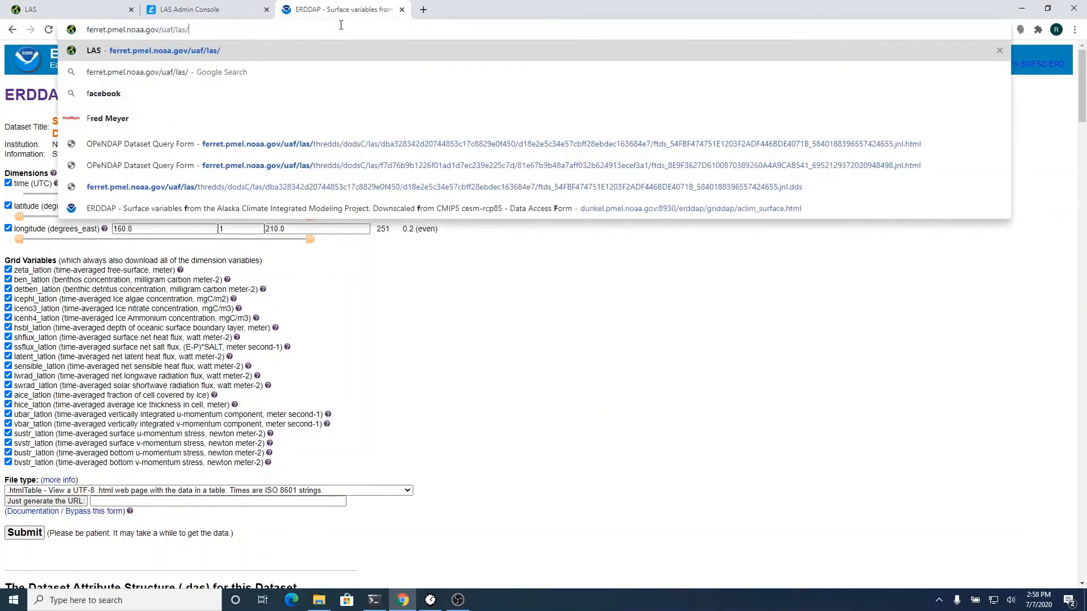
pyautogui.press('End')
pyautogui.press('BackSpace')
pyautogui.press('BackSpace')
pyautogui.press('BackSpace')
pyautogui.press('BackSpace')
pyautogui.press('BackSpace')
pyautogui.press('BackSpace')
pyautogui.press('BackSpace')
pyautogui.press('BackSpace')
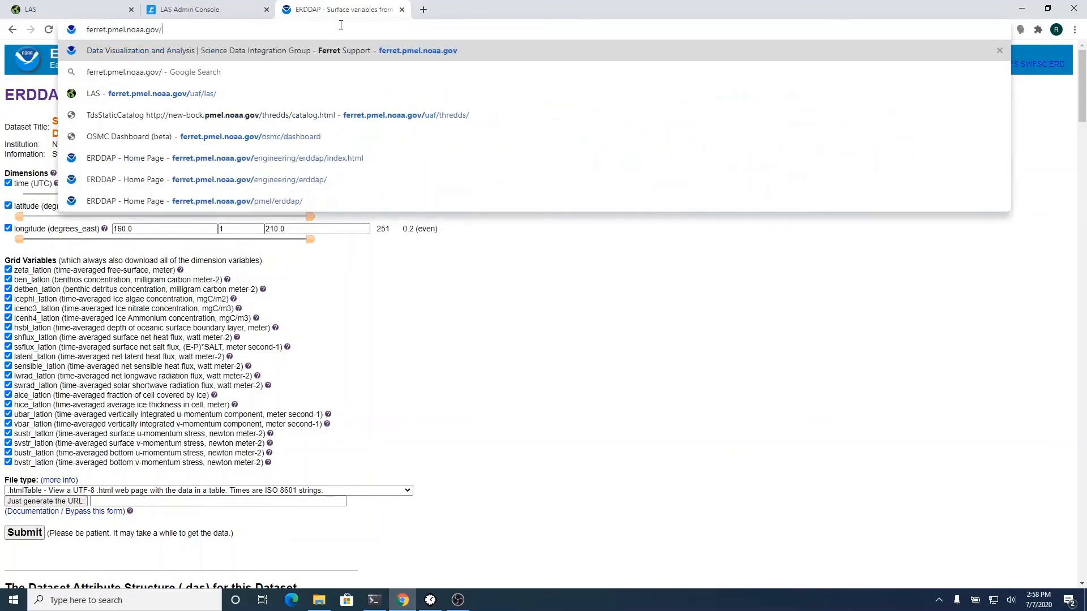
pyautogui.write('p')
pyautogui.press('Return')
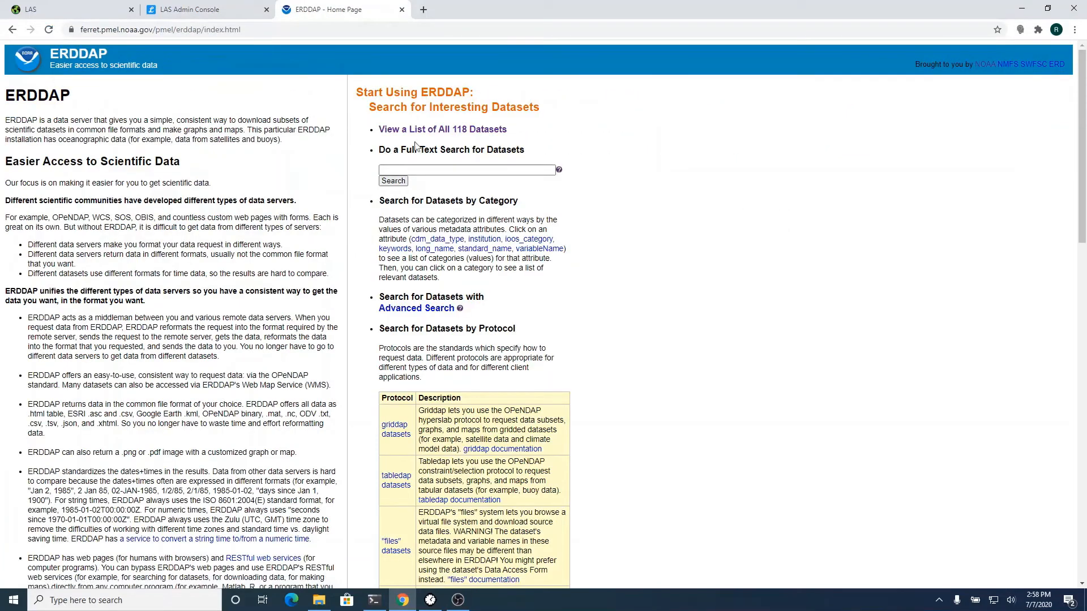
# - Open the list of all 118 datasets and the Saildrone West Coast Survey 2018 data form
pyautogui.click(385, 130)
pyautogui.scroll(-20, 507, 371)
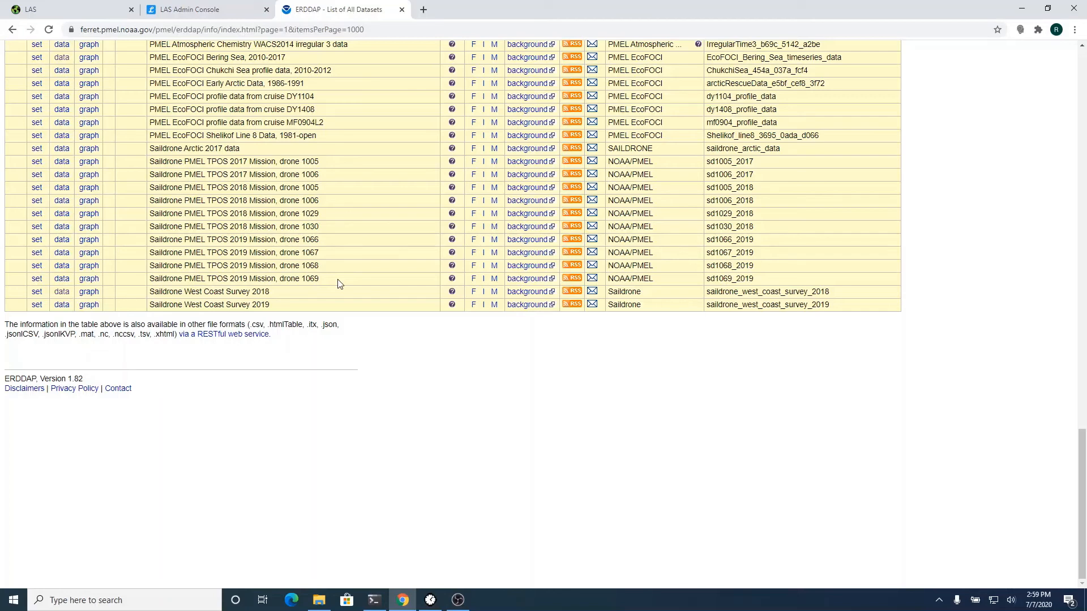
pyautogui.click(62, 294)
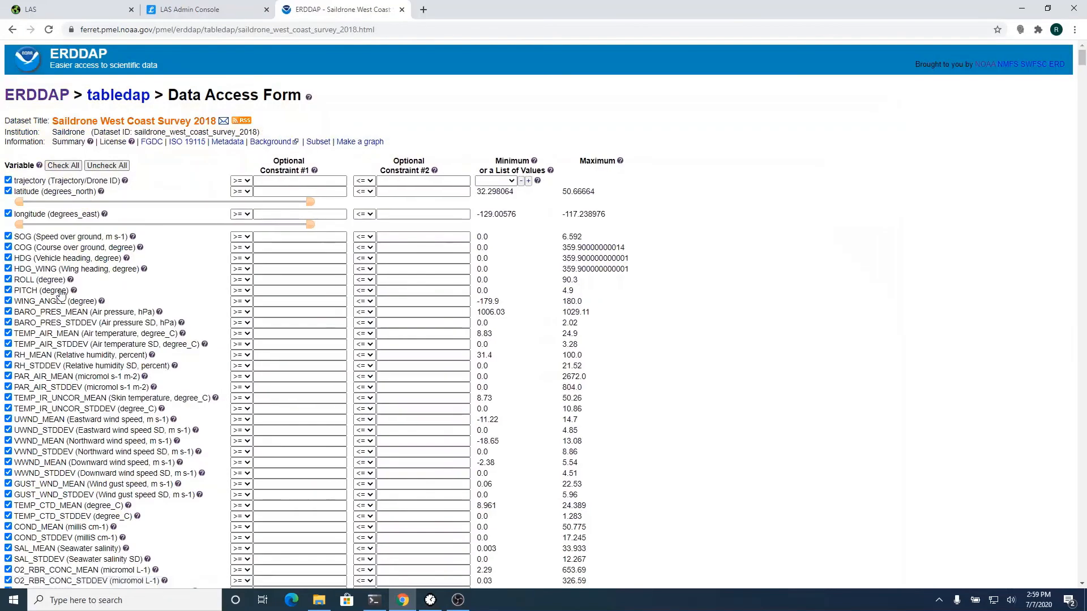
# - Check the trajectory values and copy the Saildrone dataset's tabledap URL for the LAS Admin Console
pyautogui.click(508, 181)
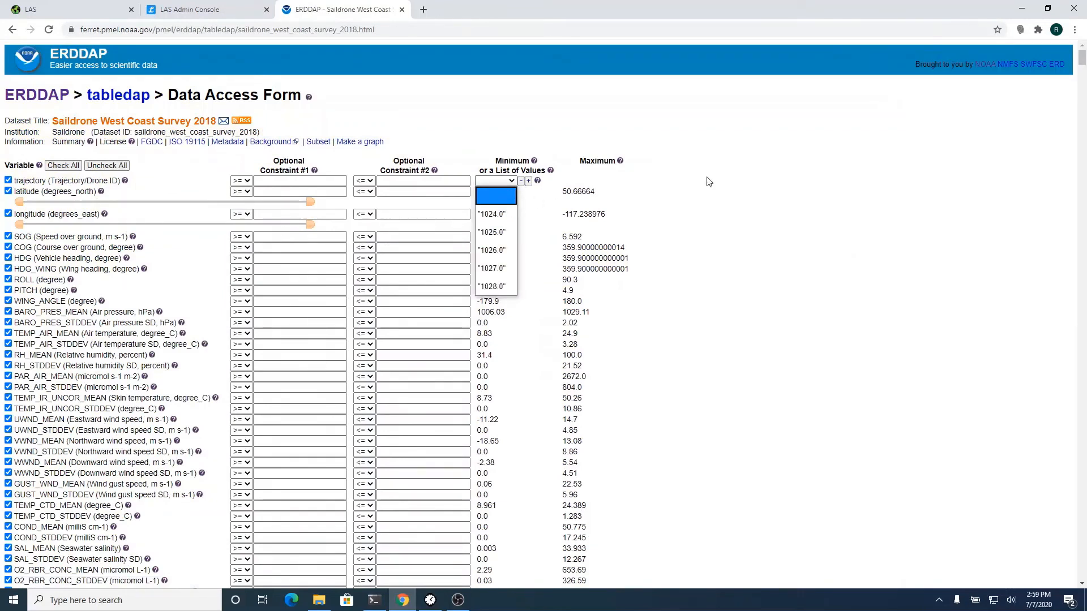
pyautogui.press('Escape')
pyautogui.click(306, 32)
pyautogui.hotkey('ctrl', 'c')
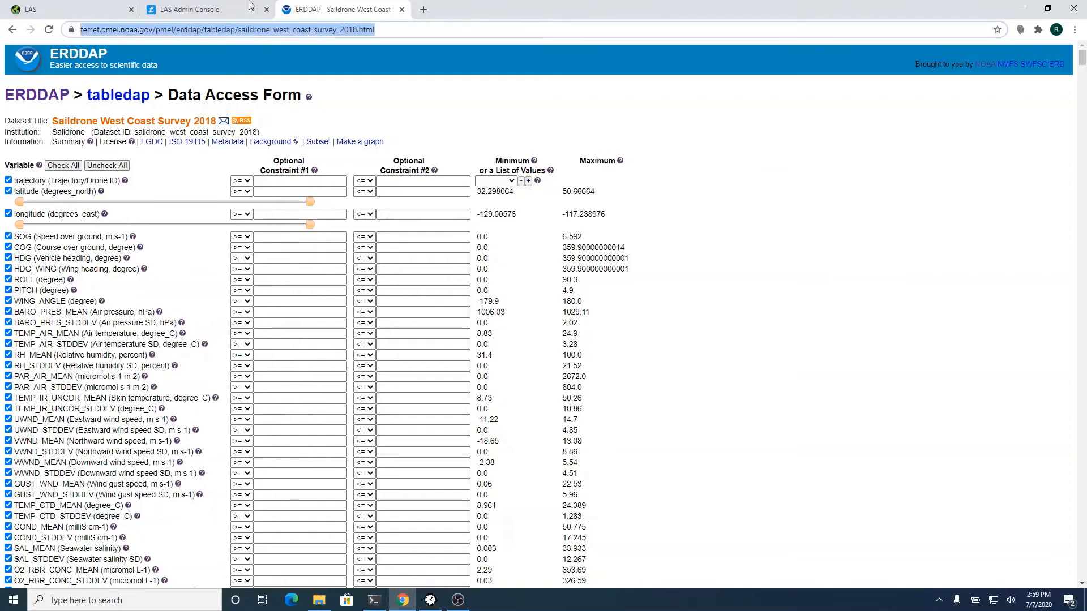
pyautogui.click(192, 6)
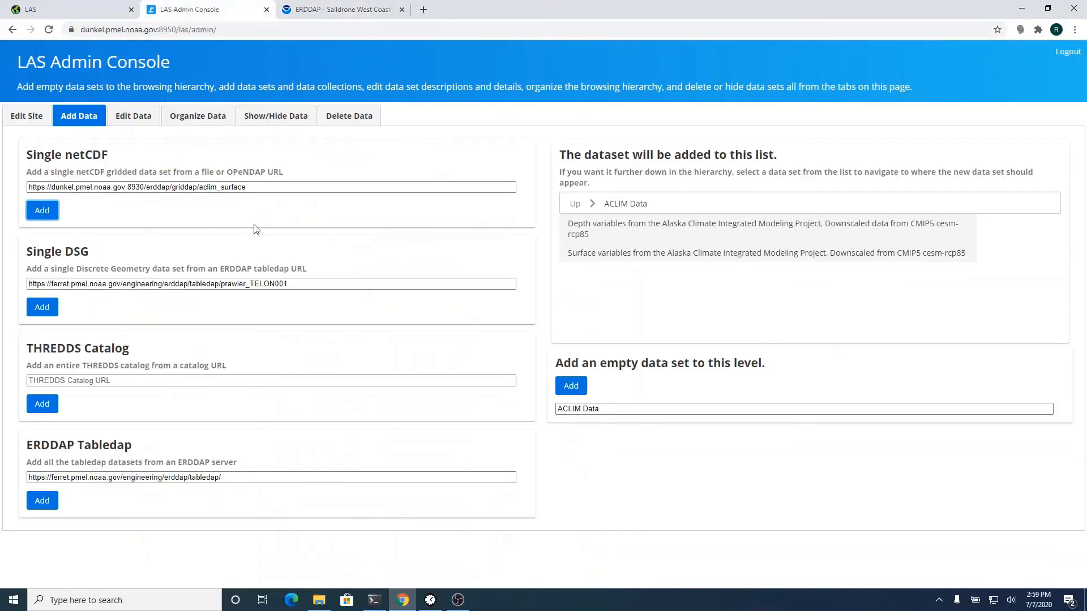
# - Replace the Single DSG dataset URL with the Saildrone survey tabledap URL
pyautogui.click(226, 284)
pyautogui.hotkey('ctrl', 'a')
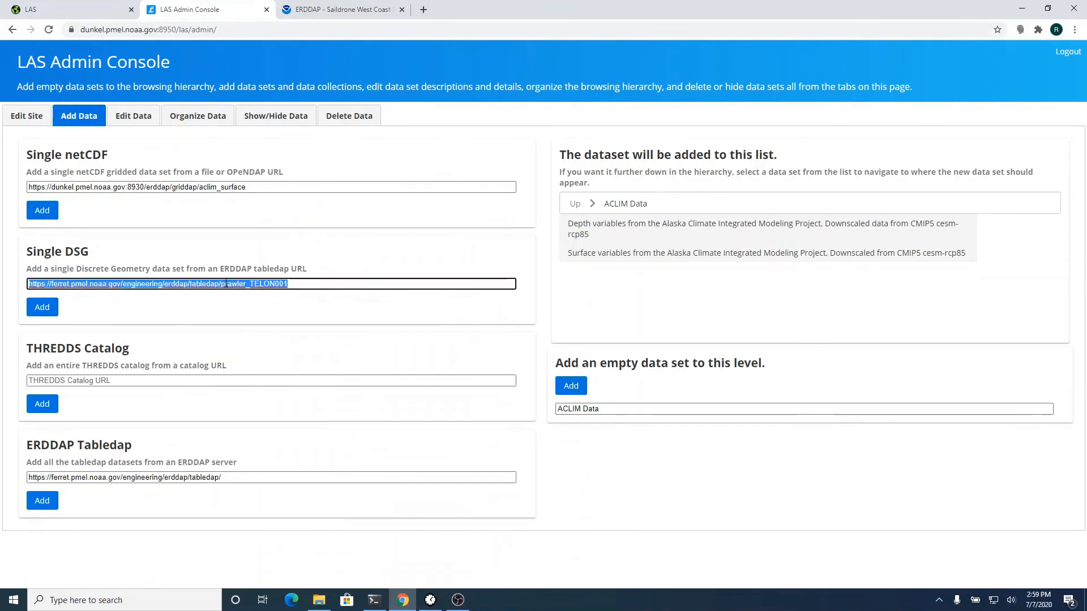
pyautogui.hotkey('ctrl', 'v')
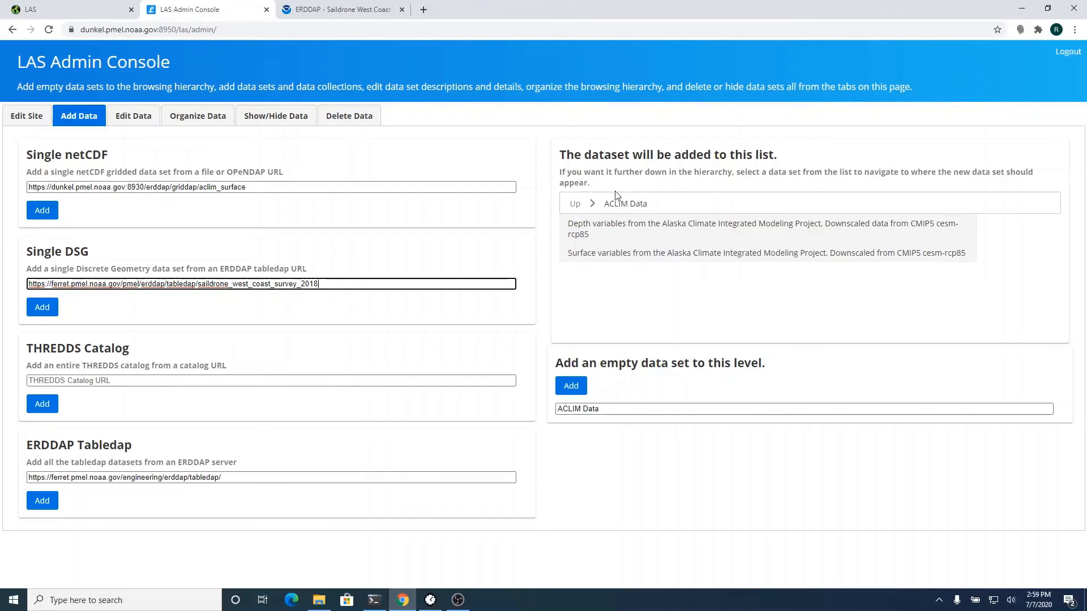
# - Create an empty 'Saildrone Data' collection under PMEL Data and add the Saildrone West Coast Survey 2018 dataset to it
pyautogui.click(573, 205)
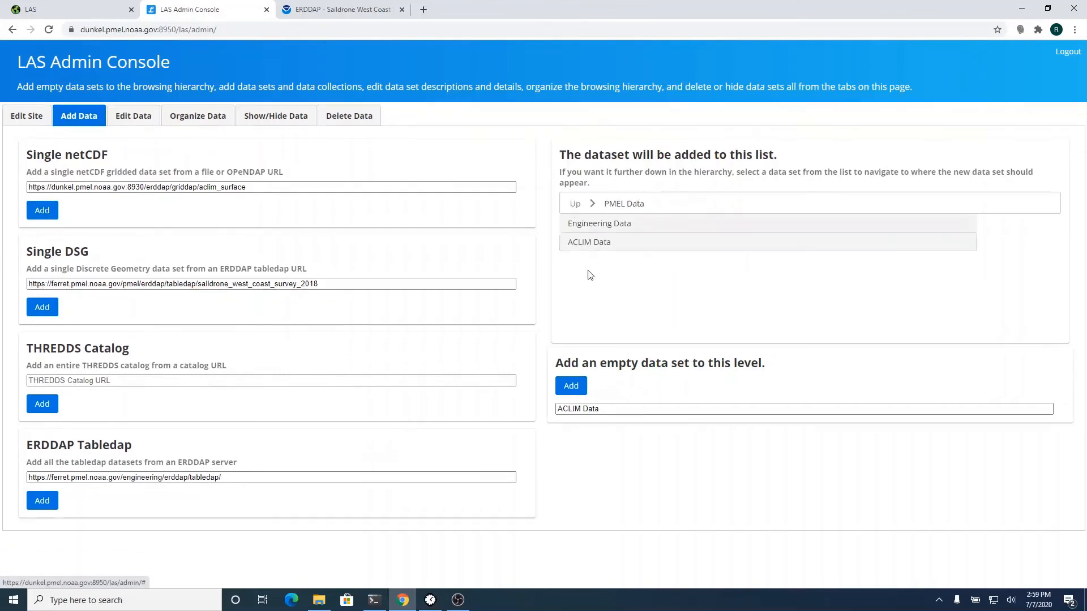
pyautogui.tripleClick(612, 408)
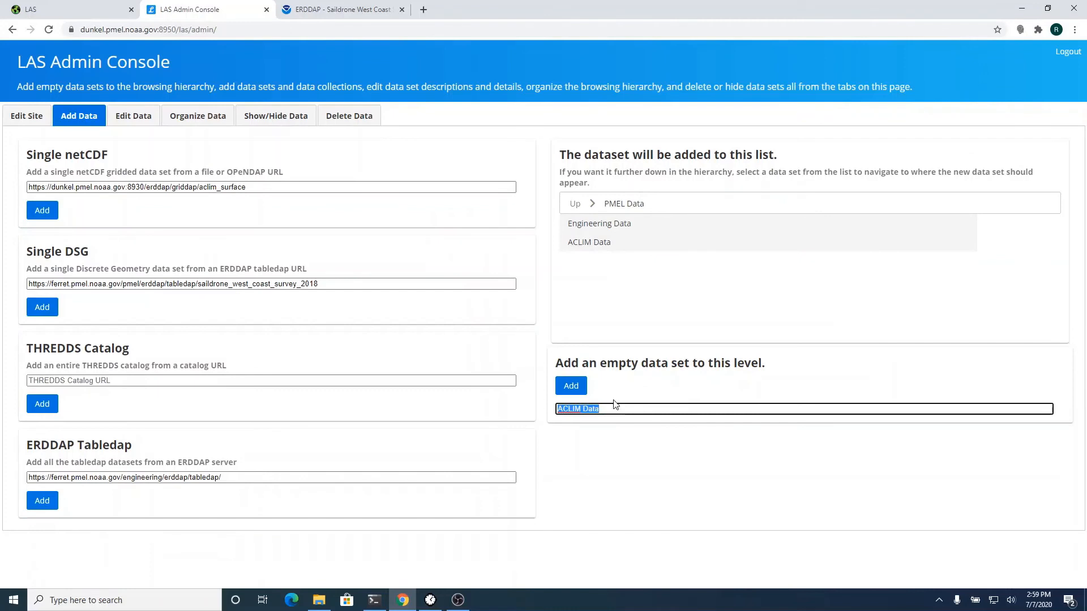
pyautogui.write('Saildrone Data')
pyautogui.click(571, 385)
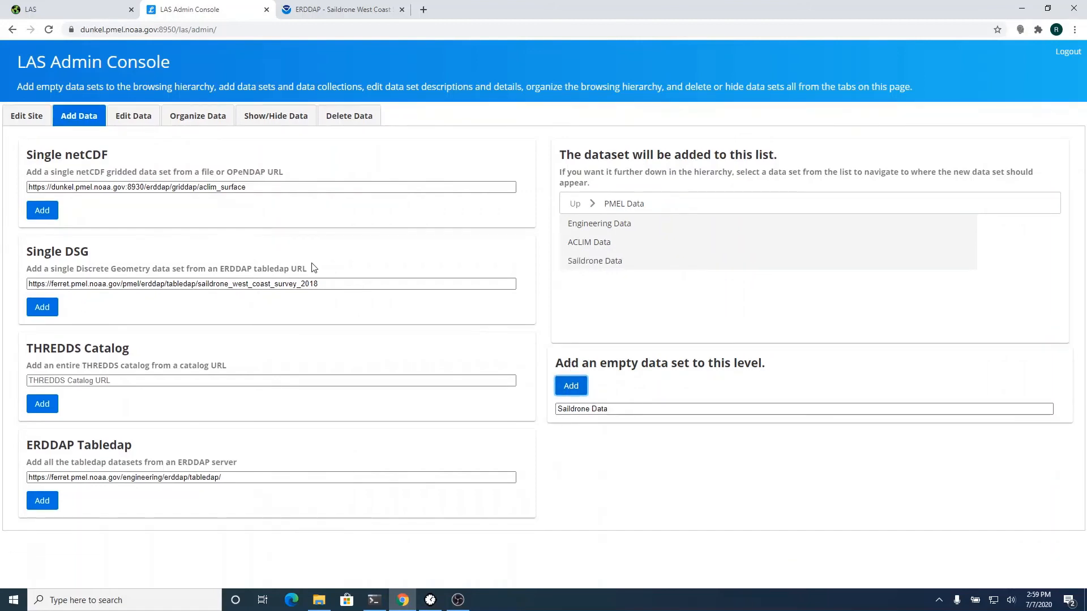
pyautogui.click(596, 261)
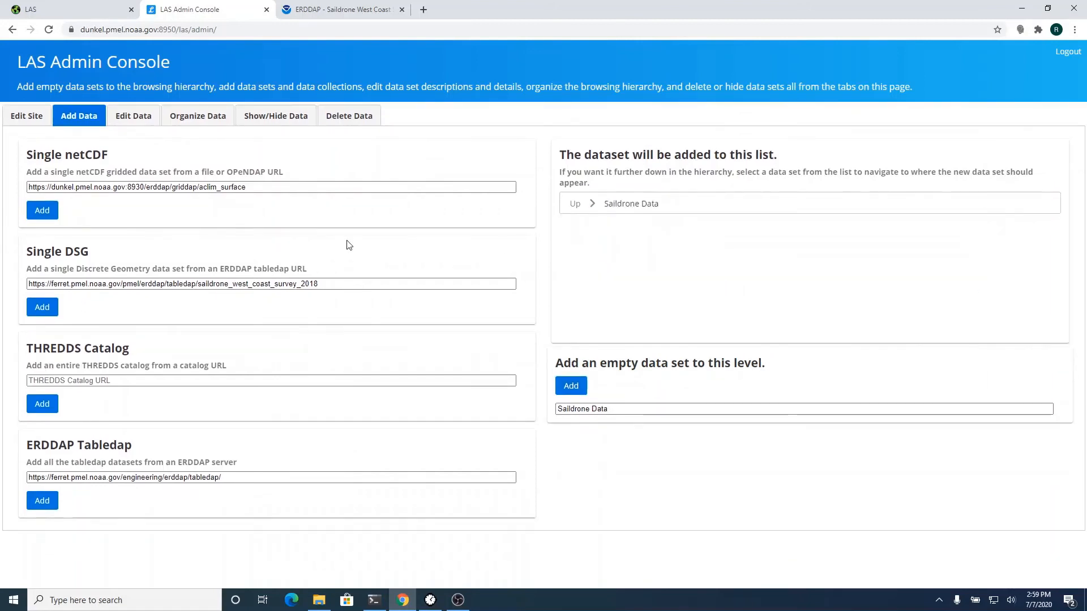
pyautogui.click(40, 308)
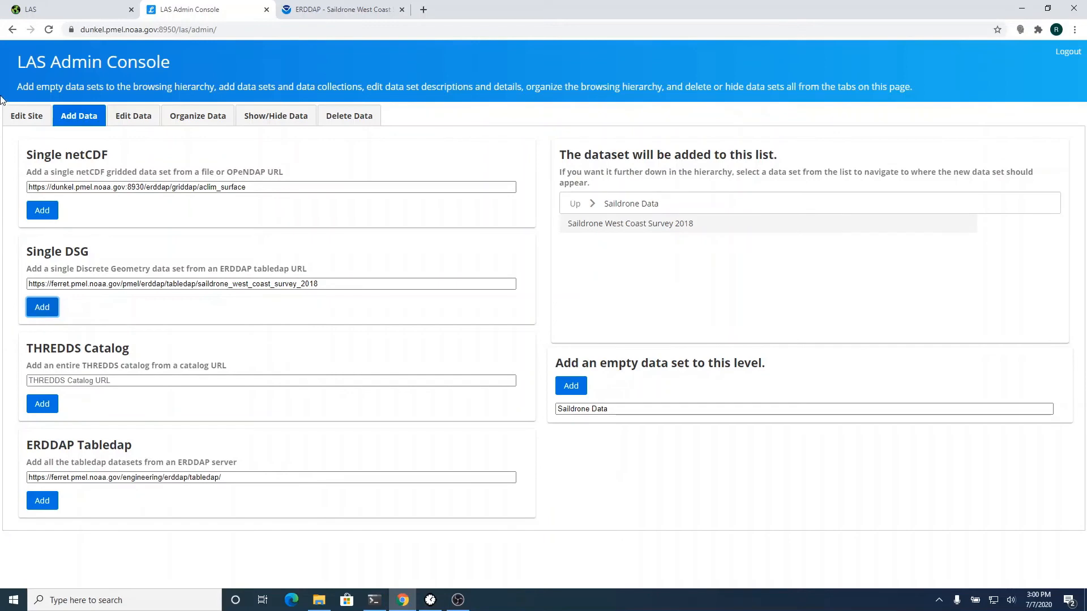
# - Reload the LAS plotting page at its base address, dunkel.pmel.noaa.gov:8950/las/
pyautogui.click(73, 13)
pyautogui.click(184, 29)
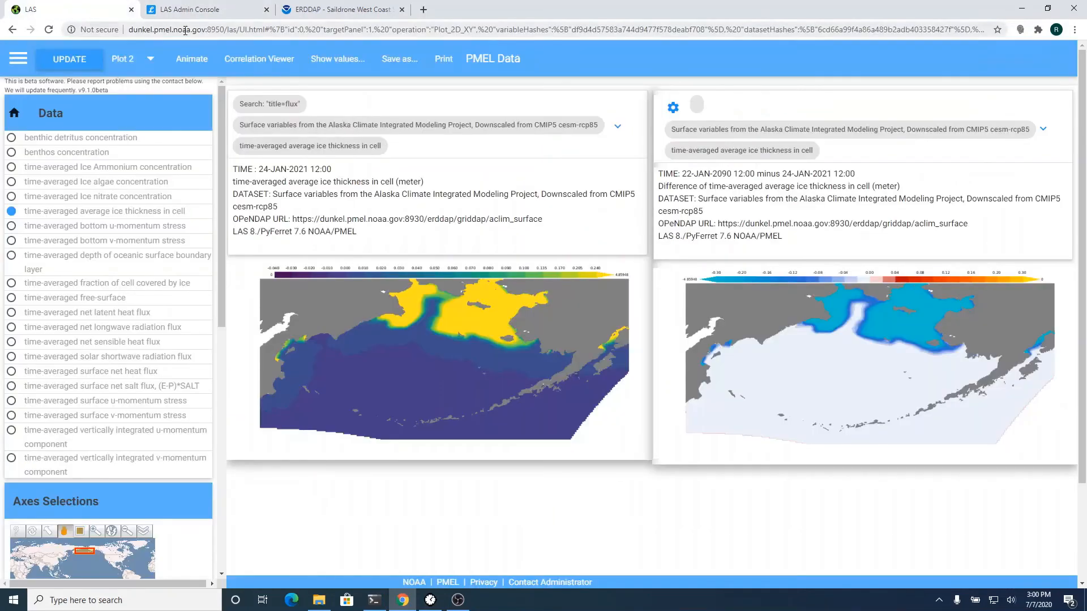
pyautogui.hotkey('shift', 'End')
pyautogui.press('Delete')
pyautogui.press('Return')
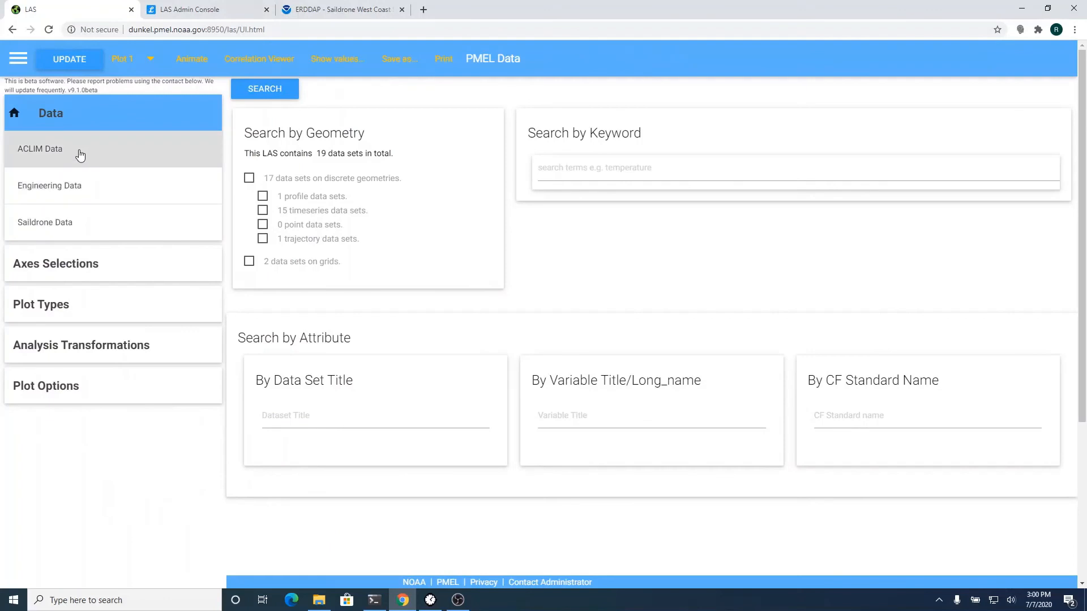
# - Plot Air temperature for Saildrone Data > Saildrone West Coast Survey 2018
pyautogui.click(81, 226)
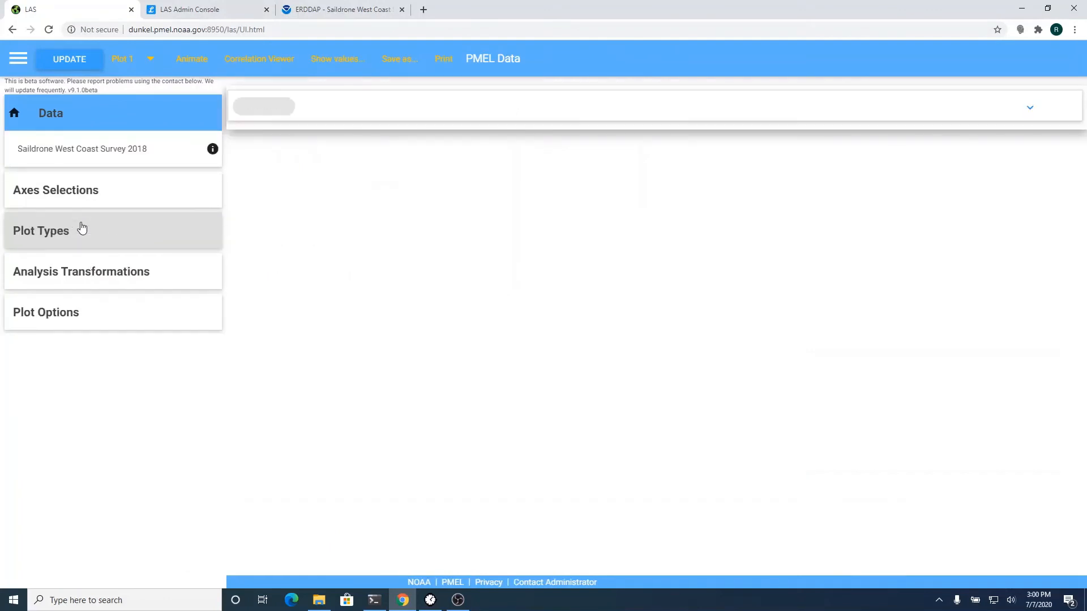
pyautogui.click(116, 150)
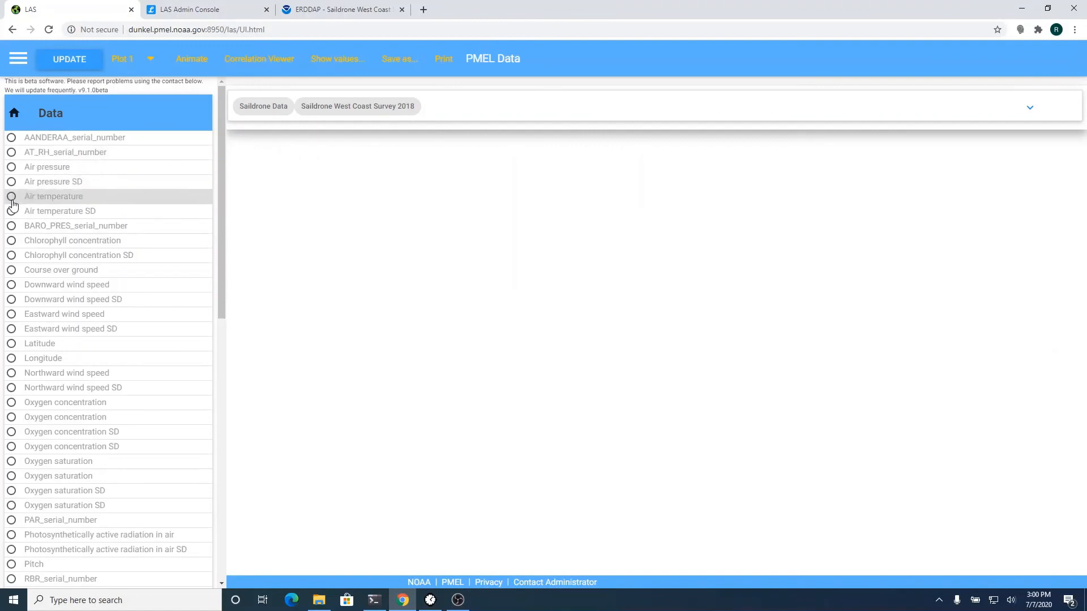
pyautogui.click(11, 197)
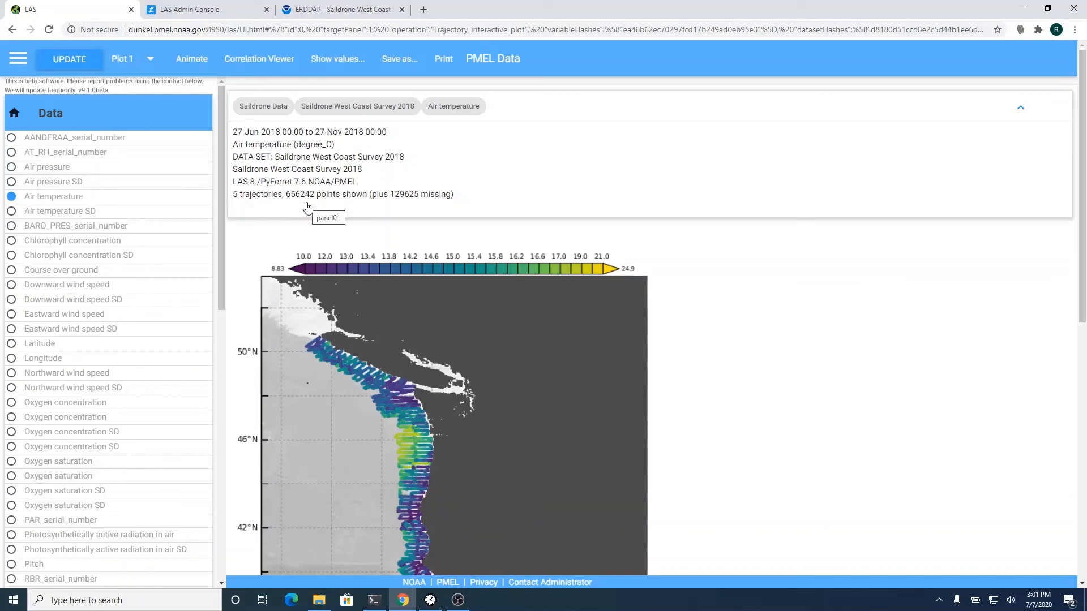
pyautogui.scroll(-4, 761, 321)
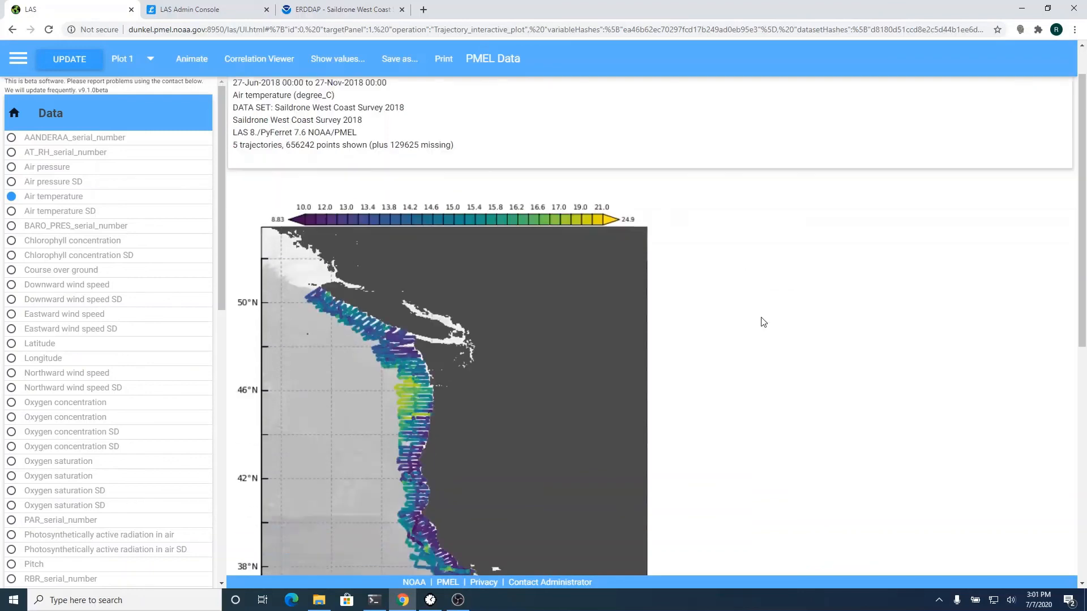
pyautogui.scroll(4, 760, 321)
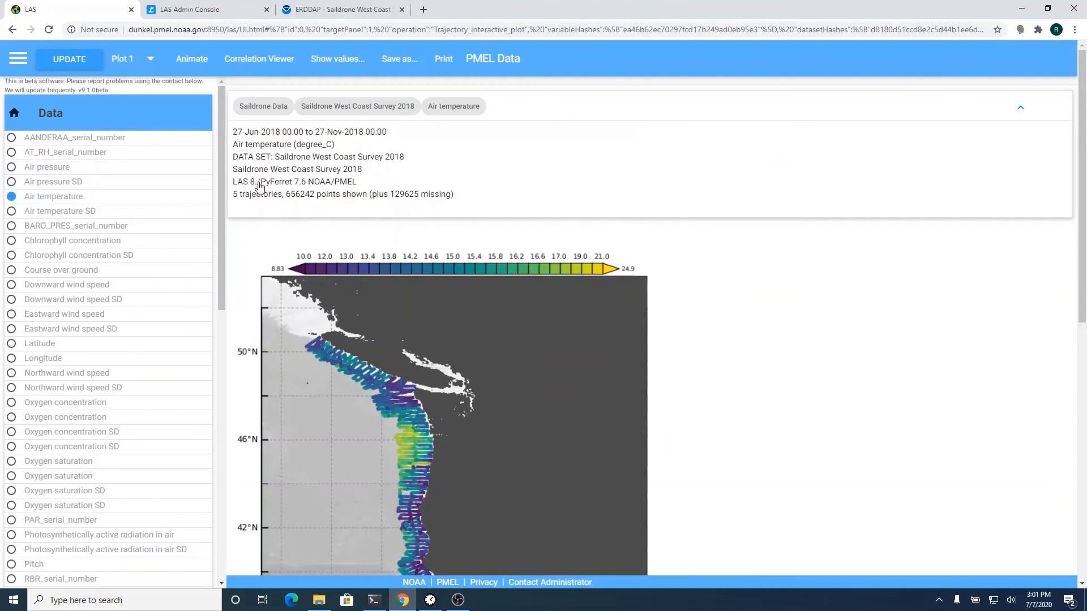
# - Add a metadata constraint with Drone ID 1028.0 and update the plot
pyautogui.click(111, 119)
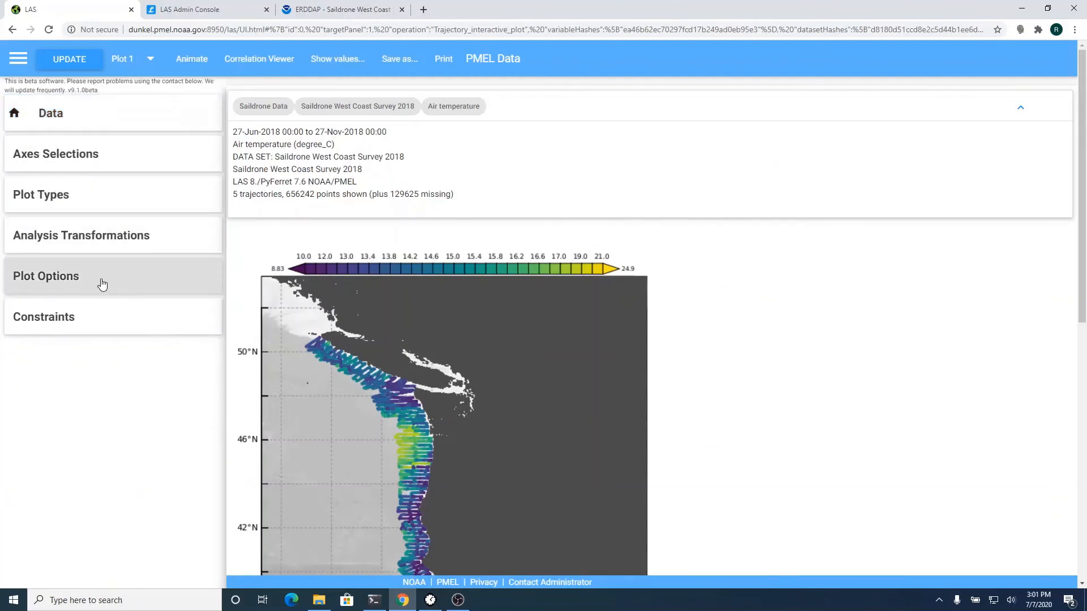
pyautogui.click(89, 320)
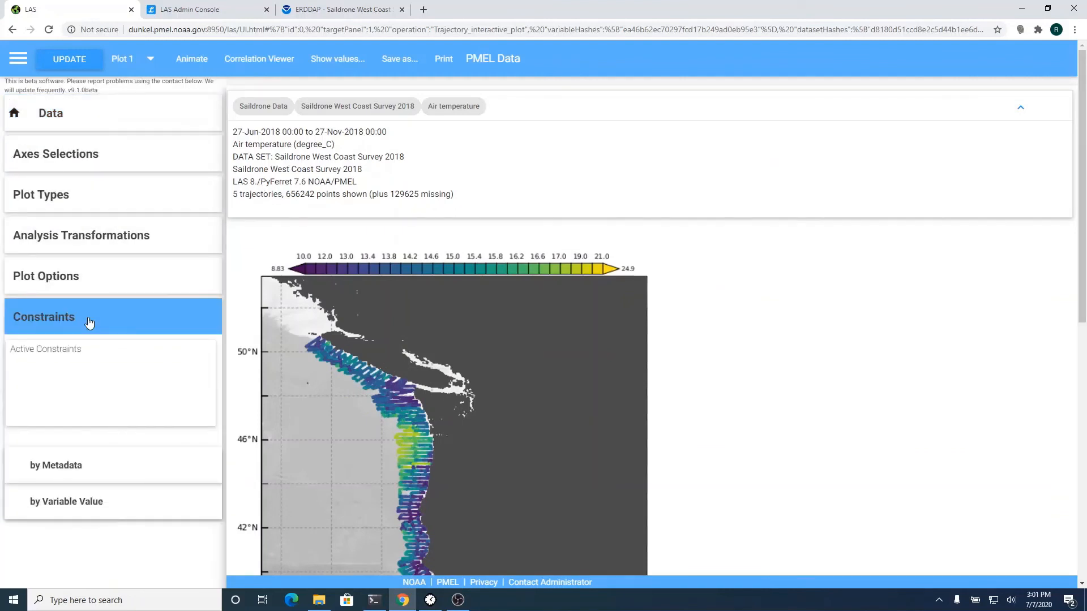
pyautogui.click(100, 470)
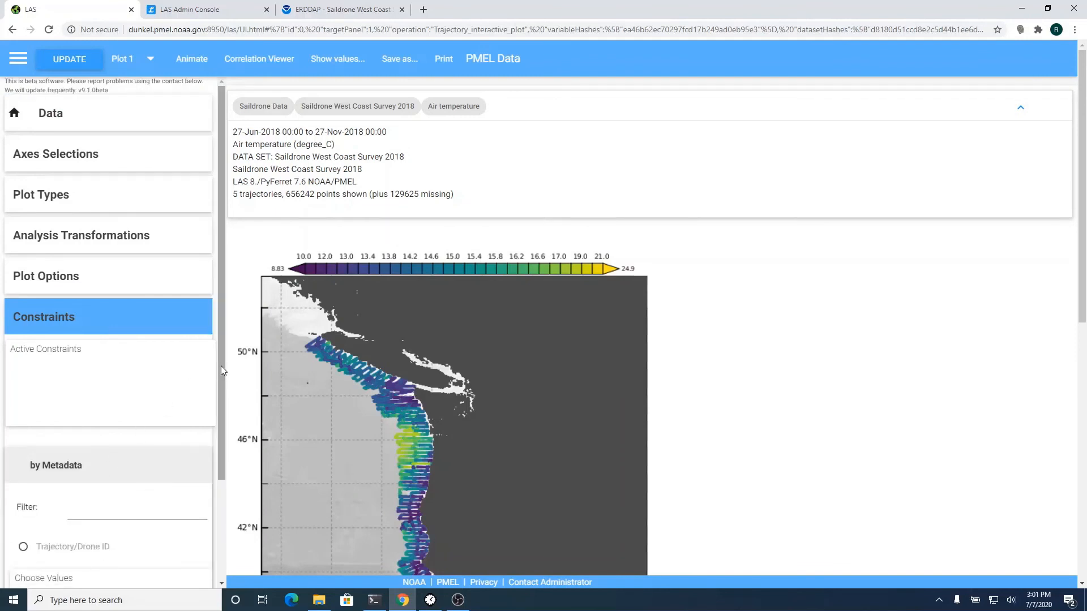
pyautogui.moveTo(223, 371); pyautogui.dragTo(223, 492)
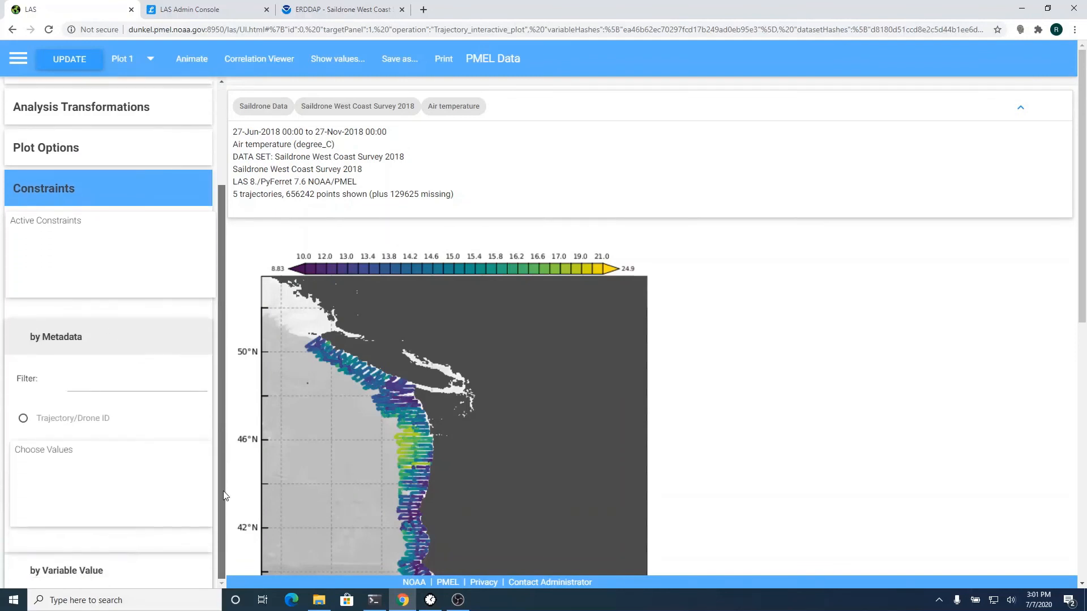
pyautogui.click(23, 419)
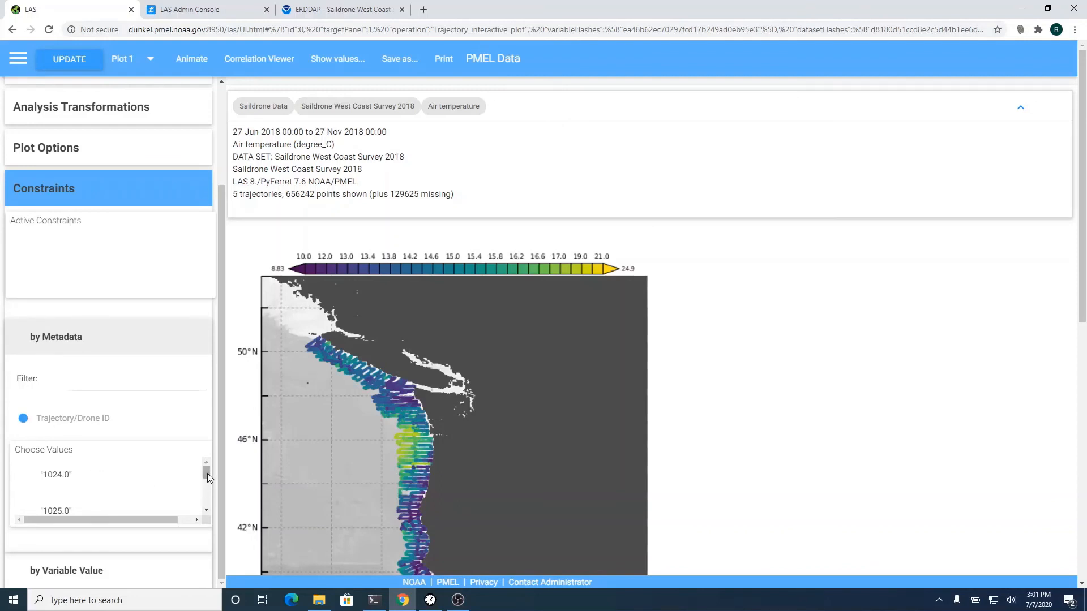
pyautogui.scroll(-3, 206, 476)
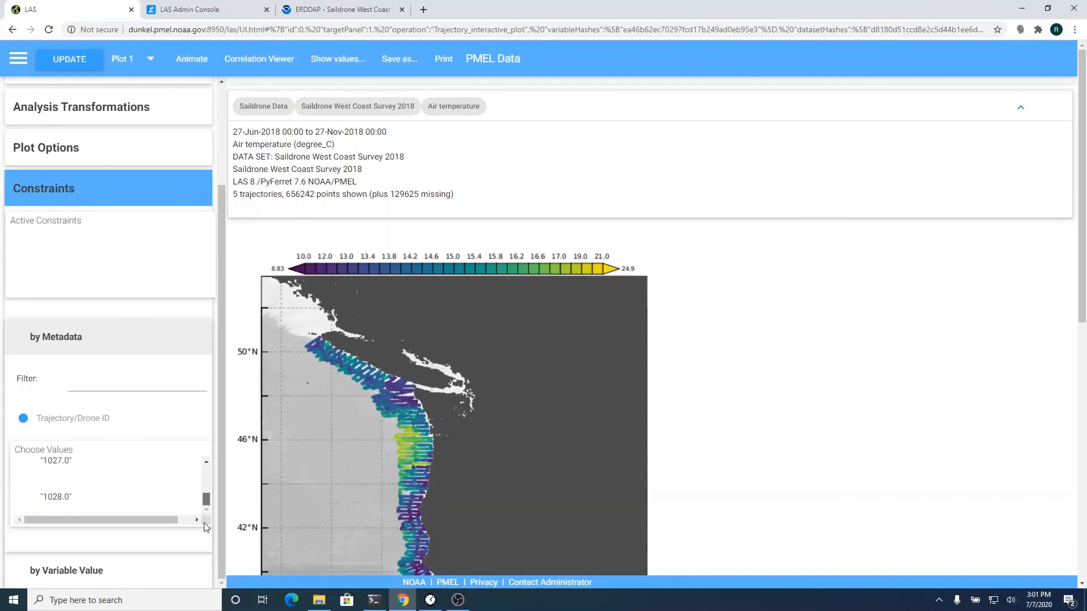
pyautogui.click(58, 499)
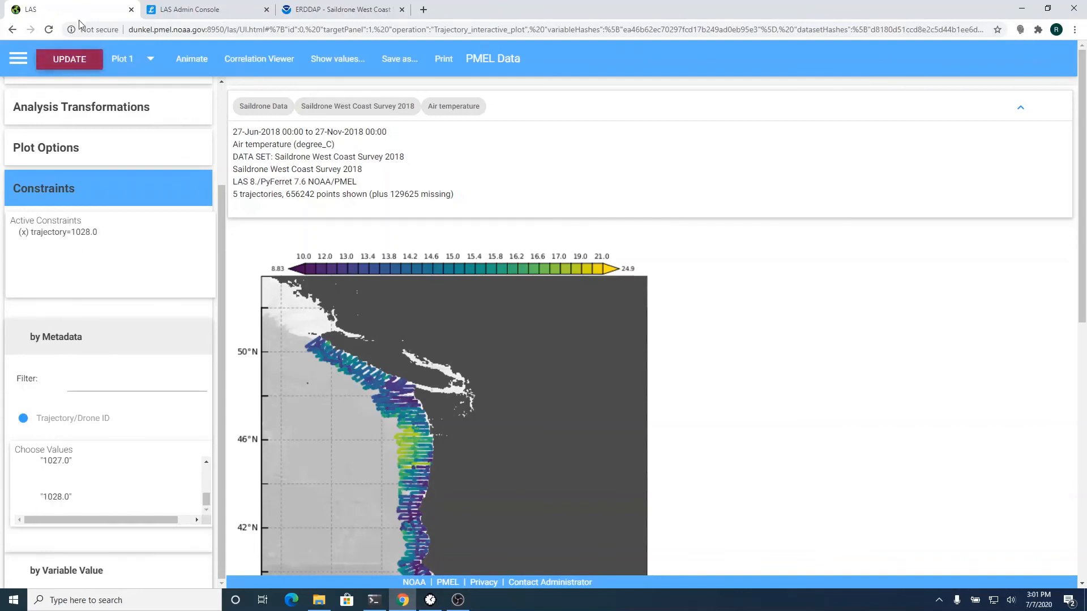
pyautogui.click(77, 63)
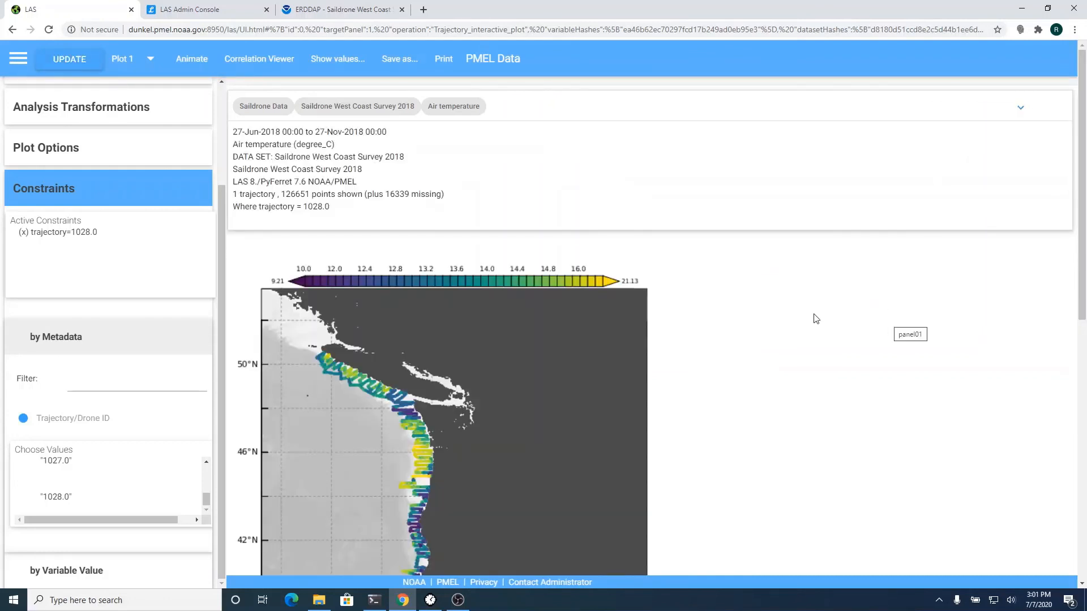
# - Check the redrawn single-drone track and collapse the by-Metadata constraint panel
pyautogui.scroll(-4, 816, 319)
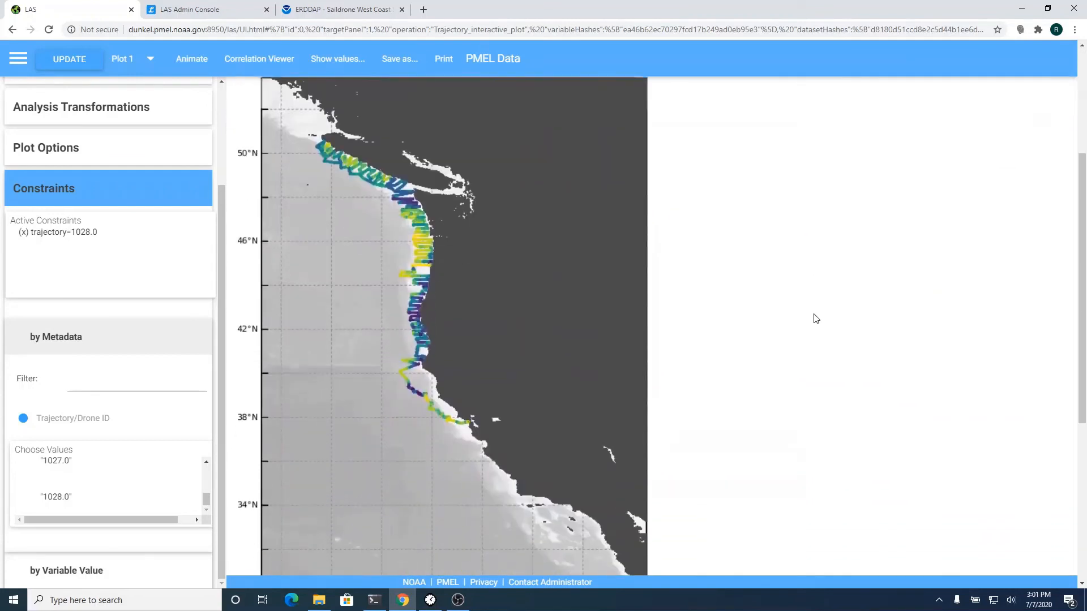
pyautogui.scroll(1, 816, 319)
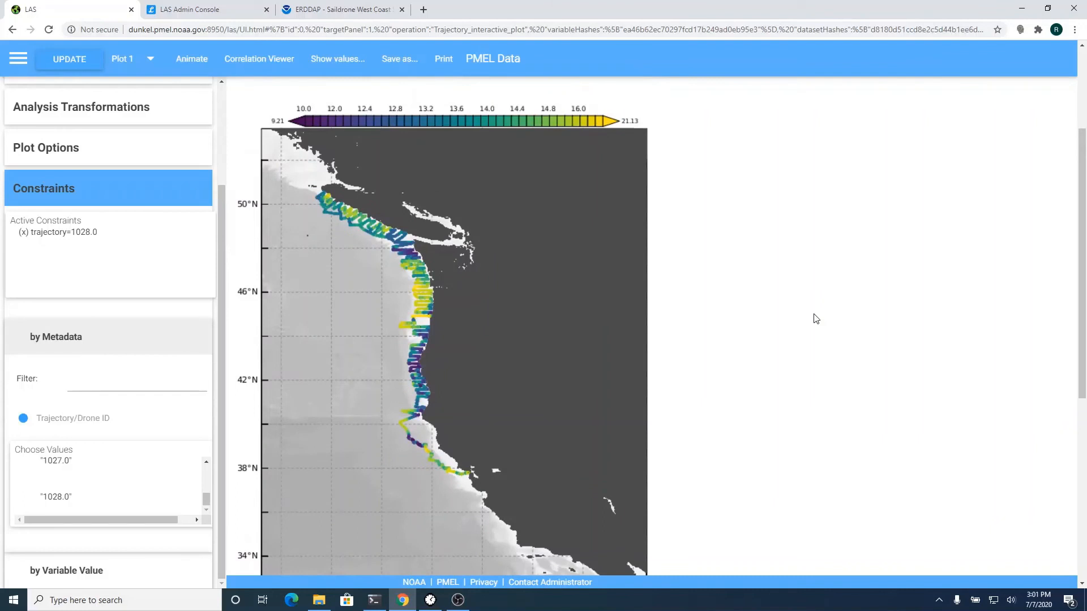
pyautogui.scroll(-1, 816, 318)
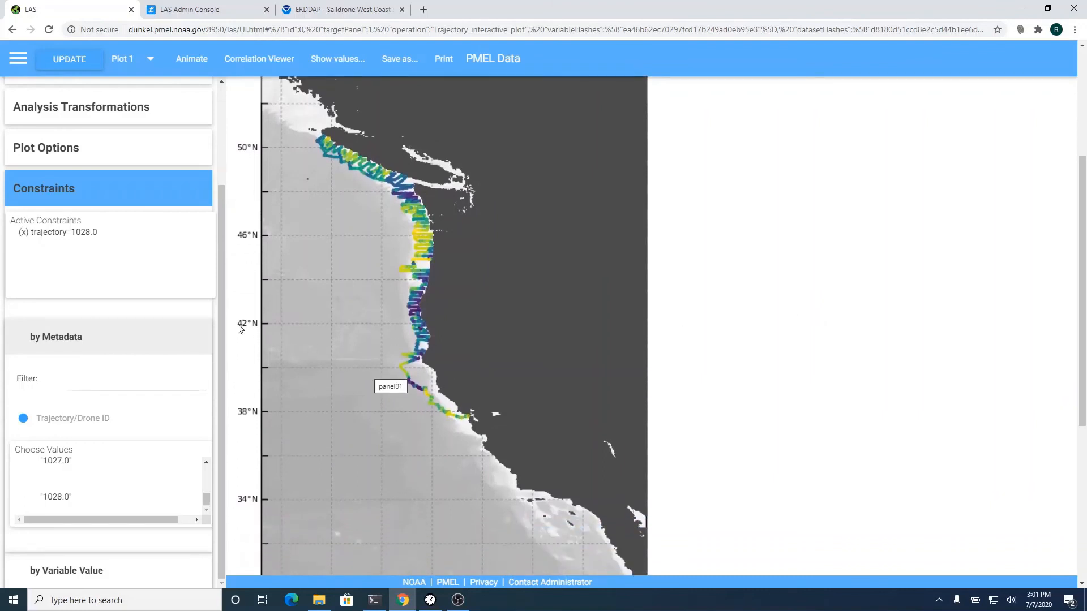
pyautogui.click(93, 343)
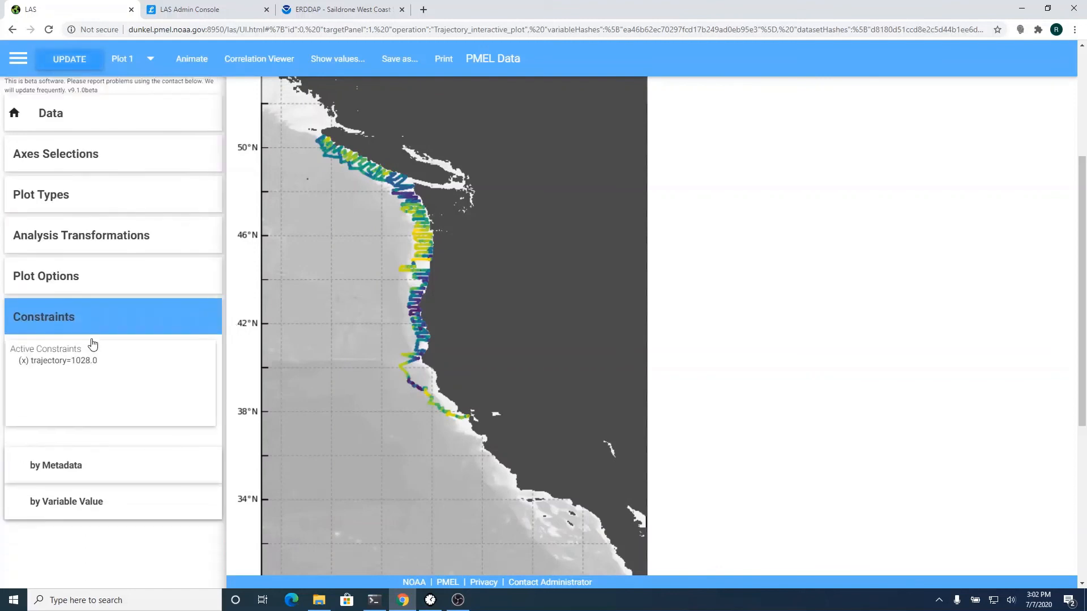
# - Add an Air temperature value constraint from above 0 to at most 12, then update the plot
pyautogui.click(100, 508)
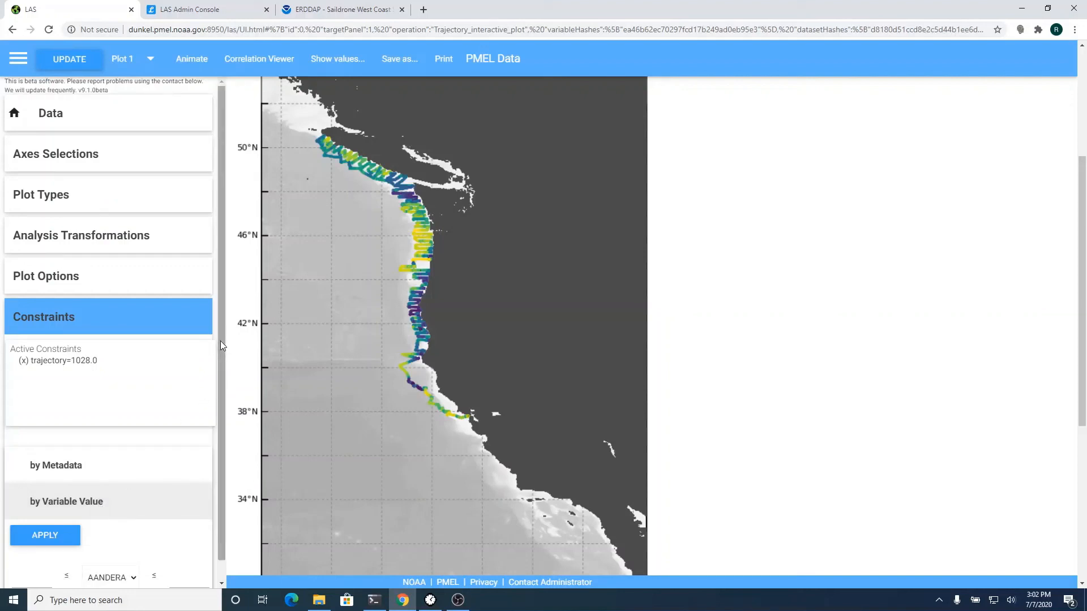
pyautogui.scroll(-1, 221, 346)
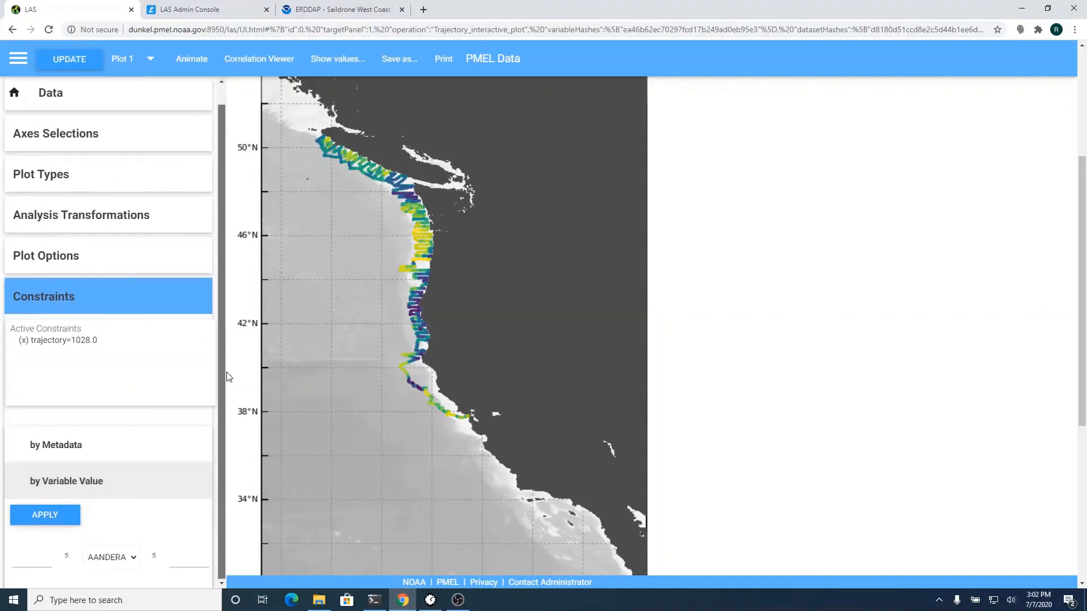
pyautogui.click(111, 558)
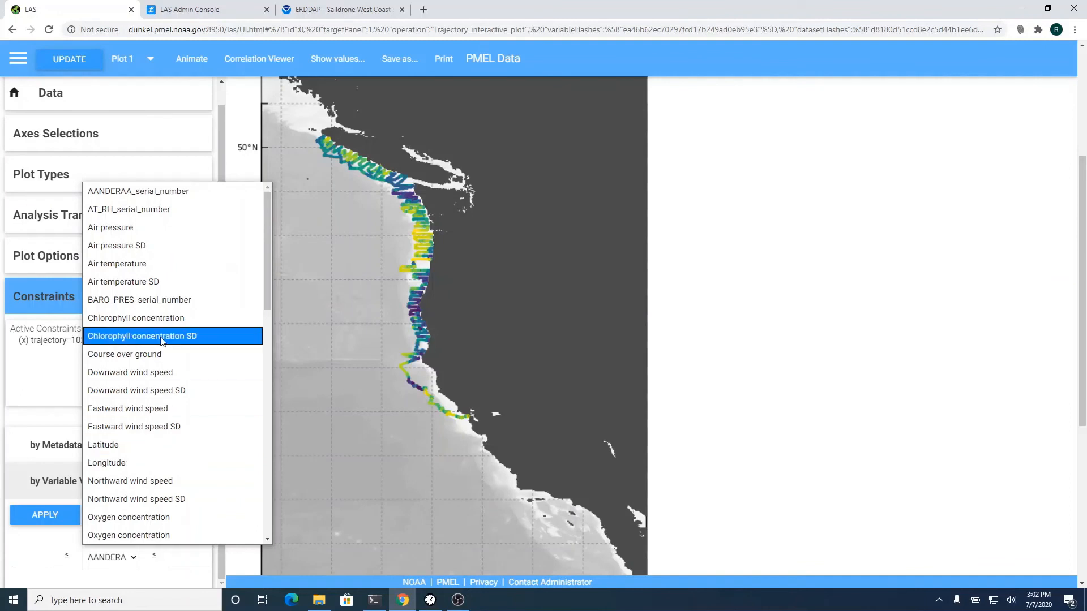
pyautogui.click(182, 265)
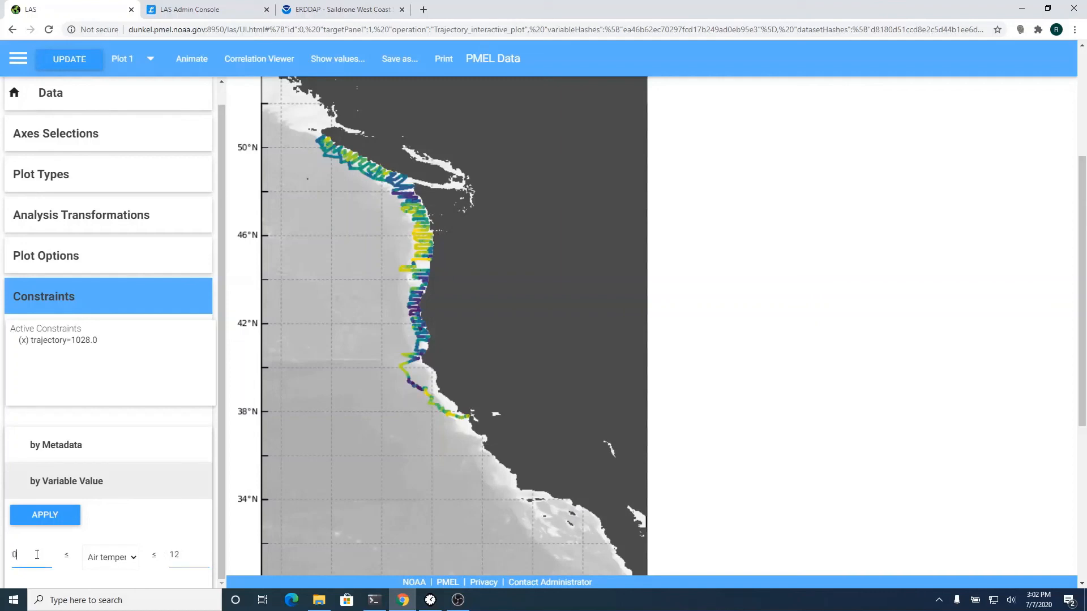
pyautogui.click(48, 525)
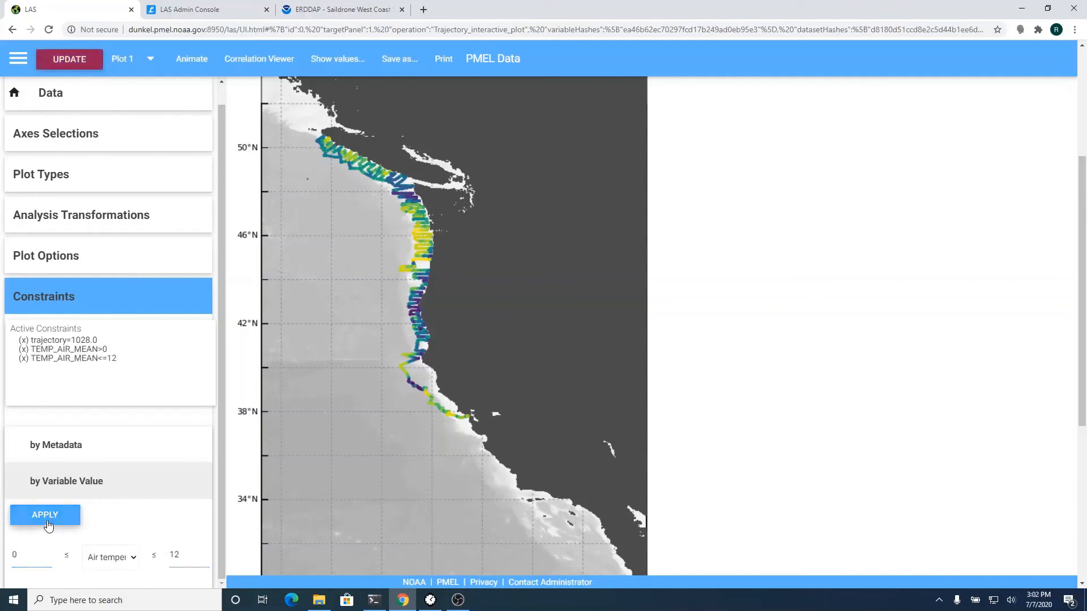
pyautogui.click(82, 66)
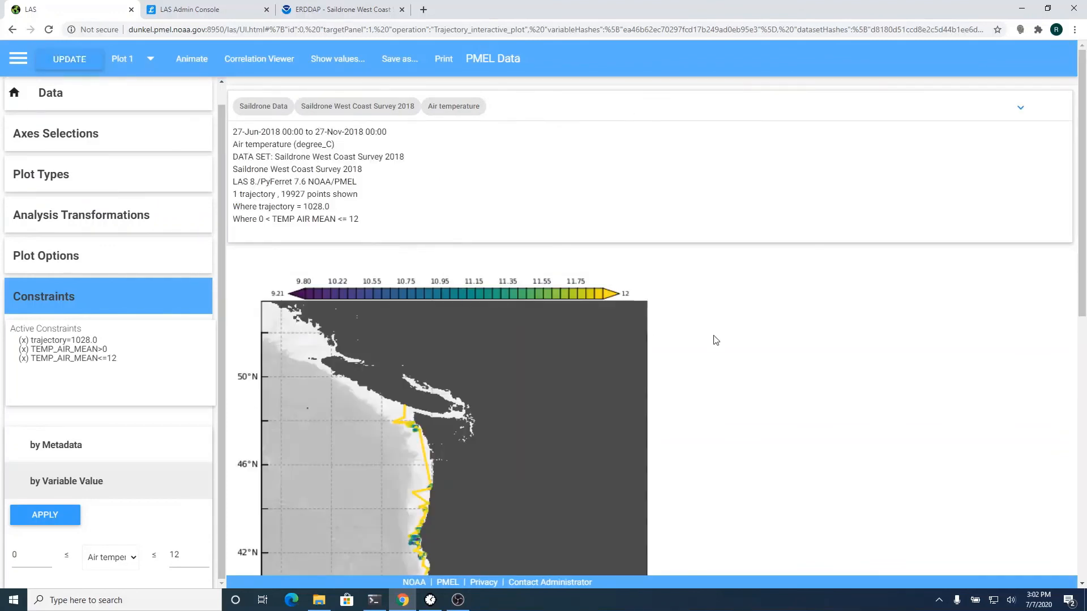
pyautogui.scroll(-3, 716, 340)
pyautogui.scroll(-4, 745, 320)
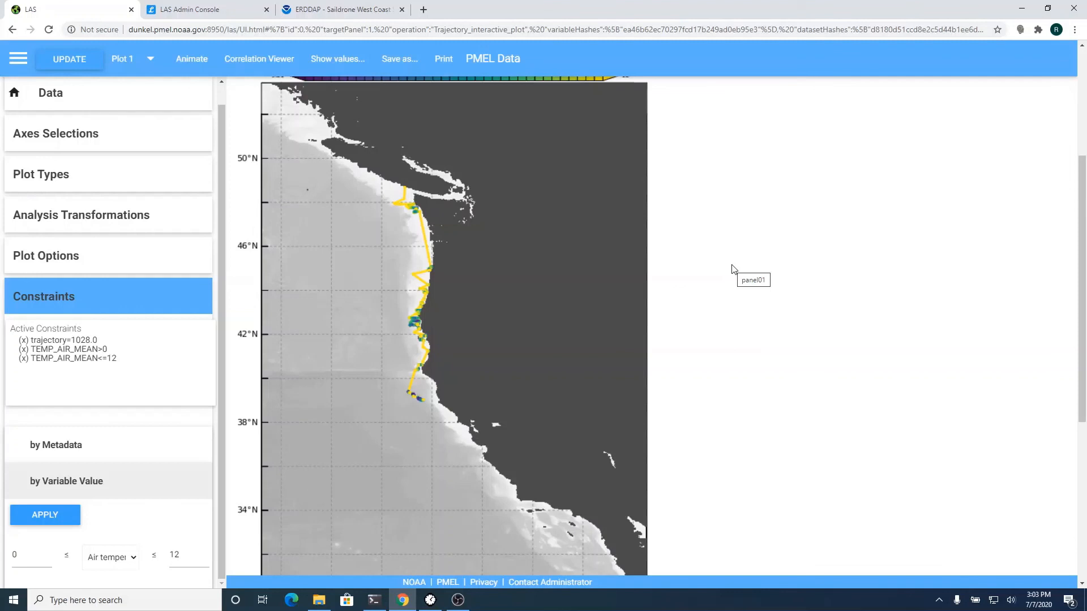
pyautogui.scroll(2, 733, 269)
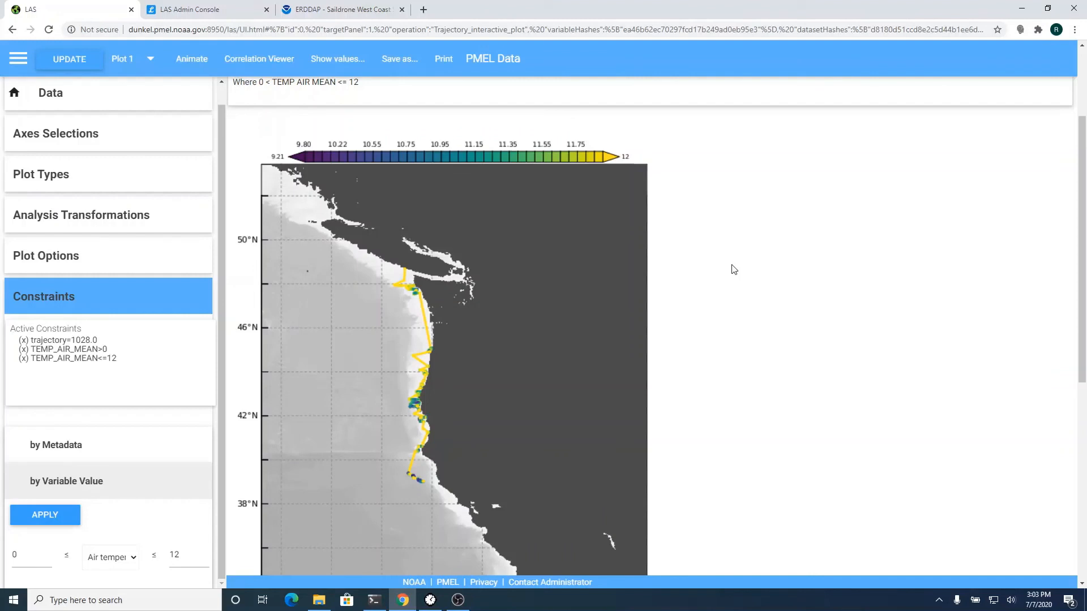
# - Browse the Engineering Data and ACLIM Data collections in the dataset catalogue, returning to the top level
pyautogui.click(15, 97)
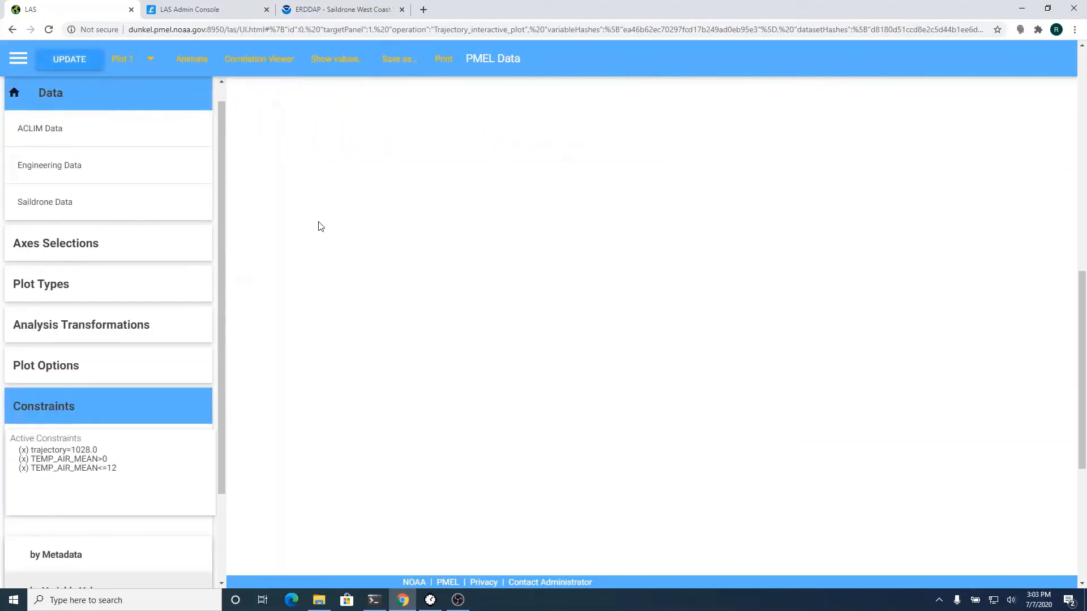
pyautogui.click(94, 168)
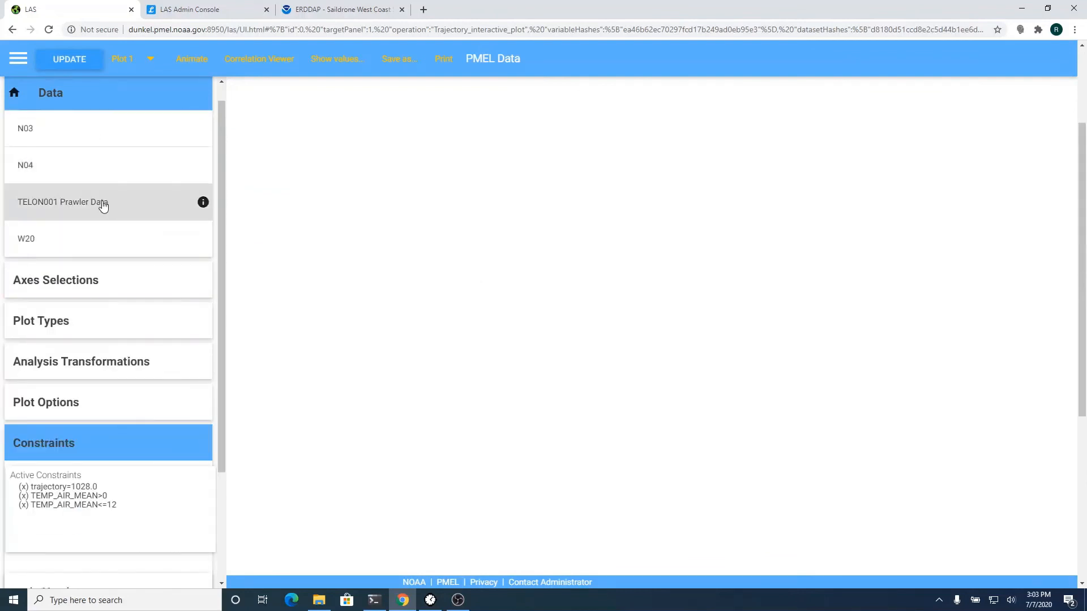
pyautogui.click(14, 92)
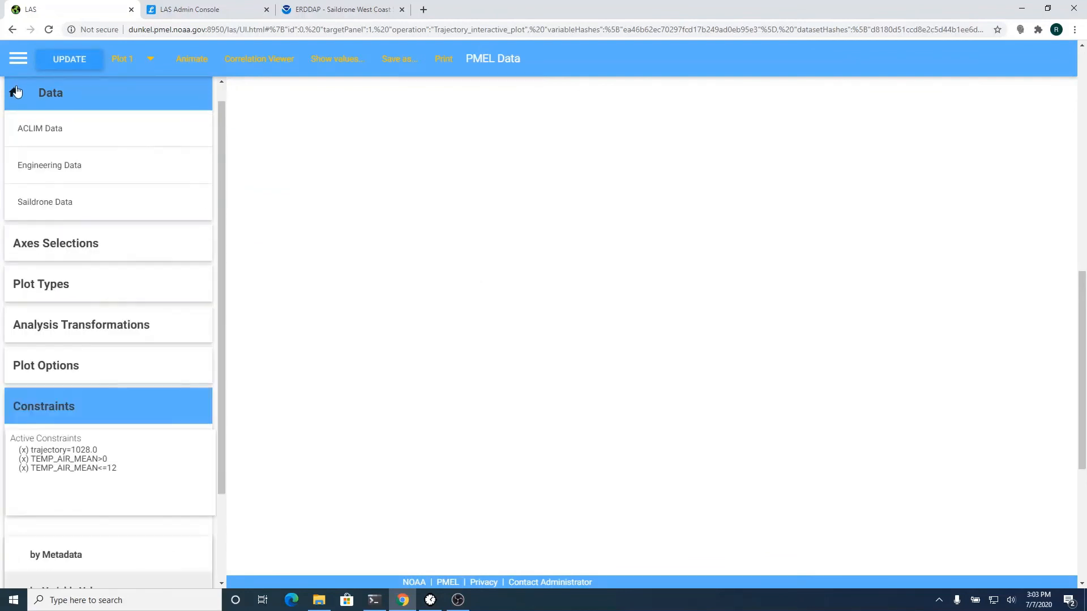
pyautogui.click(63, 131)
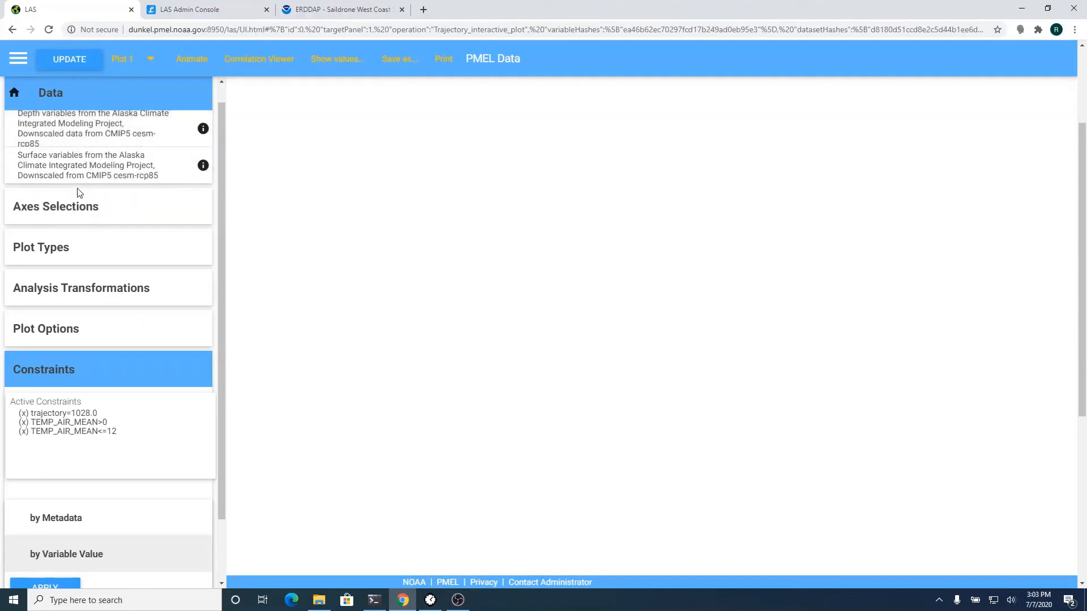
pyautogui.click(15, 92)
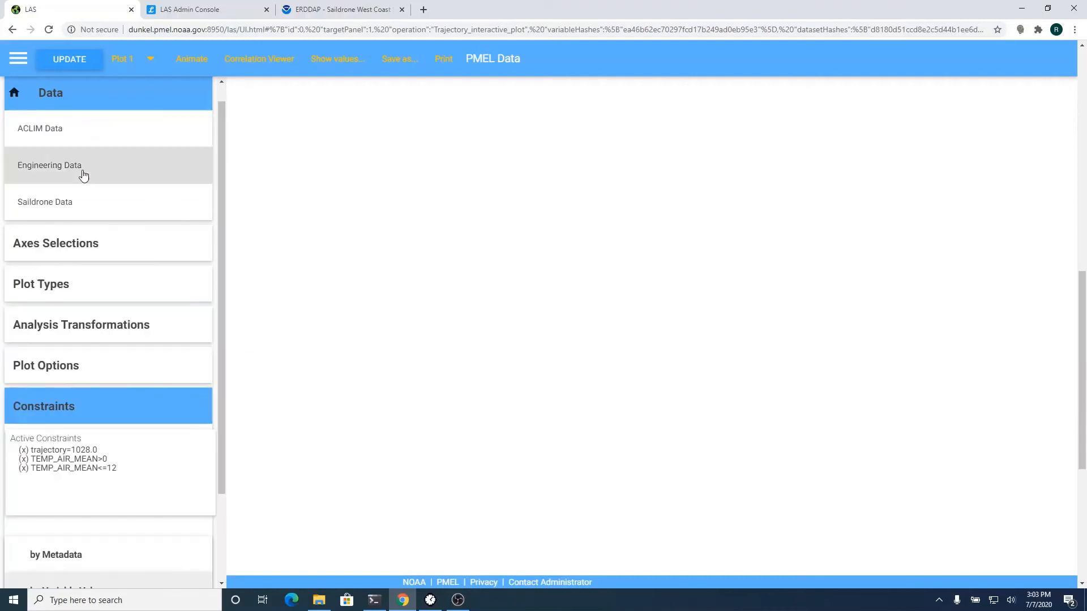
# - Reload Saildrone Data > Saildrone West Coast Survey 2018 to show its variable list
pyautogui.click(84, 206)
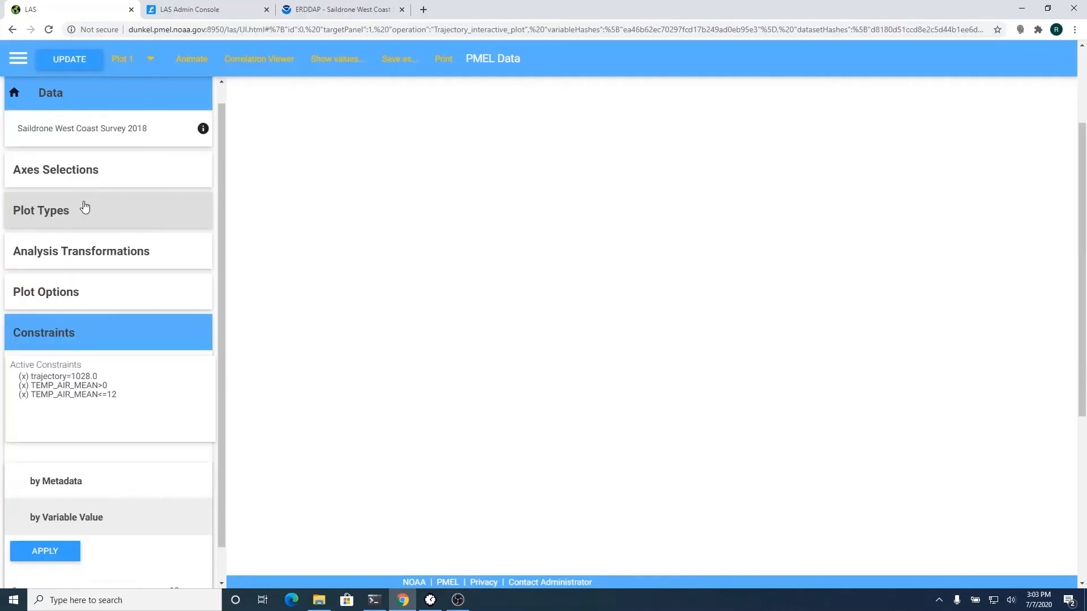
pyautogui.click(101, 129)
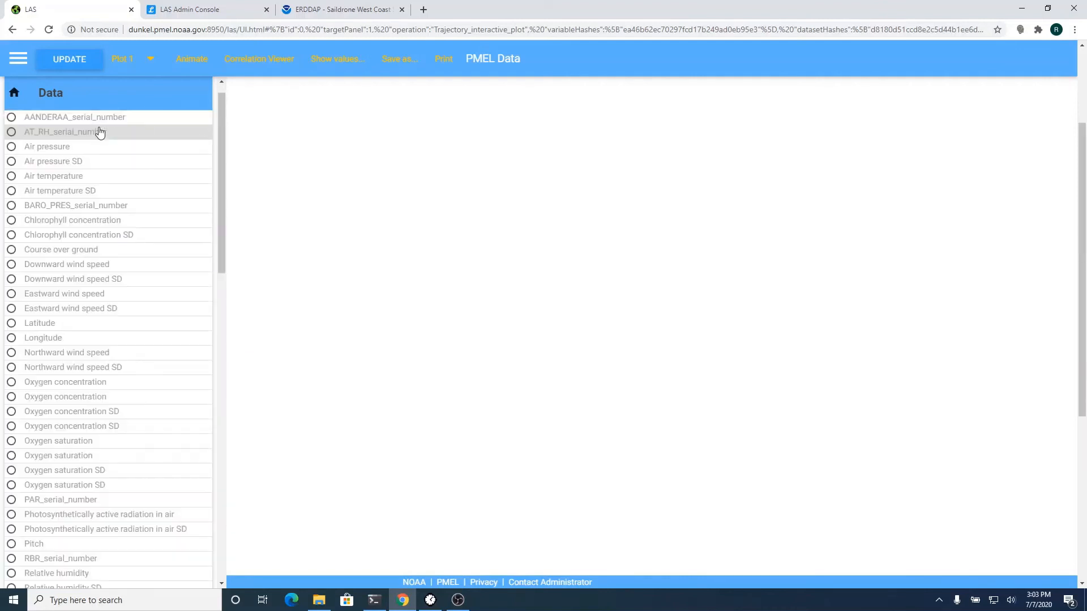
pyautogui.scroll(-15, 146, 328)
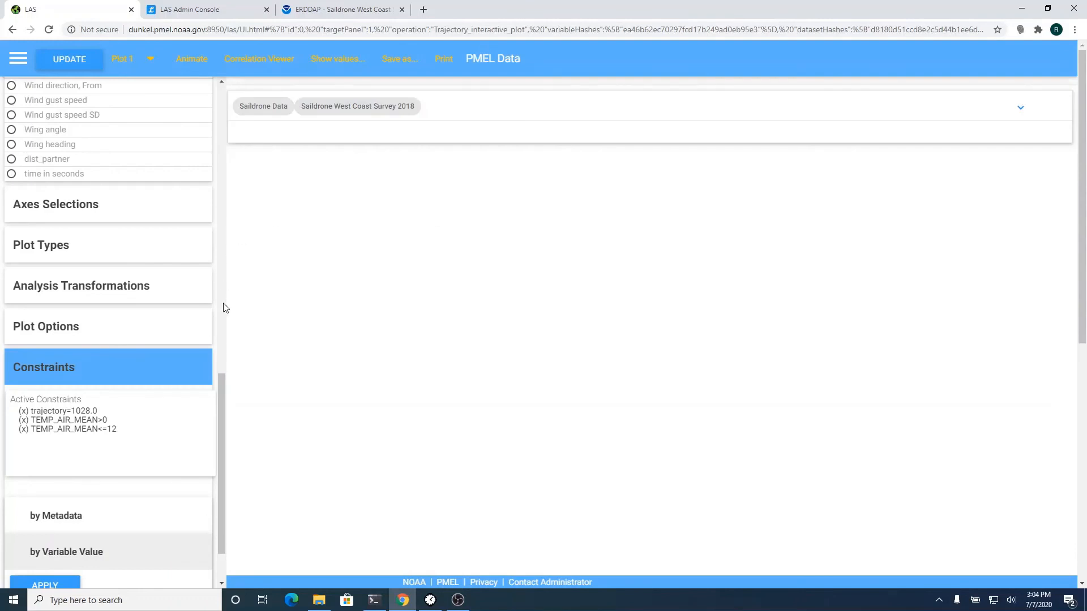
pyautogui.moveTo(226, 385); pyautogui.dragTo(233, 57)
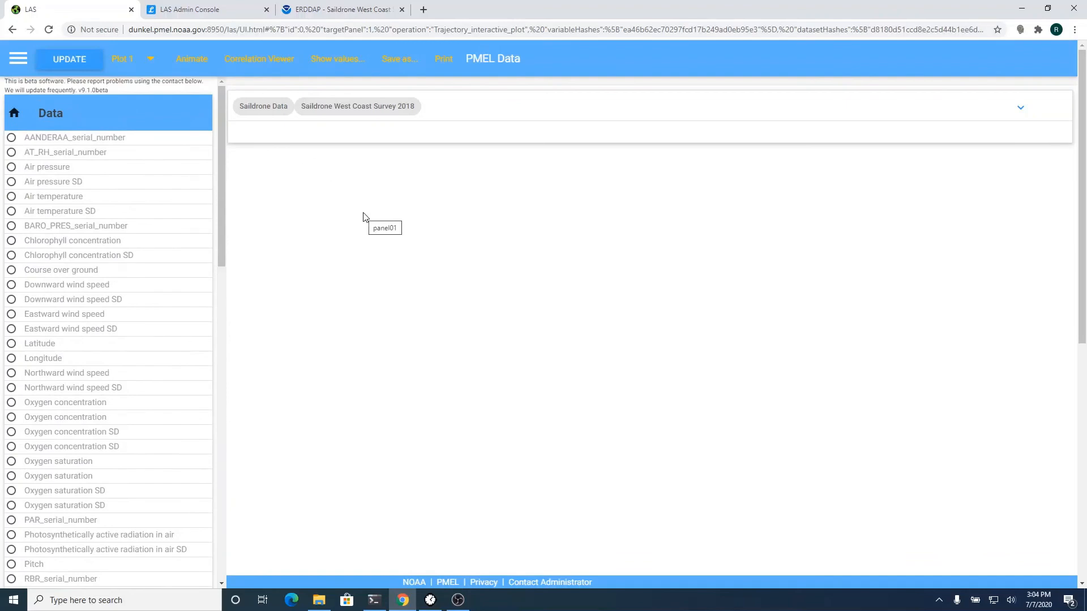